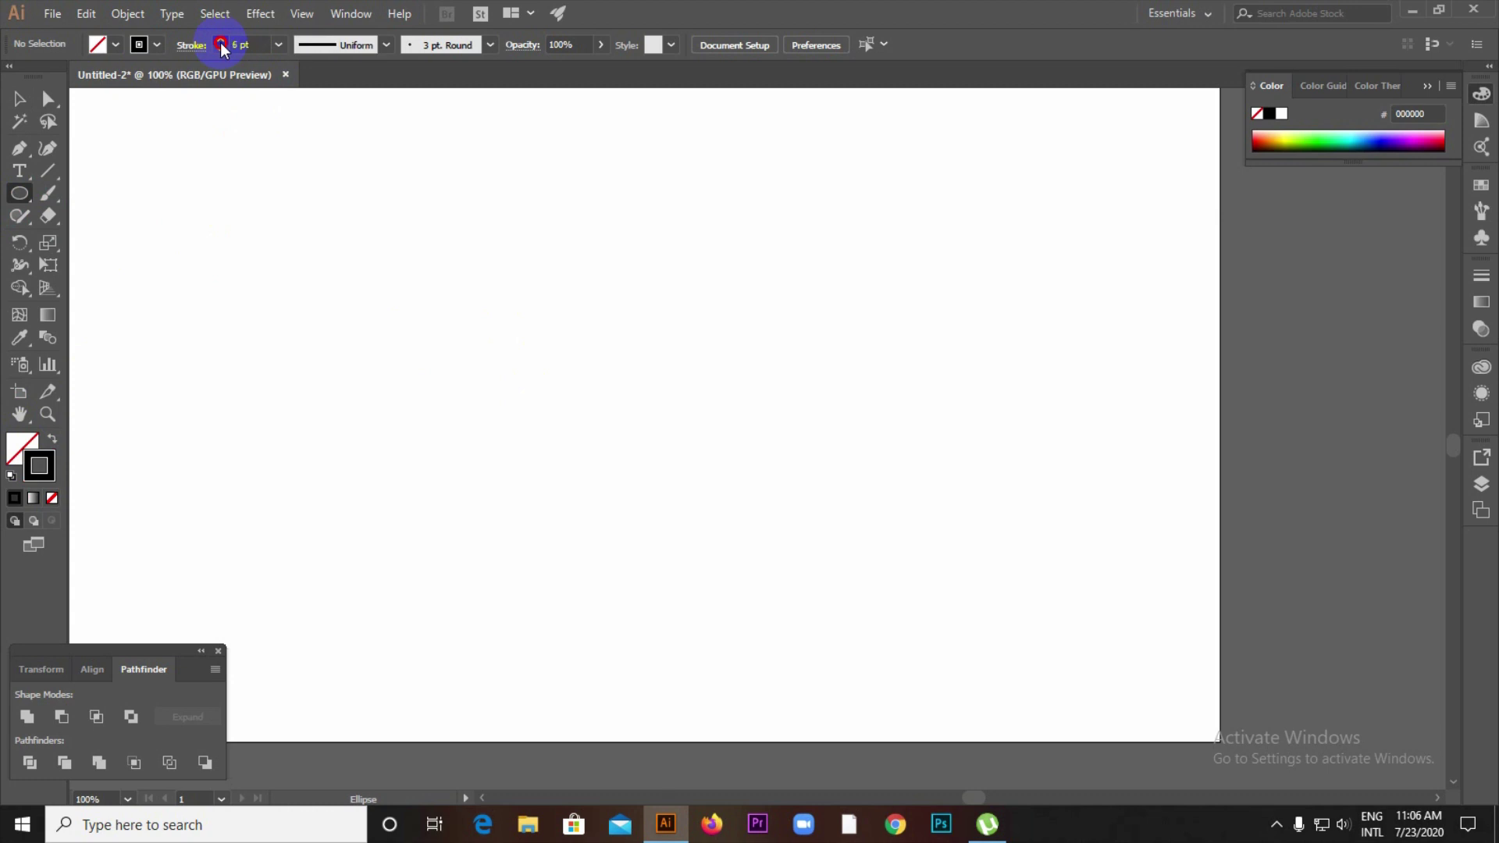
- Draw a tall unfilled ellipse about 250 × 324 px with a 12 pt black stroke on the artboard
{"action": "mouse_move", "coordinate": [527, 281]}
{"action": "left_mouse_down"}
{"action": "mouse_move", "coordinate": [686, 522]}
{"action": "mouse_move", "coordinate": [762, 586]}
{"action": "left_mouse_up"}
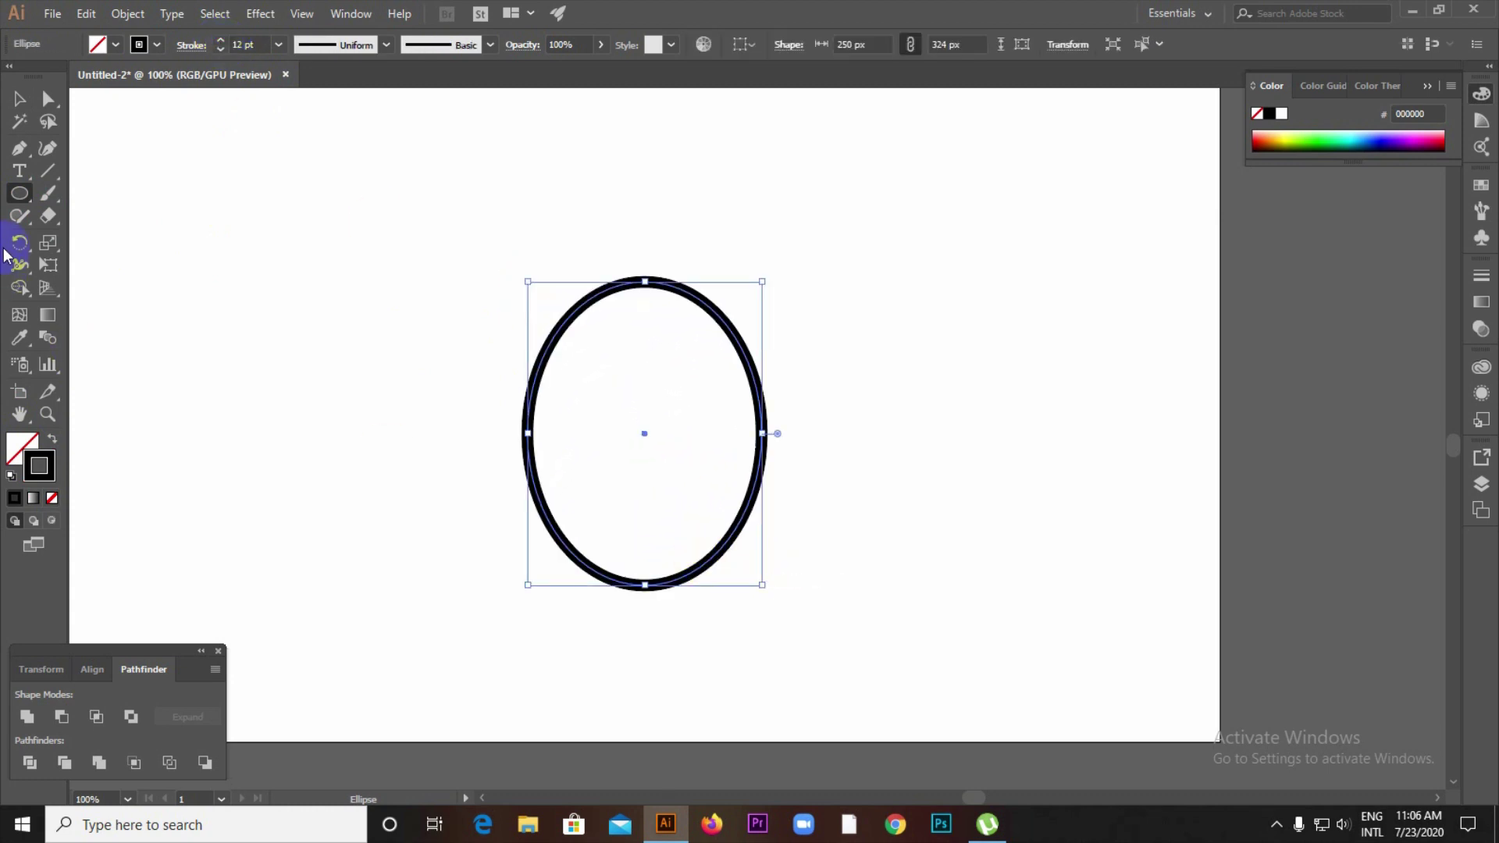
{"action": "left_click", "coordinate": [376, 357]}
{"action": "scroll", "coordinate": [732, 481], "scroll_direction": "up", "scroll_amount": 2}
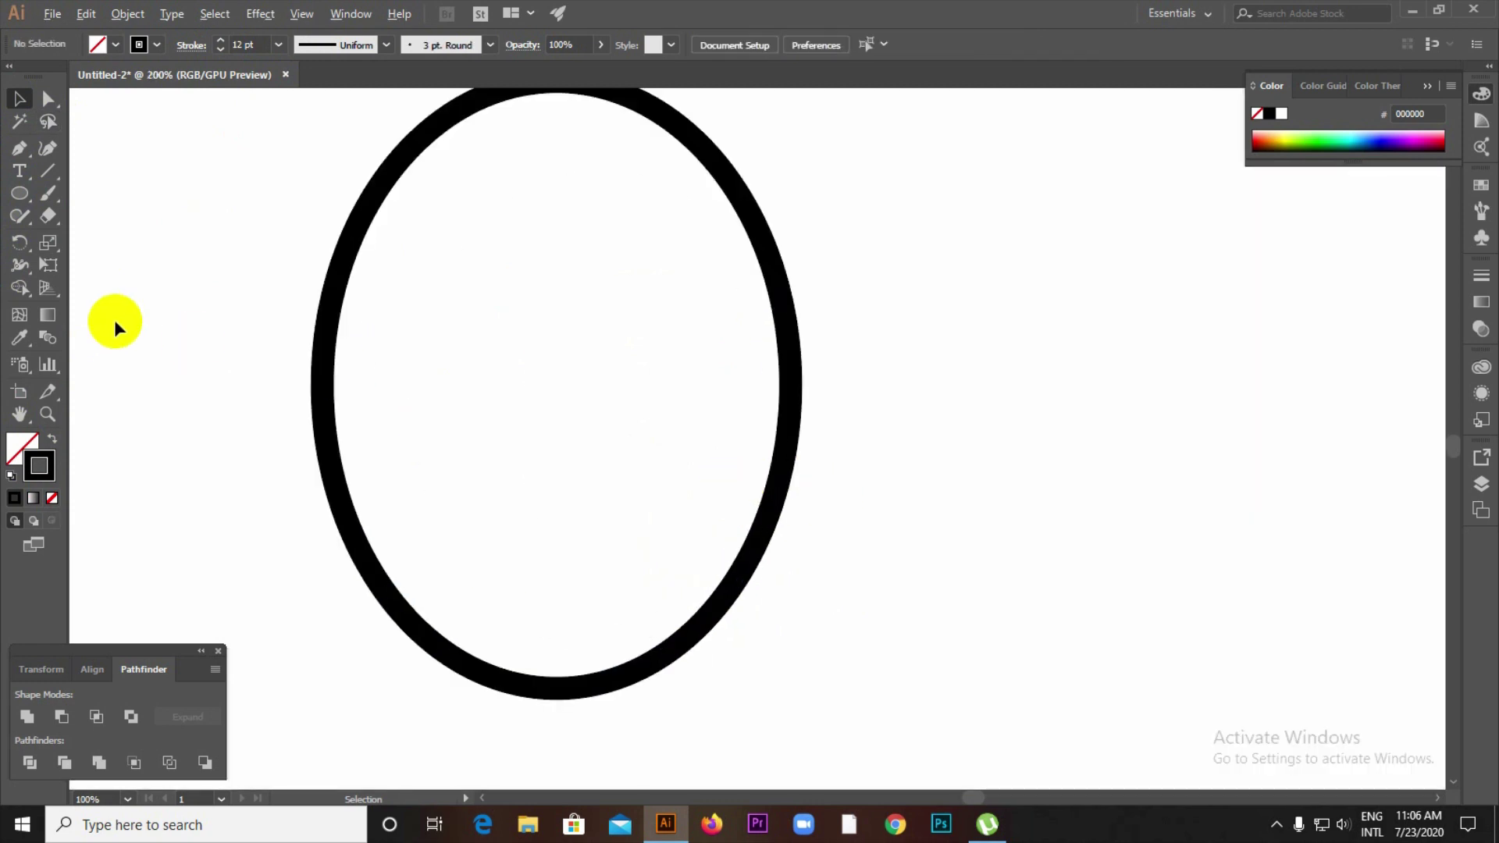
- Draw a flat ellipse about 250 × 63 px spanning the full width of the tall ellipse, slightly below its middle
{"action": "left_click", "coordinate": [19, 187]}
{"action": "mouse_move", "coordinate": [324, 376]}
{"action": "left_mouse_down"}
{"action": "mouse_move", "coordinate": [425, 502]}
{"action": "mouse_move", "coordinate": [763, 539]}
{"action": "mouse_move", "coordinate": [804, 508]}
{"action": "mouse_move", "coordinate": [791, 494]}
{"action": "left_mouse_up"}
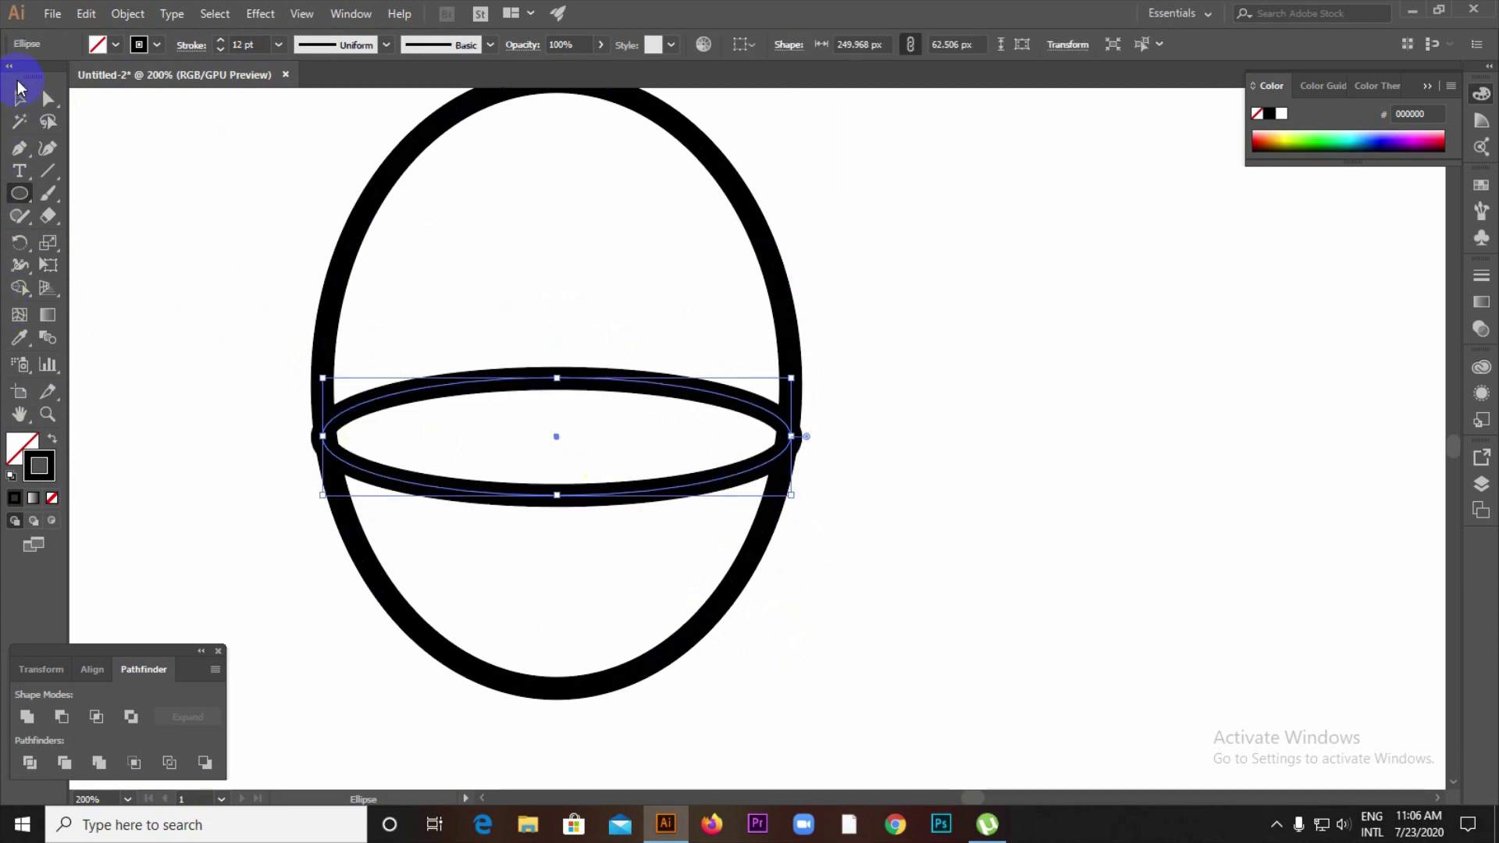
{"action": "left_click", "coordinate": [175, 245]}
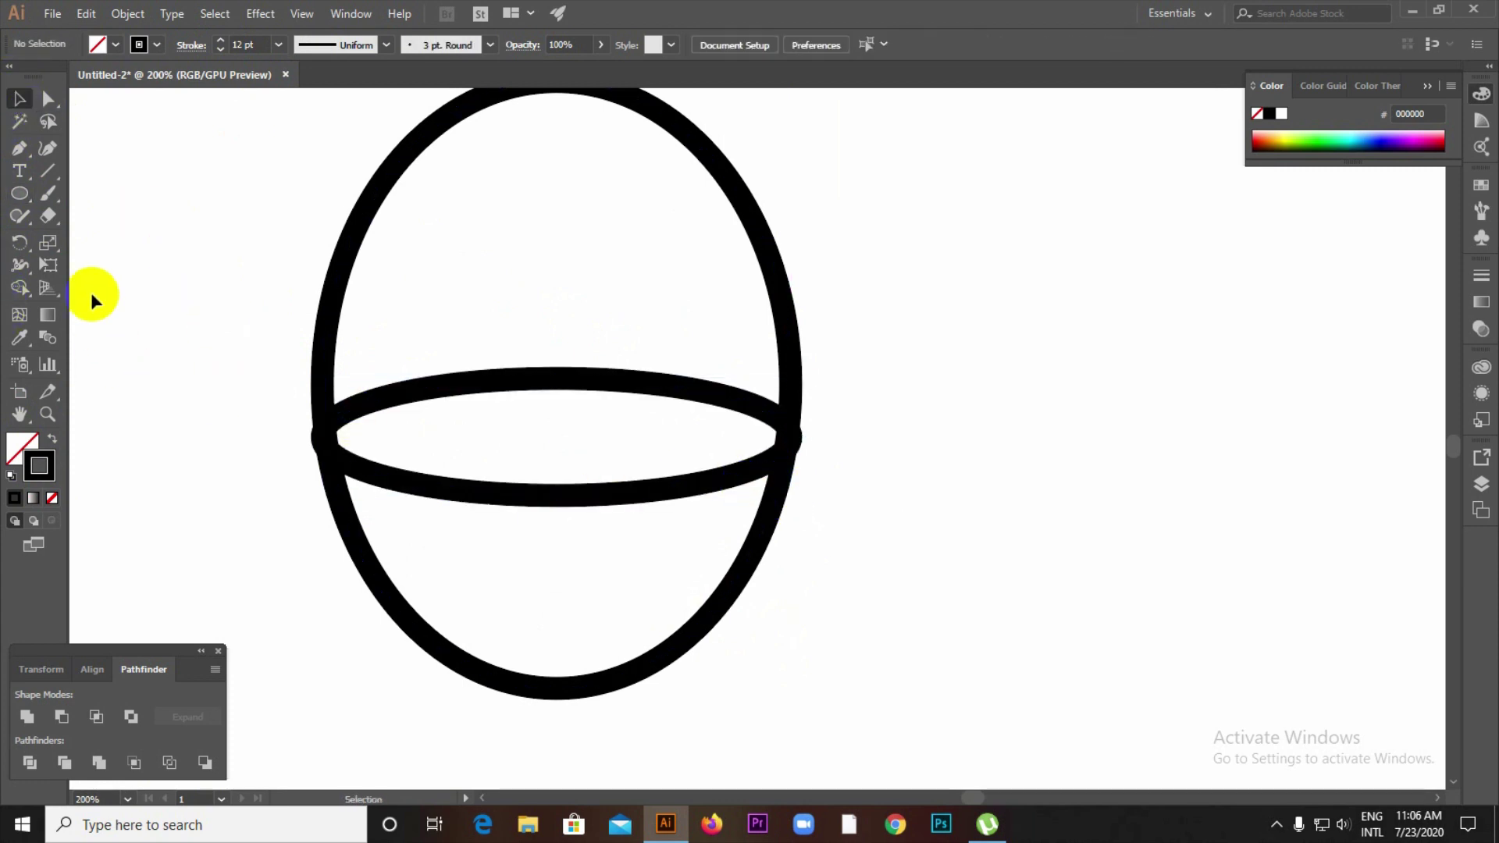
- Draw a curved cup handle with the Pen tool on the right side of the tall ellipse, from the rim down to its lower edge
{"action": "left_click", "coordinate": [27, 171]}
{"action": "left_click", "coordinate": [21, 154]}
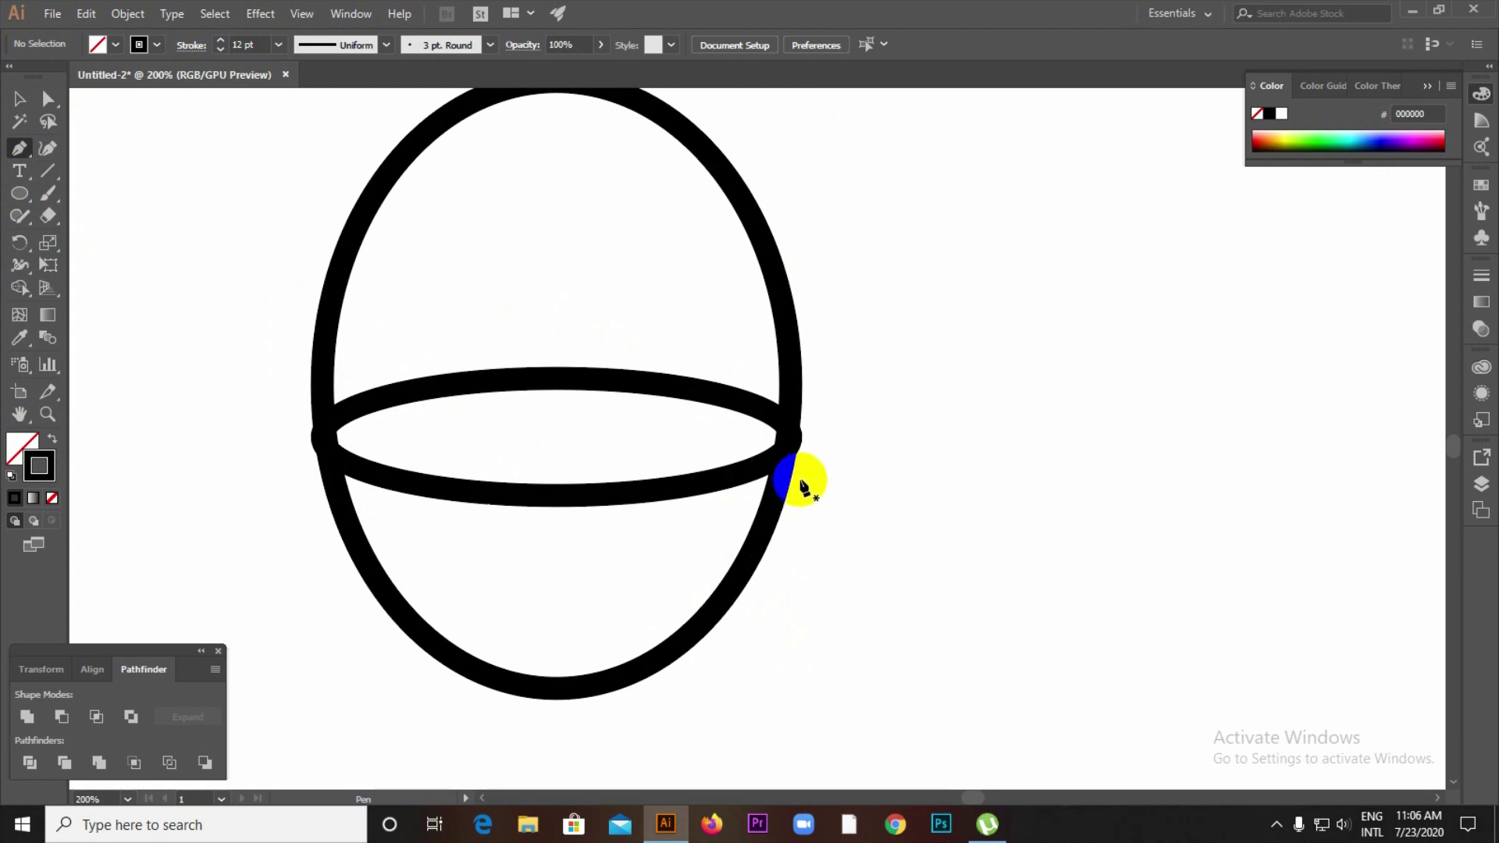
{"action": "left_click", "coordinate": [779, 477]}
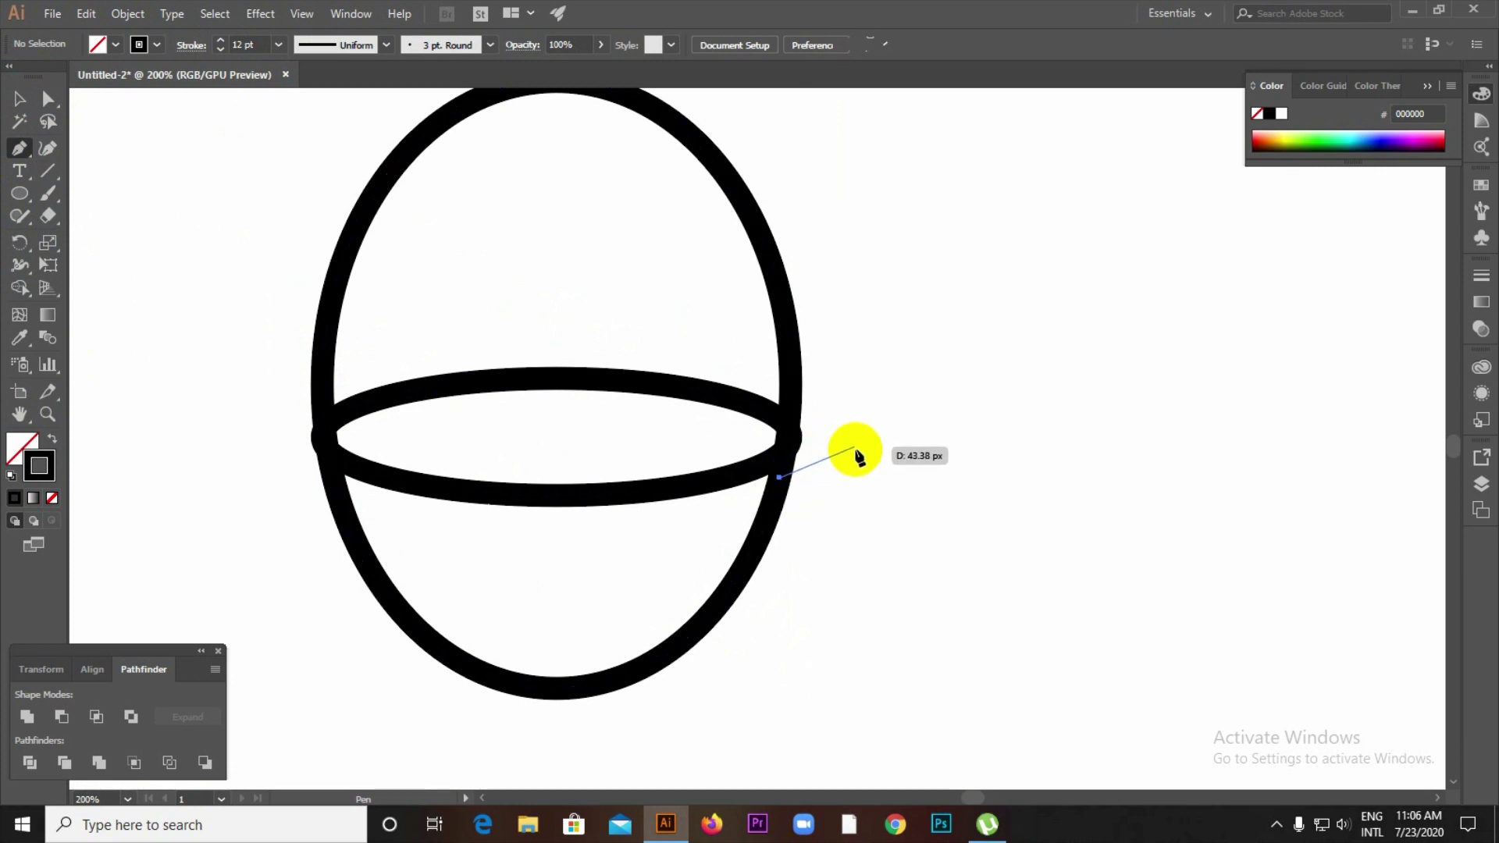
{"action": "left_click_drag", "start_coordinate": [858, 448], "coordinate": [883, 499]}
{"action": "left_click", "coordinate": [736, 608]}
{"action": "mouse_move", "coordinate": [731, 609]}
{"action": "left_mouse_down"}
{"action": "mouse_move", "coordinate": [662, 624]}
{"action": "mouse_move", "coordinate": [722, 614]}
{"action": "left_mouse_up"}
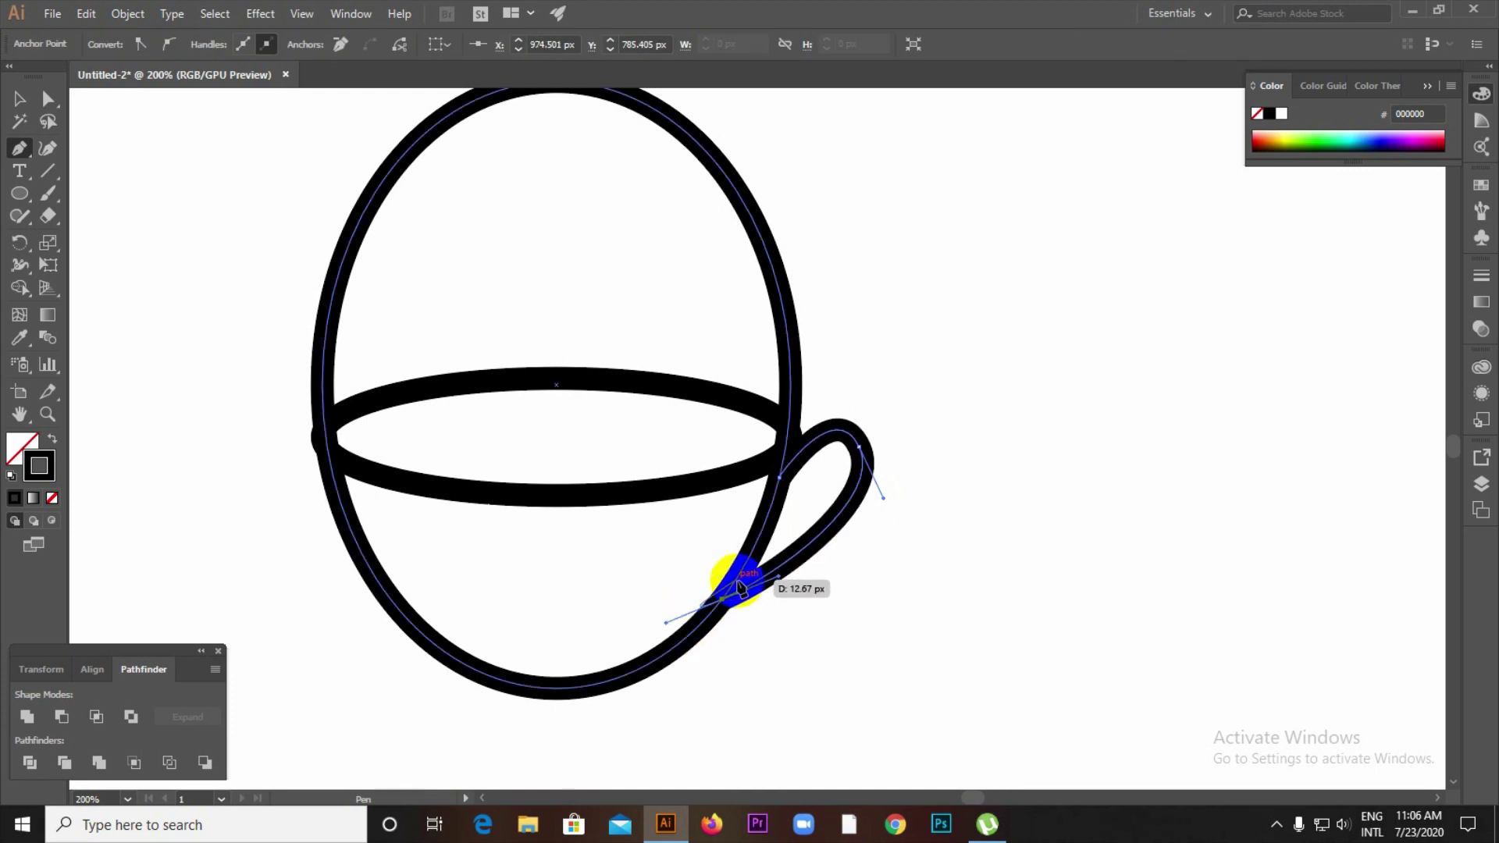
- Refine the handle's curve by repositioning its outer anchor point and adjusting its direction handle
{"action": "left_click", "coordinate": [48, 100]}
{"action": "scroll", "coordinate": [812, 466], "scroll_direction": "up", "scroll_amount": 4}
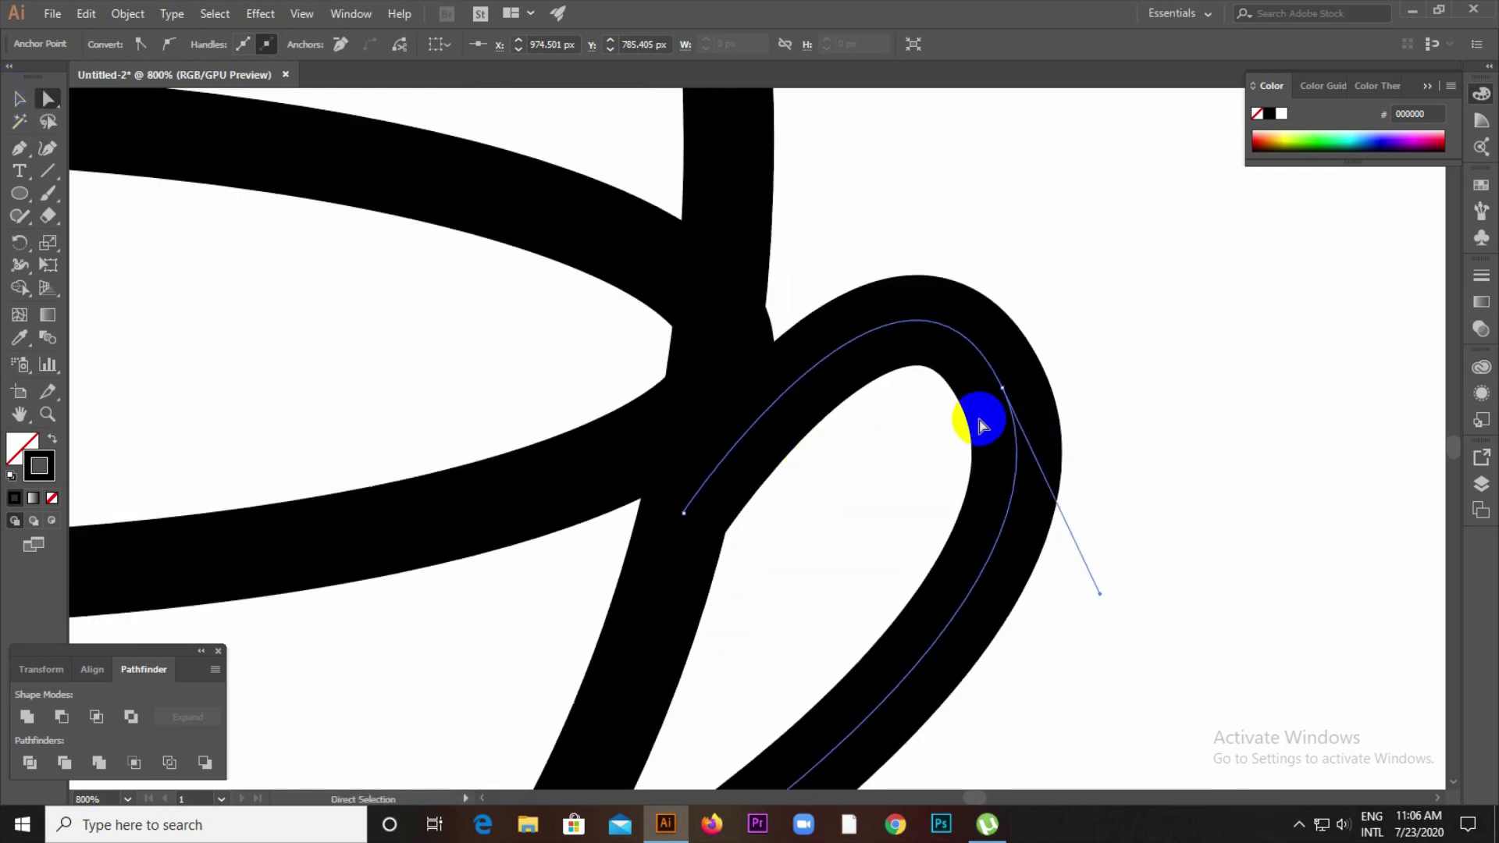
{"action": "left_click_drag", "start_coordinate": [1005, 396], "coordinate": [1017, 407]}
{"action": "left_click_drag", "start_coordinate": [917, 201], "coordinate": [895, 200]}
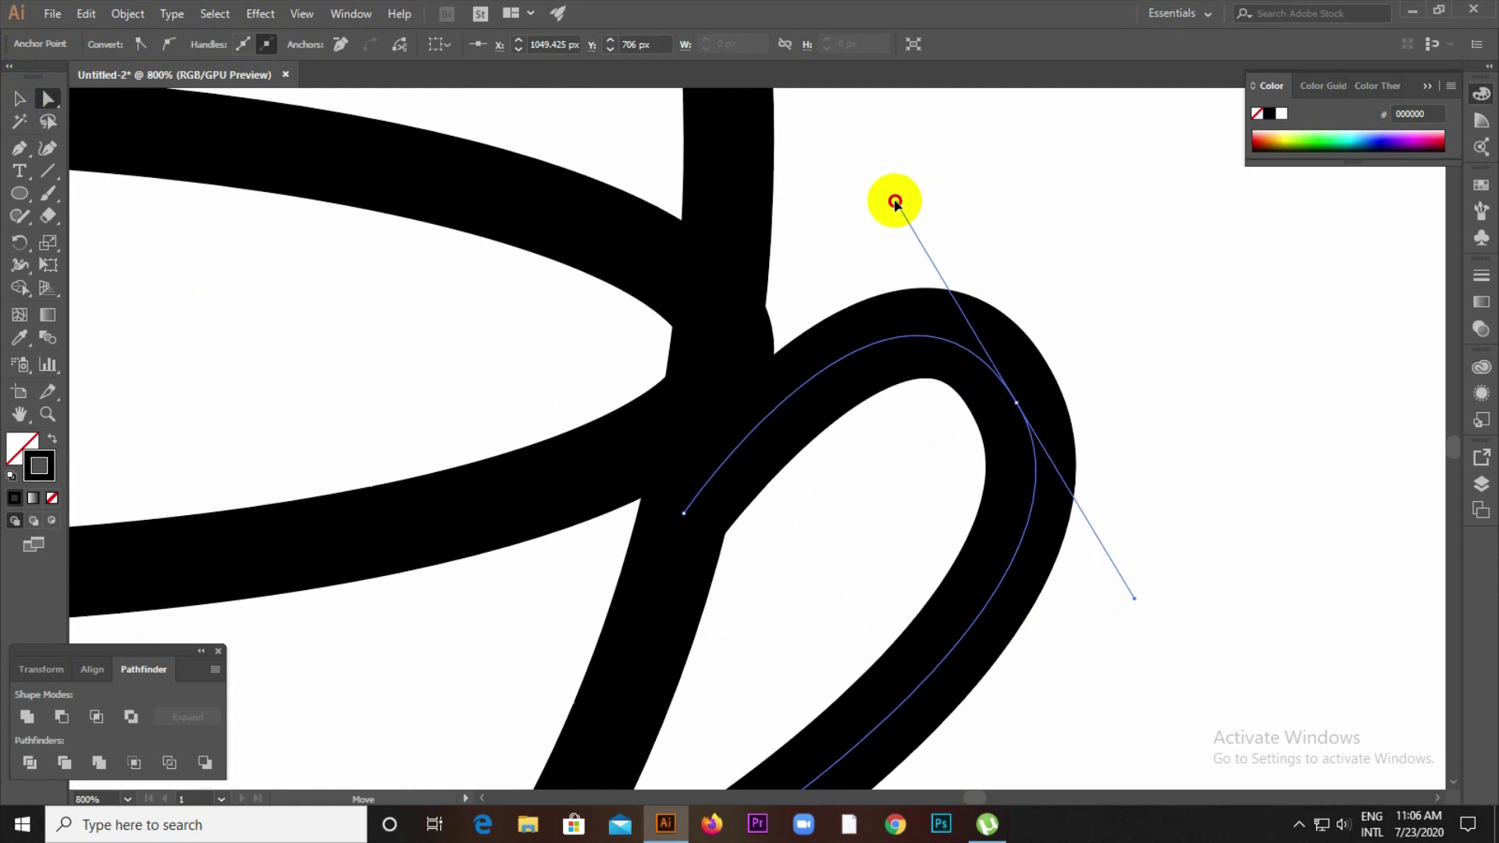
{"action": "left_click_drag", "start_coordinate": [1019, 405], "coordinate": [990, 392]}
{"action": "left_click", "coordinate": [1130, 339]}
{"action": "scroll", "coordinate": [703, 363], "scroll_direction": "down", "scroll_amount": 1}
{"action": "scroll", "coordinate": [858, 502], "scroll_direction": "down", "scroll_amount": 4}
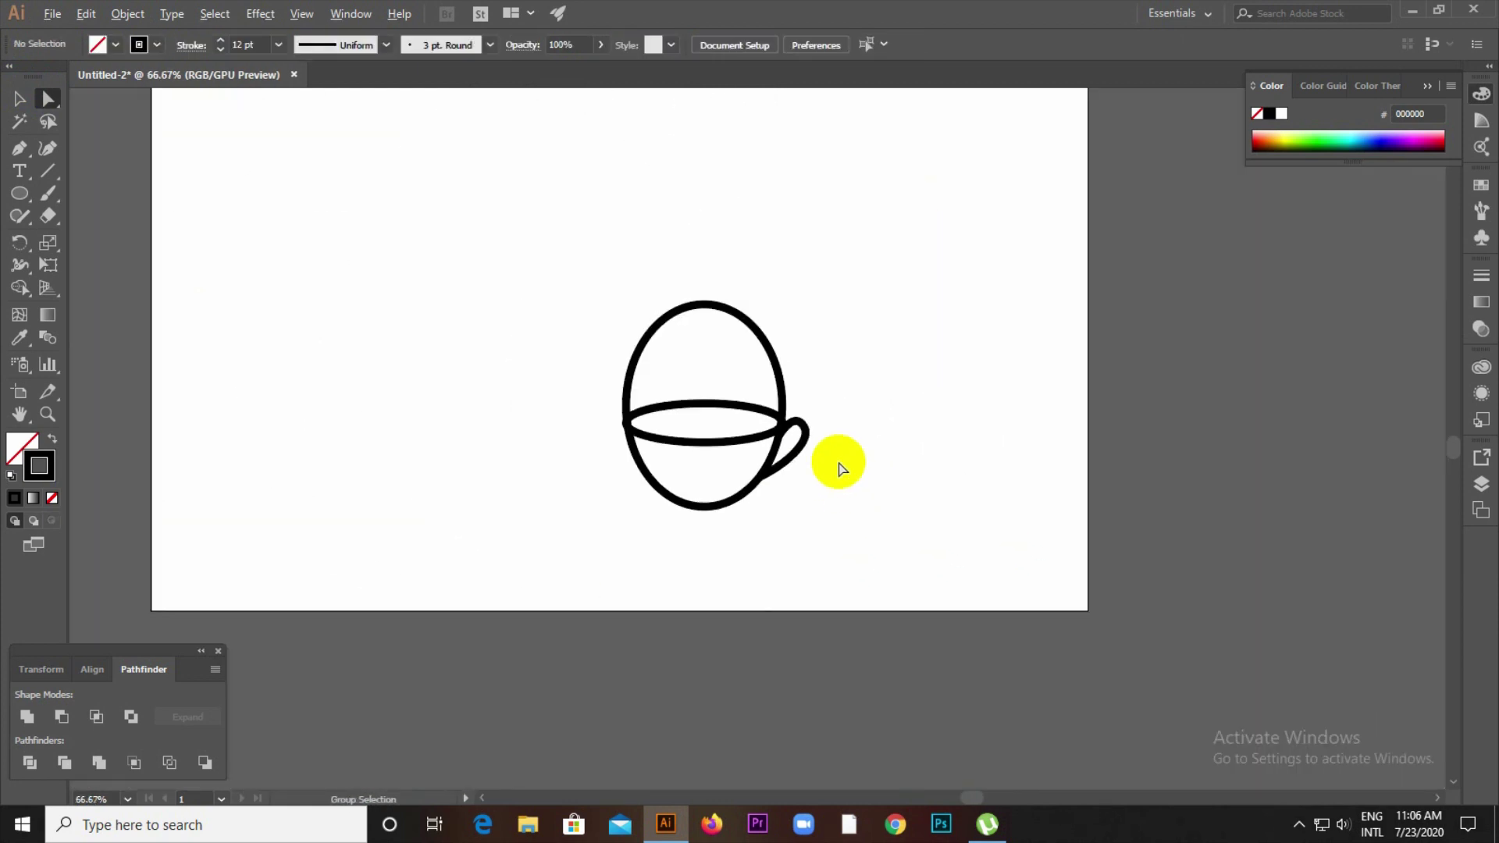
- Select both ellipses and the handle, and expand their fill and stroke into shapes
{"action": "scroll", "coordinate": [777, 375], "scroll_direction": "up", "scroll_amount": 3}
{"action": "scroll", "coordinate": [383, 428], "scroll_direction": "down", "scroll_amount": 1}
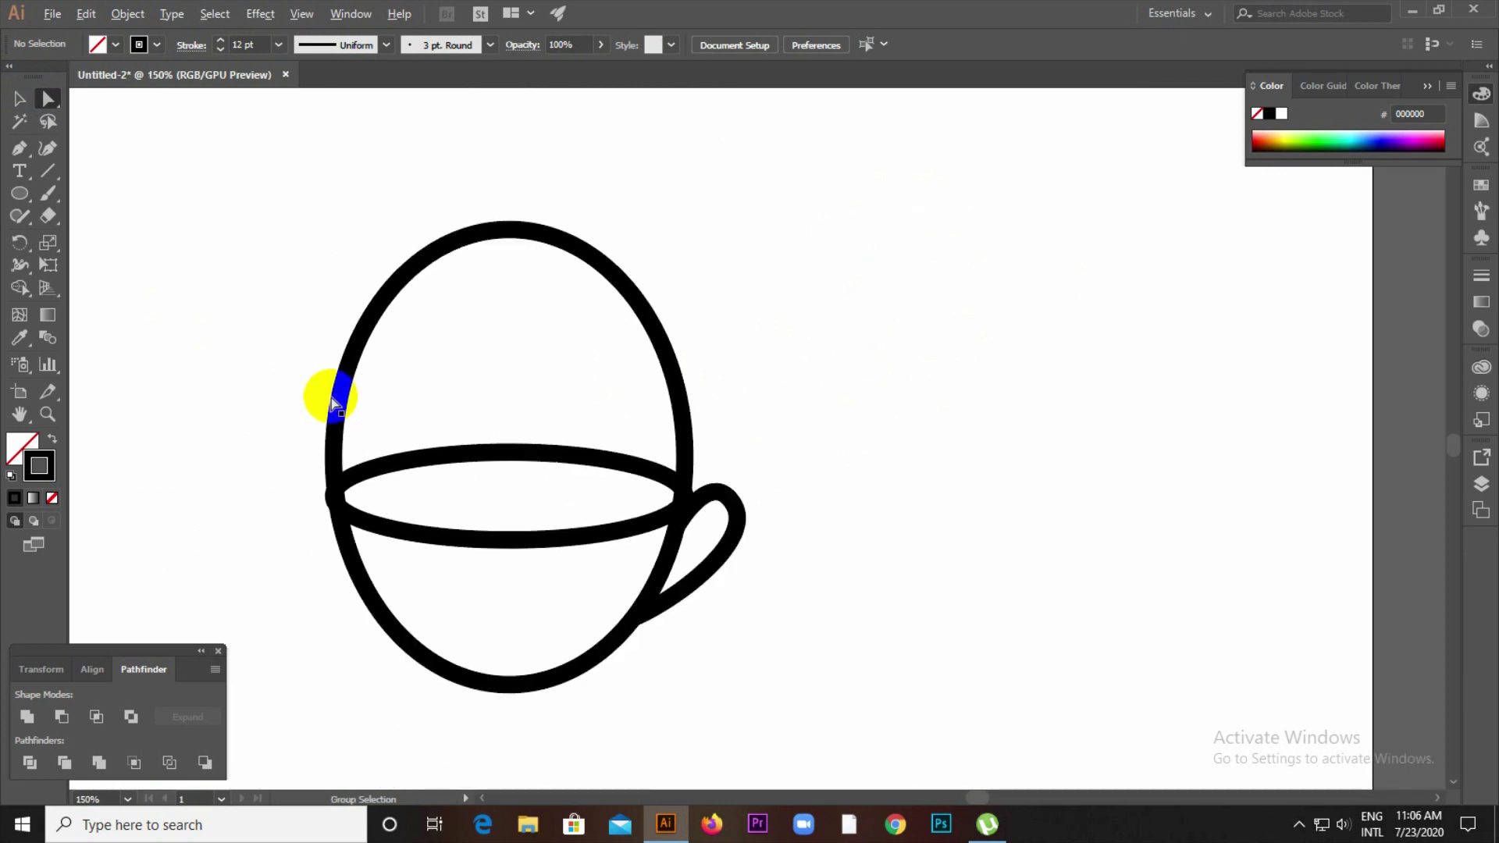
{"action": "left_click", "coordinate": [599, 669]}
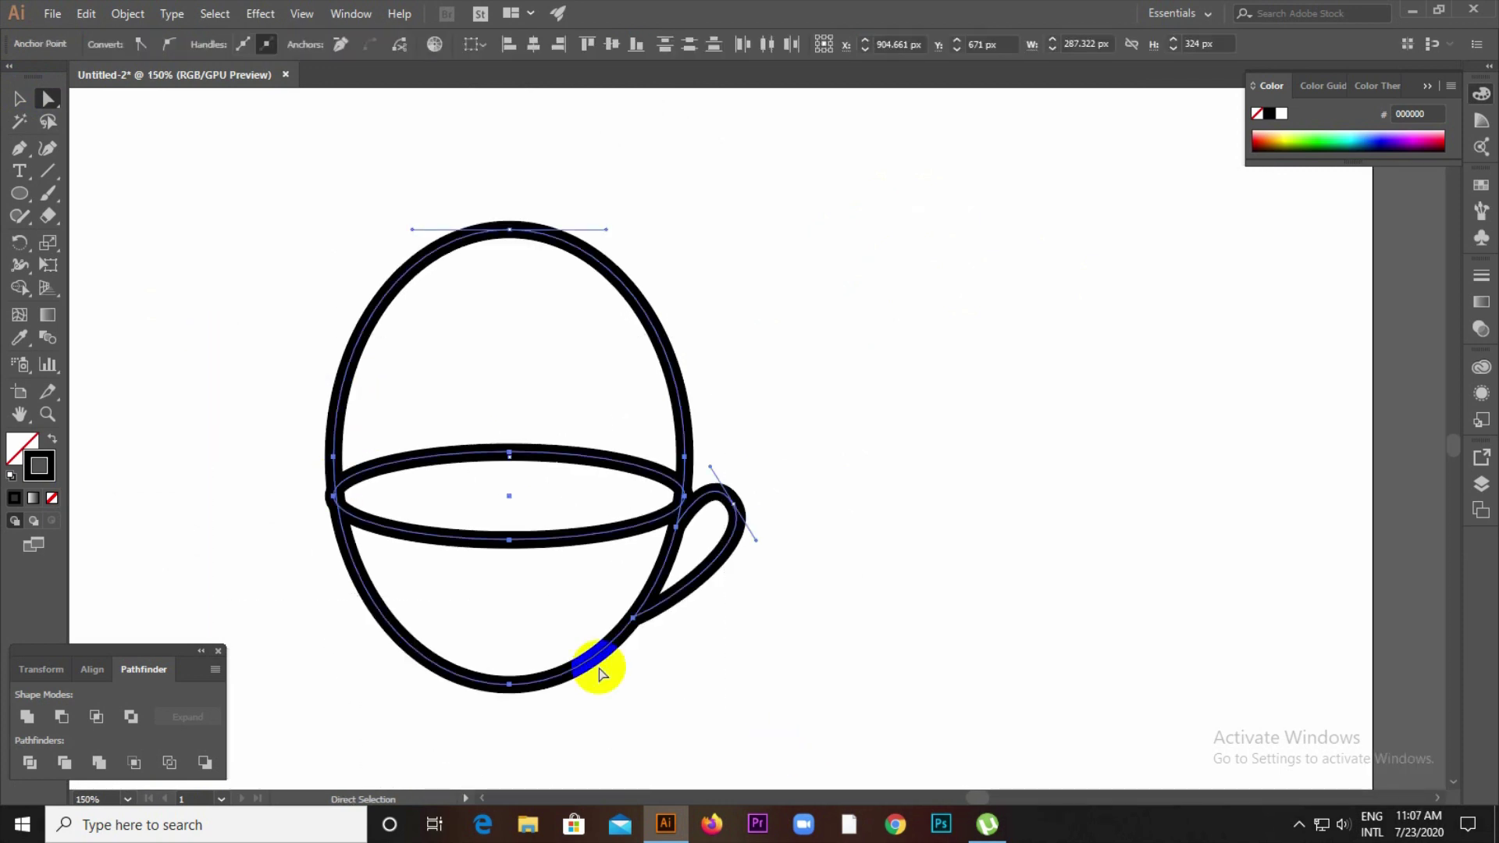
{"action": "left_click", "coordinate": [114, 18]}
{"action": "left_click", "coordinate": [153, 213]}
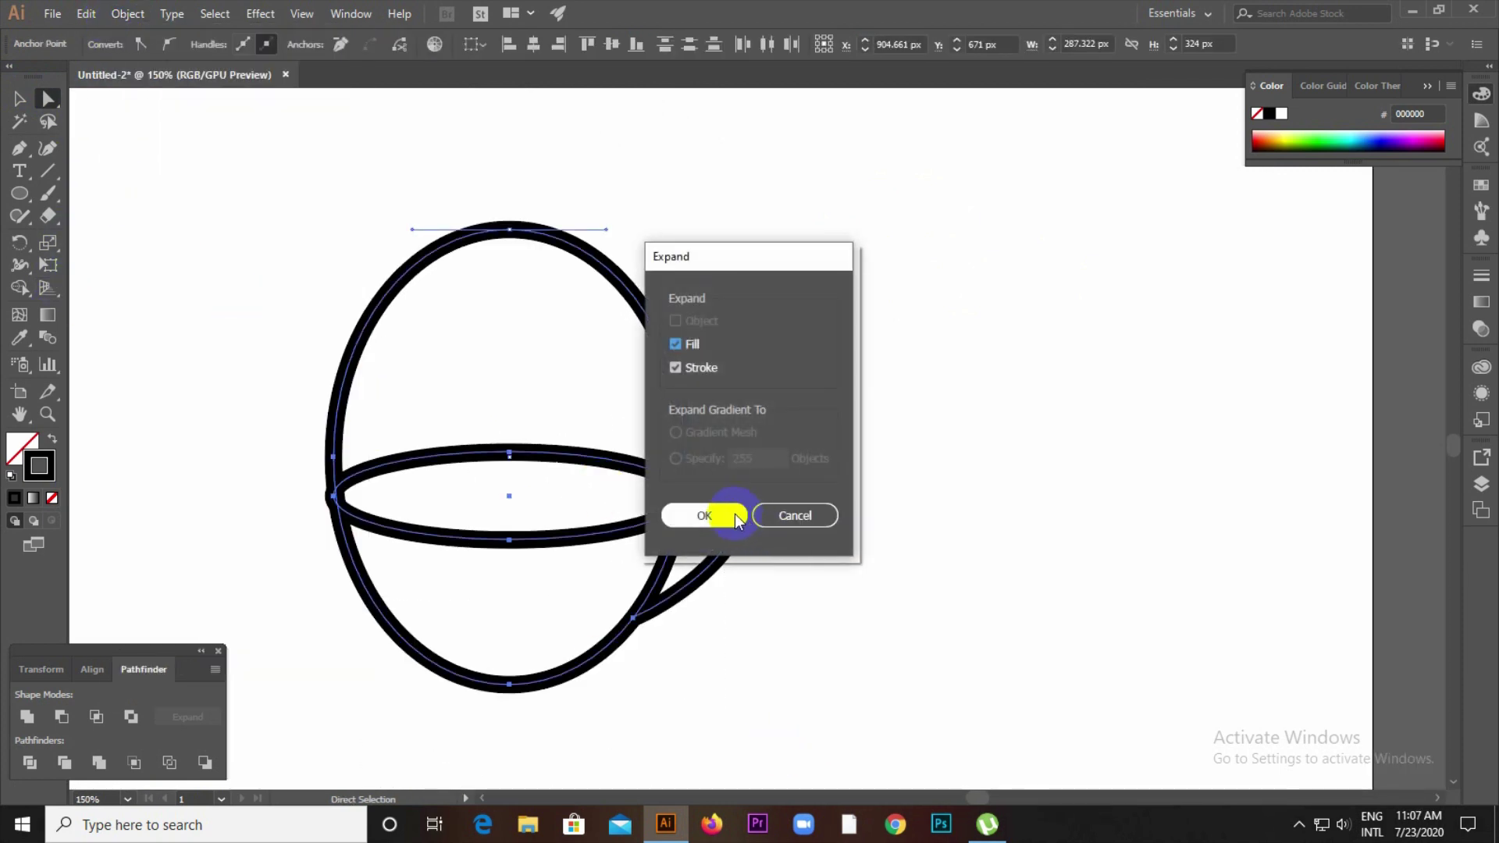
{"action": "left_click", "coordinate": [705, 516]}
- Split the expanded cup shapes with Pathfinder Divide and ungroup the resulting pieces
{"action": "left_click_drag", "start_coordinate": [303, 204], "coordinate": [380, 262]}
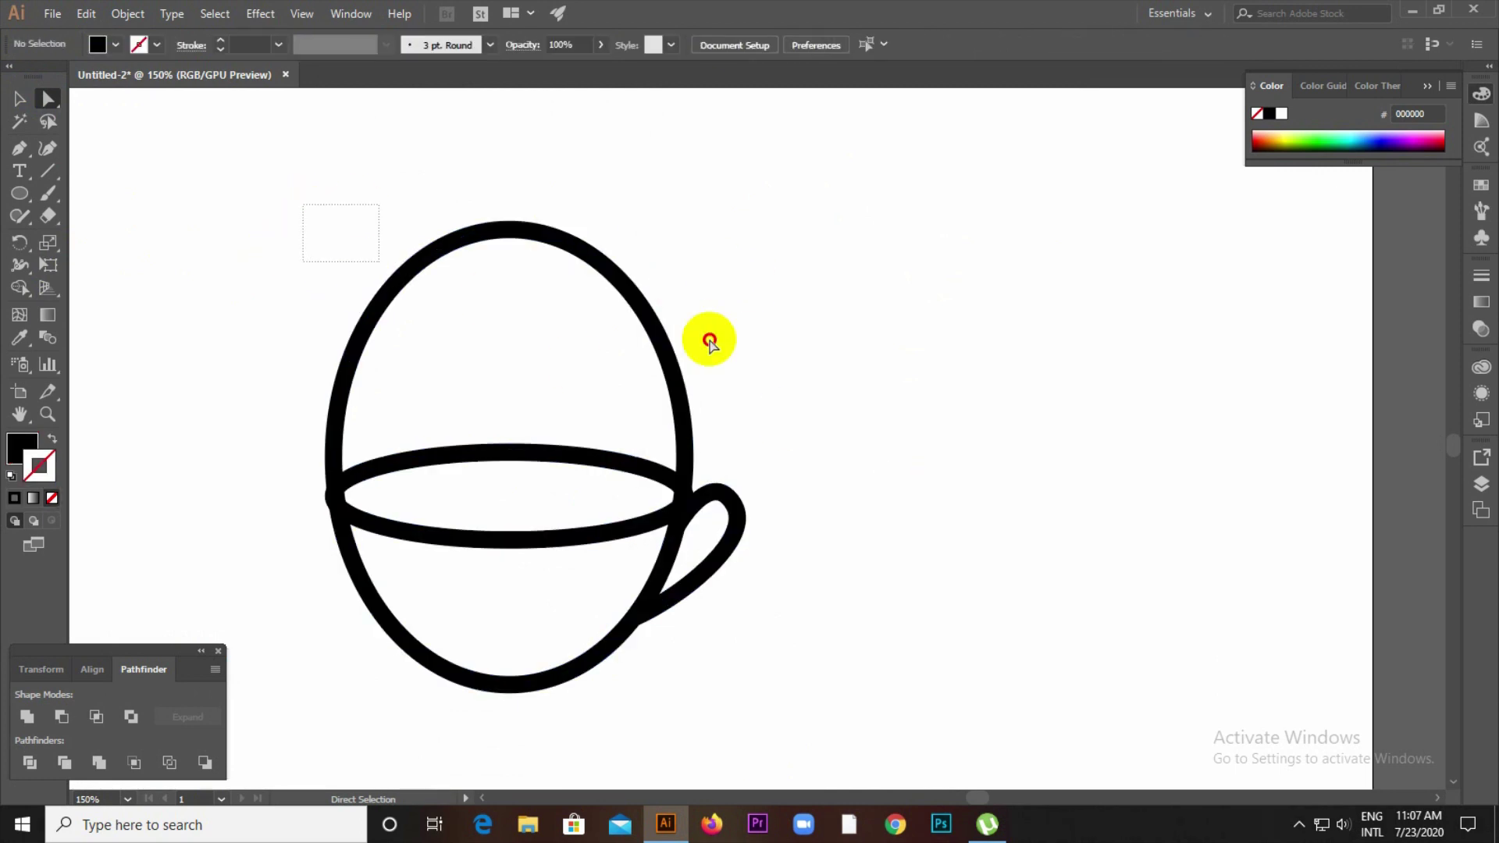
{"action": "left_click_drag", "start_coordinate": [710, 340], "coordinate": [713, 340]}
{"action": "left_click", "coordinate": [20, 99]}
{"action": "left_click_drag", "start_coordinate": [203, 189], "coordinate": [665, 627]}
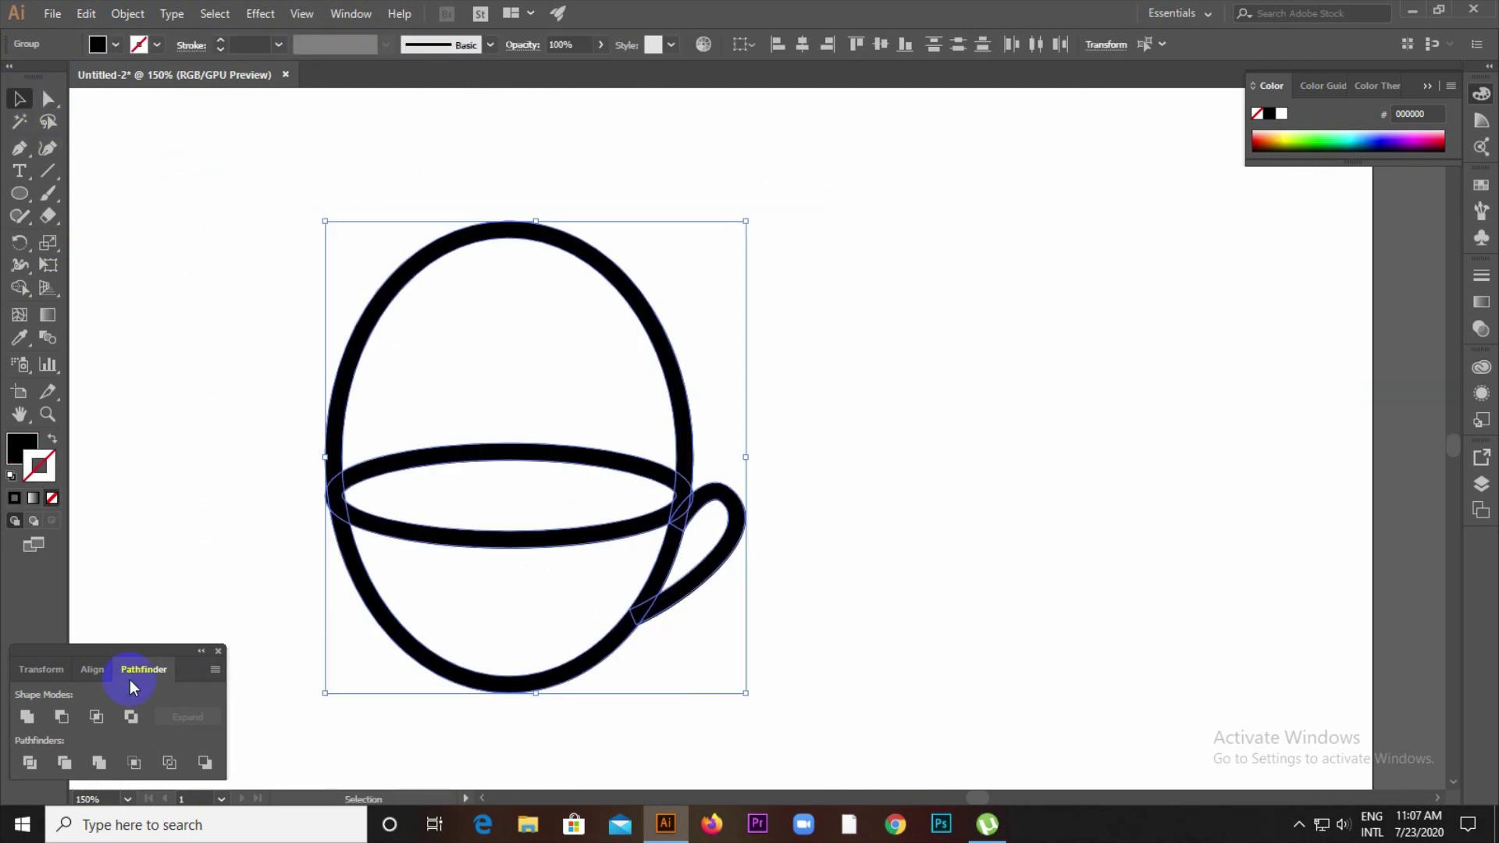
{"action": "right_click", "coordinate": [410, 515]}
{"action": "left_click", "coordinate": [461, 621]}
- Delete the upper arc of the tall ellipse above the cup's rim
{"action": "left_click", "coordinate": [234, 626]}
{"action": "left_click", "coordinate": [332, 429]}
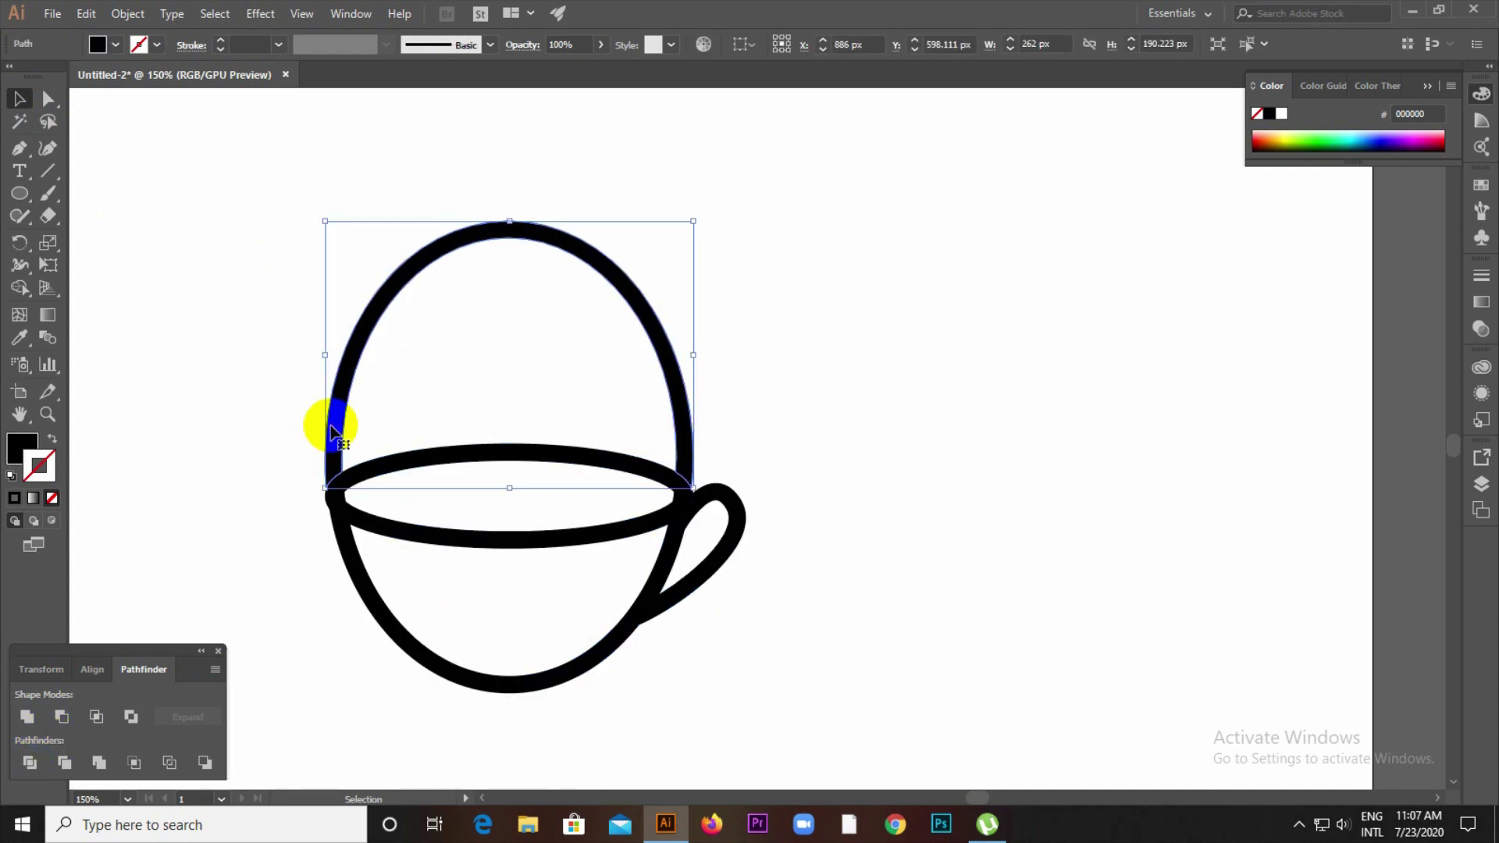
{"action": "key", "text": "Delete"}
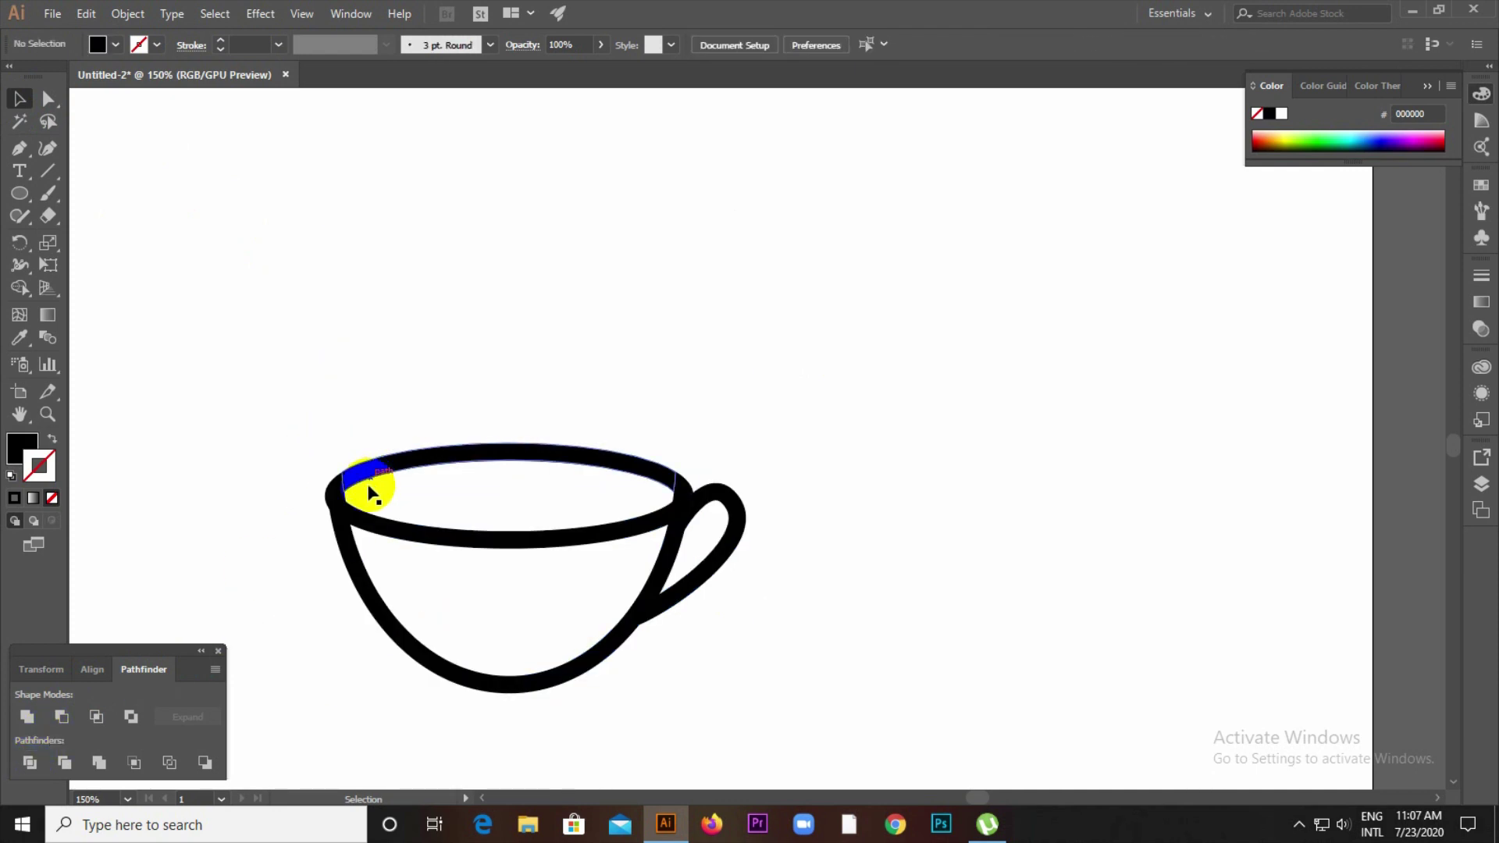
- Delete the small leftover slivers at the left and right inner corners of the cup's rim
{"action": "scroll", "coordinate": [347, 502], "scroll_direction": "up", "scroll_amount": 6}
{"action": "left_click", "coordinate": [321, 439]}
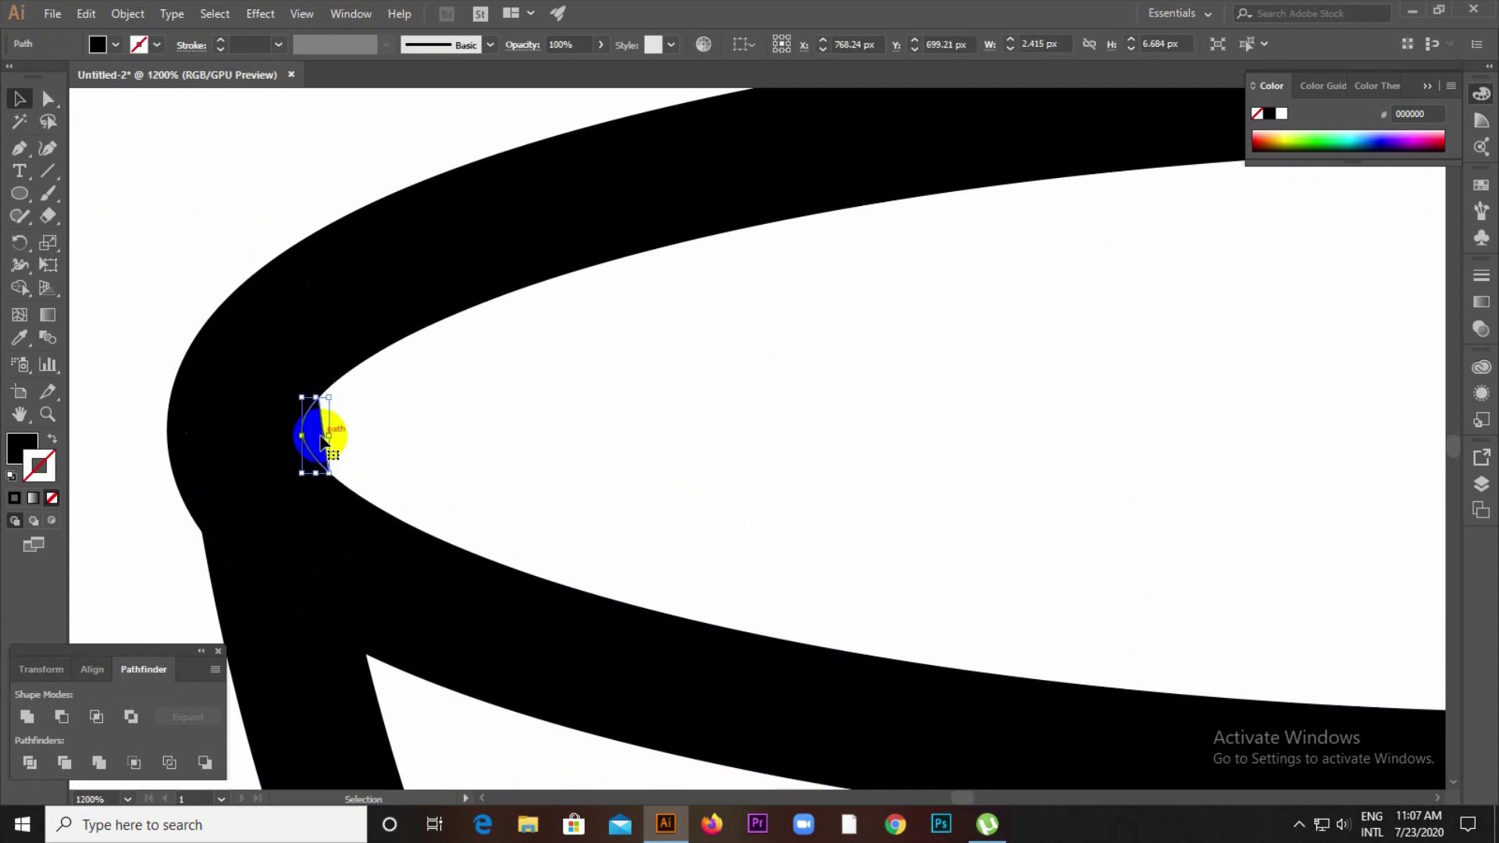
{"action": "key", "text": "Delete"}
{"action": "left_click", "coordinate": [320, 435]}
{"action": "key", "text": "Delete"}
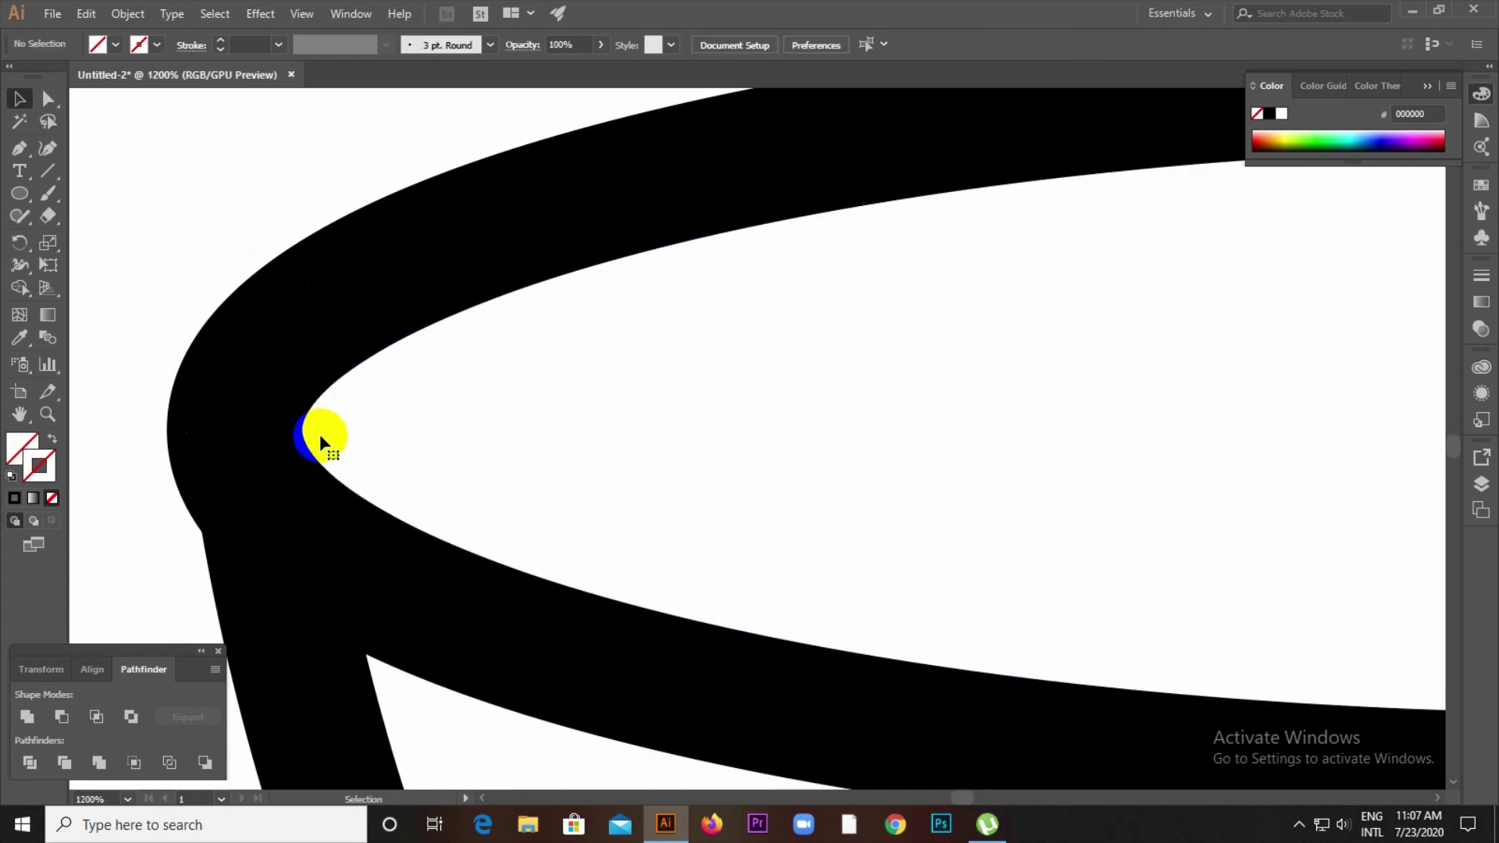
{"action": "scroll", "coordinate": [321, 434], "scroll_direction": "down", "scroll_amount": 6}
{"action": "scroll", "coordinate": [948, 381], "scroll_direction": "up", "scroll_amount": 7}
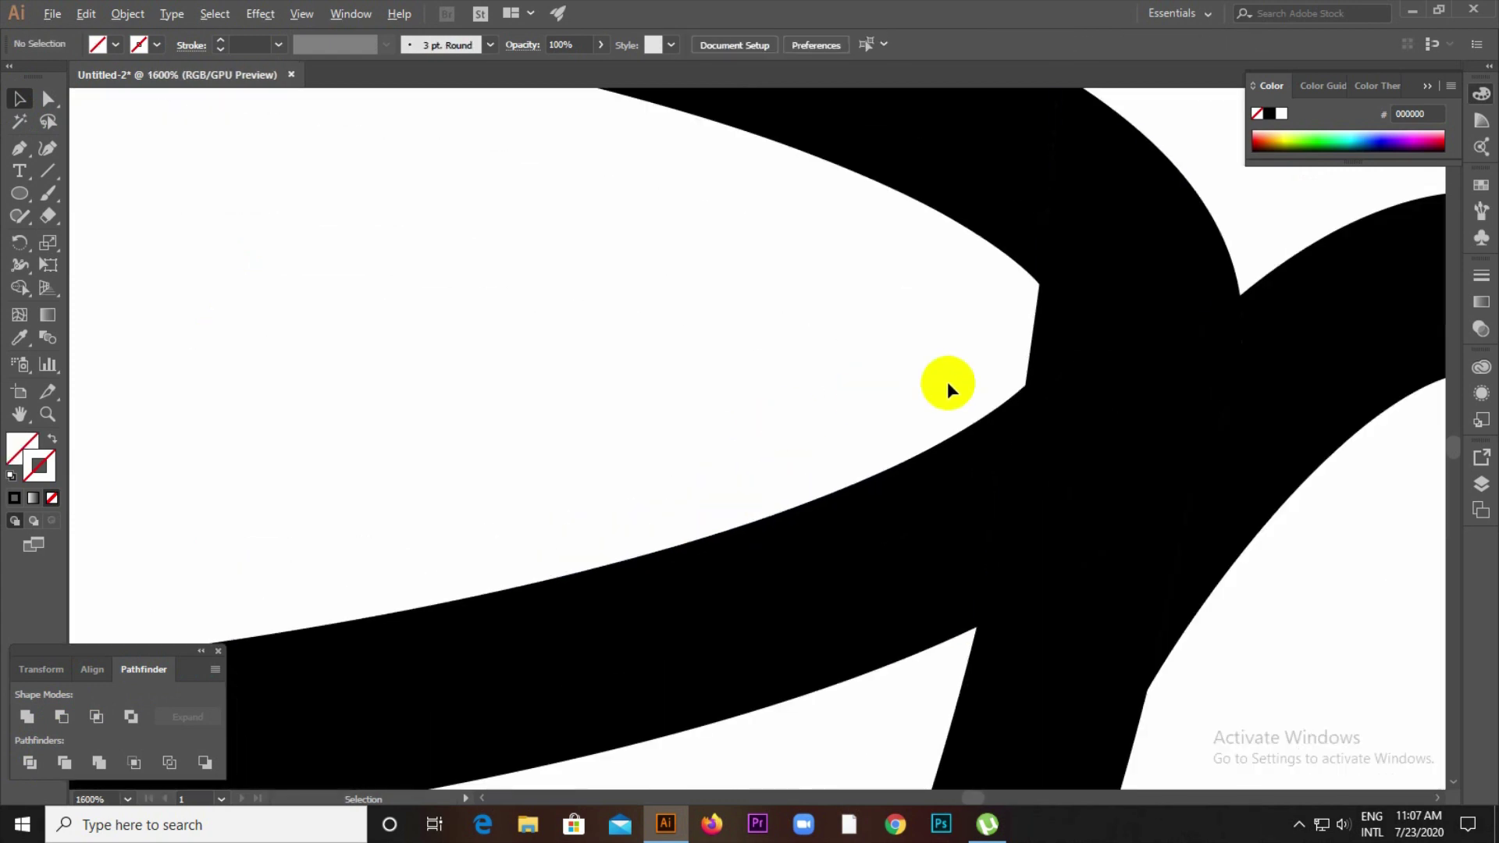
{"action": "left_click", "coordinate": [1047, 328]}
{"action": "key", "text": "Delete"}
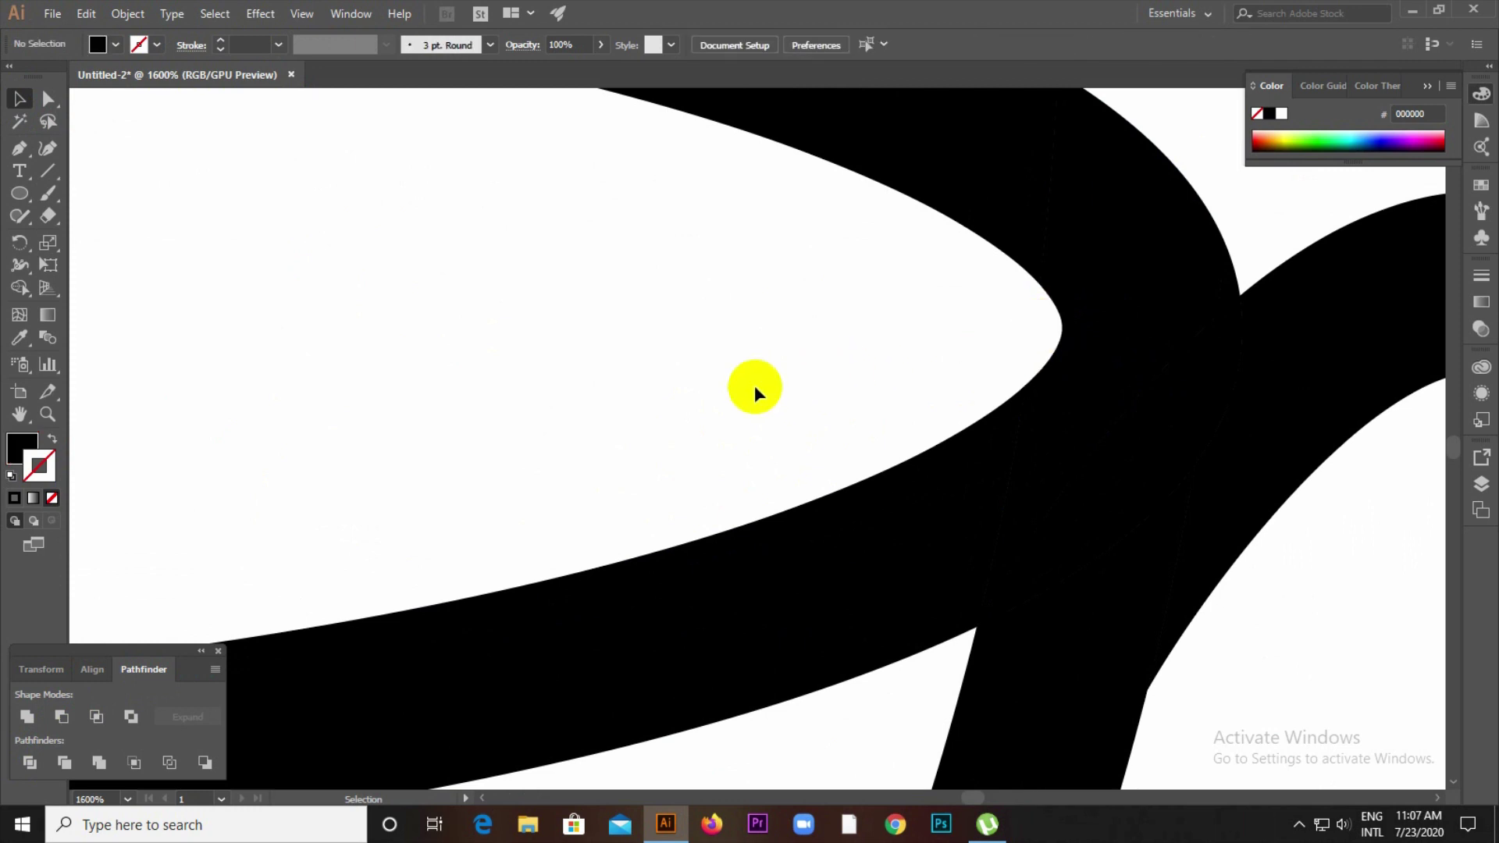
{"action": "scroll", "coordinate": [606, 414], "scroll_direction": "down", "scroll_amount": 8}
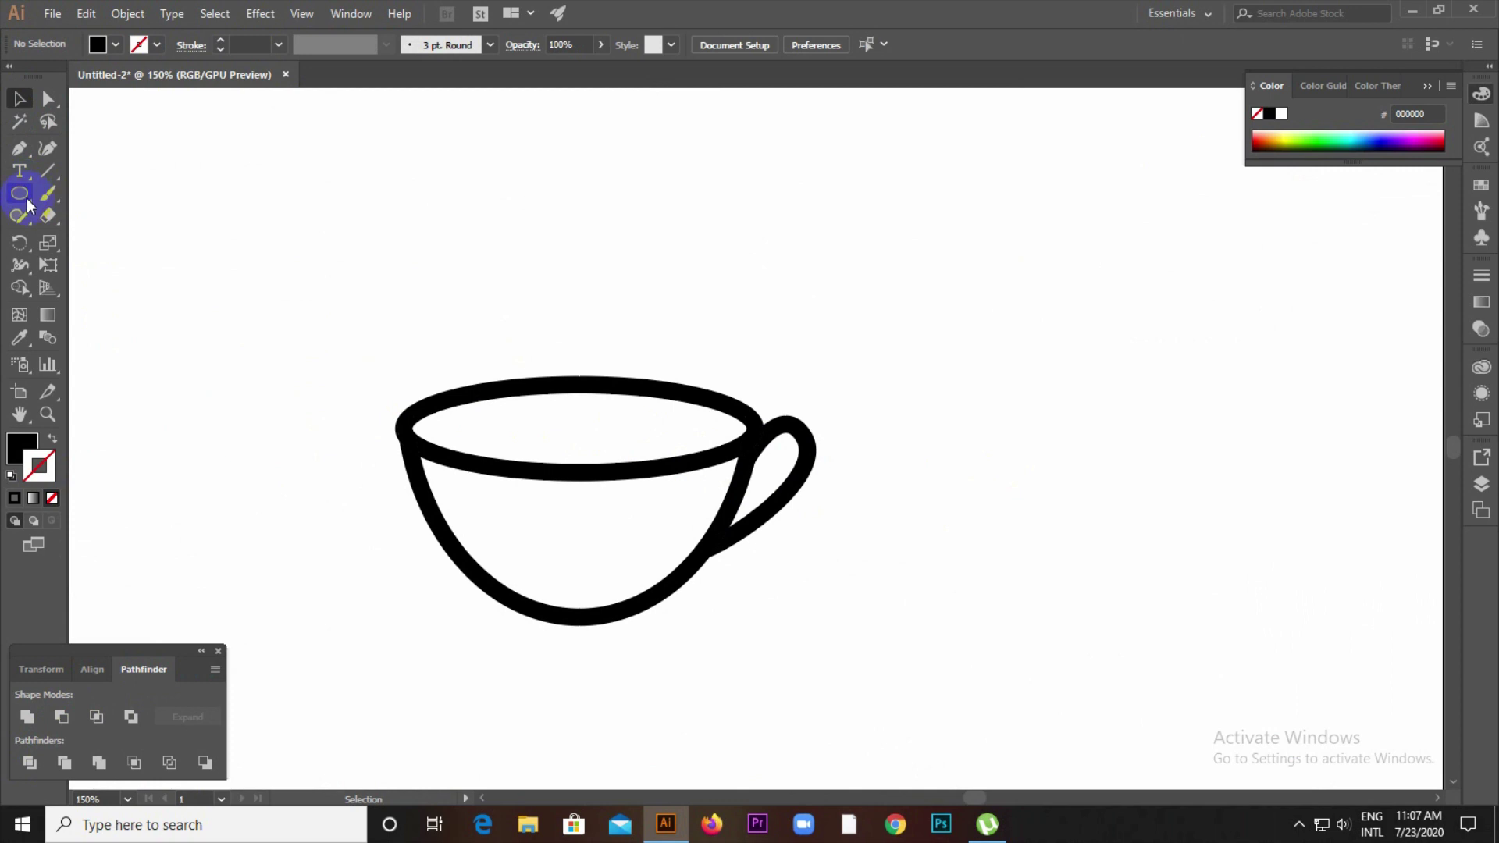
- Draw a black-filled ellipse inside the rim for the coffee and stretch it to about 207 × 32 px
{"action": "scroll", "coordinate": [461, 435], "scroll_direction": "up", "scroll_amount": 3}
{"action": "left_click_drag", "start_coordinate": [396, 386], "coordinate": [1149, 411]}
{"action": "left_click", "coordinate": [18, 101]}
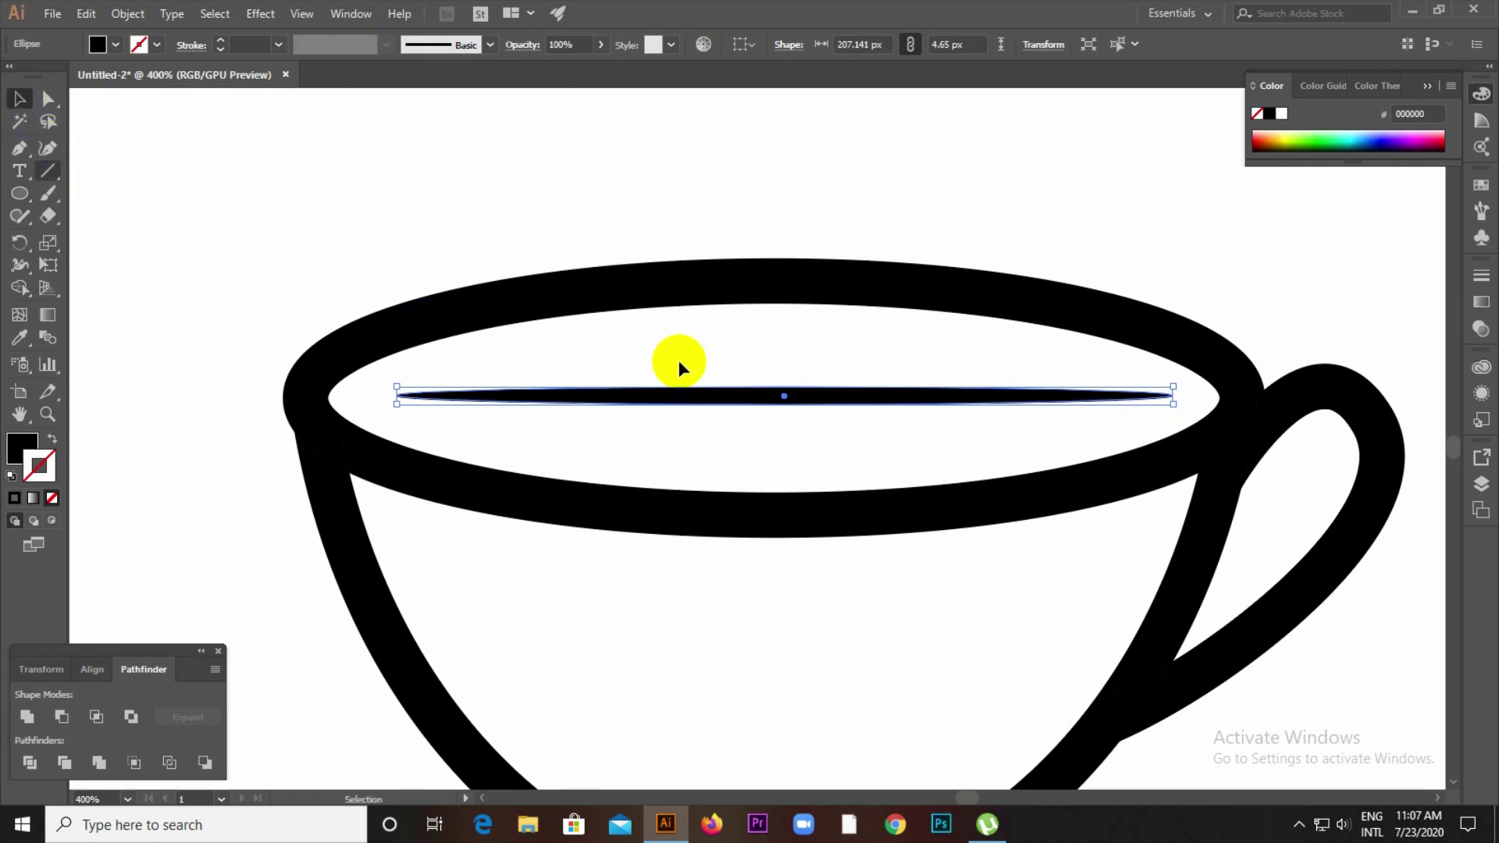
{"action": "scroll", "coordinate": [750, 391], "scroll_direction": "up", "scroll_amount": 1}
{"action": "left_click_drag", "start_coordinate": [801, 397], "coordinate": [798, 300]}
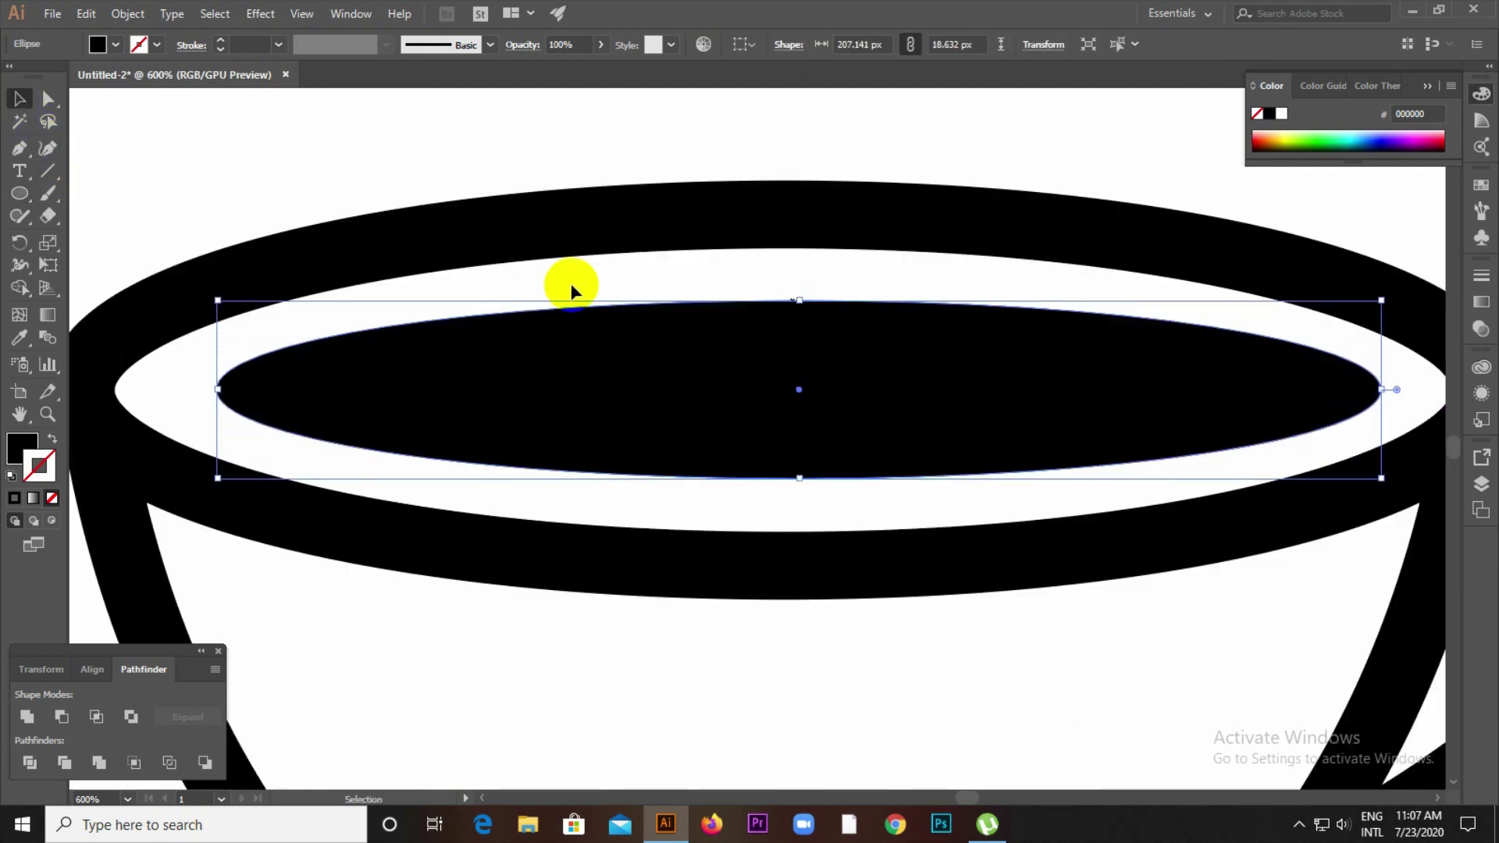
{"action": "scroll", "coordinate": [306, 319], "scroll_direction": "down", "scroll_amount": 3}
{"action": "left_click", "coordinate": [1017, 387]}
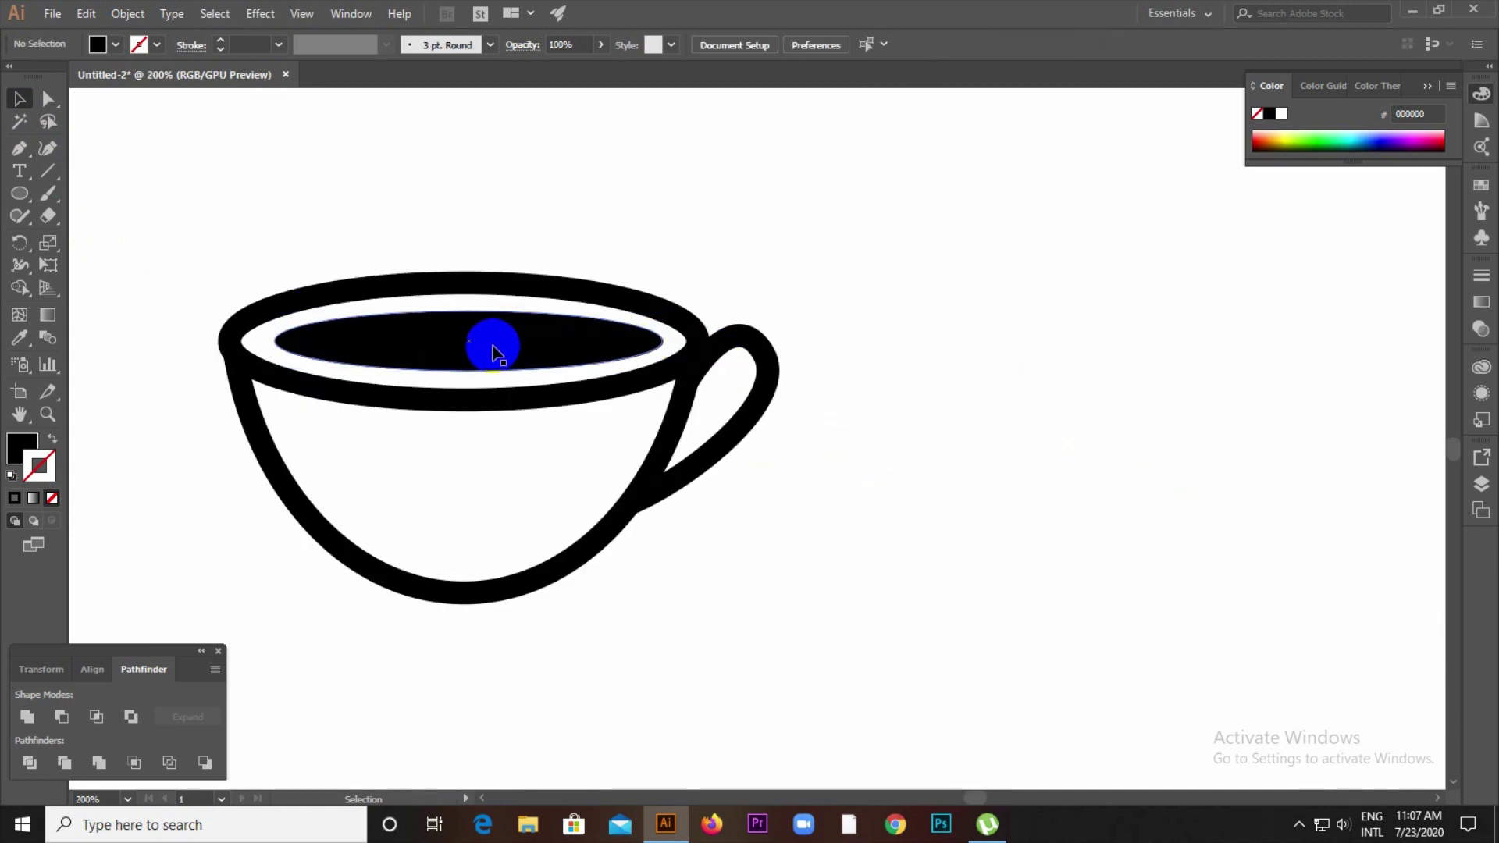
- Scale the coffee ellipse down about its centre to about 188 × 29 px
{"action": "left_click", "coordinate": [493, 349]}
{"action": "scroll", "coordinate": [582, 355], "scroll_direction": "up", "scroll_amount": 2}
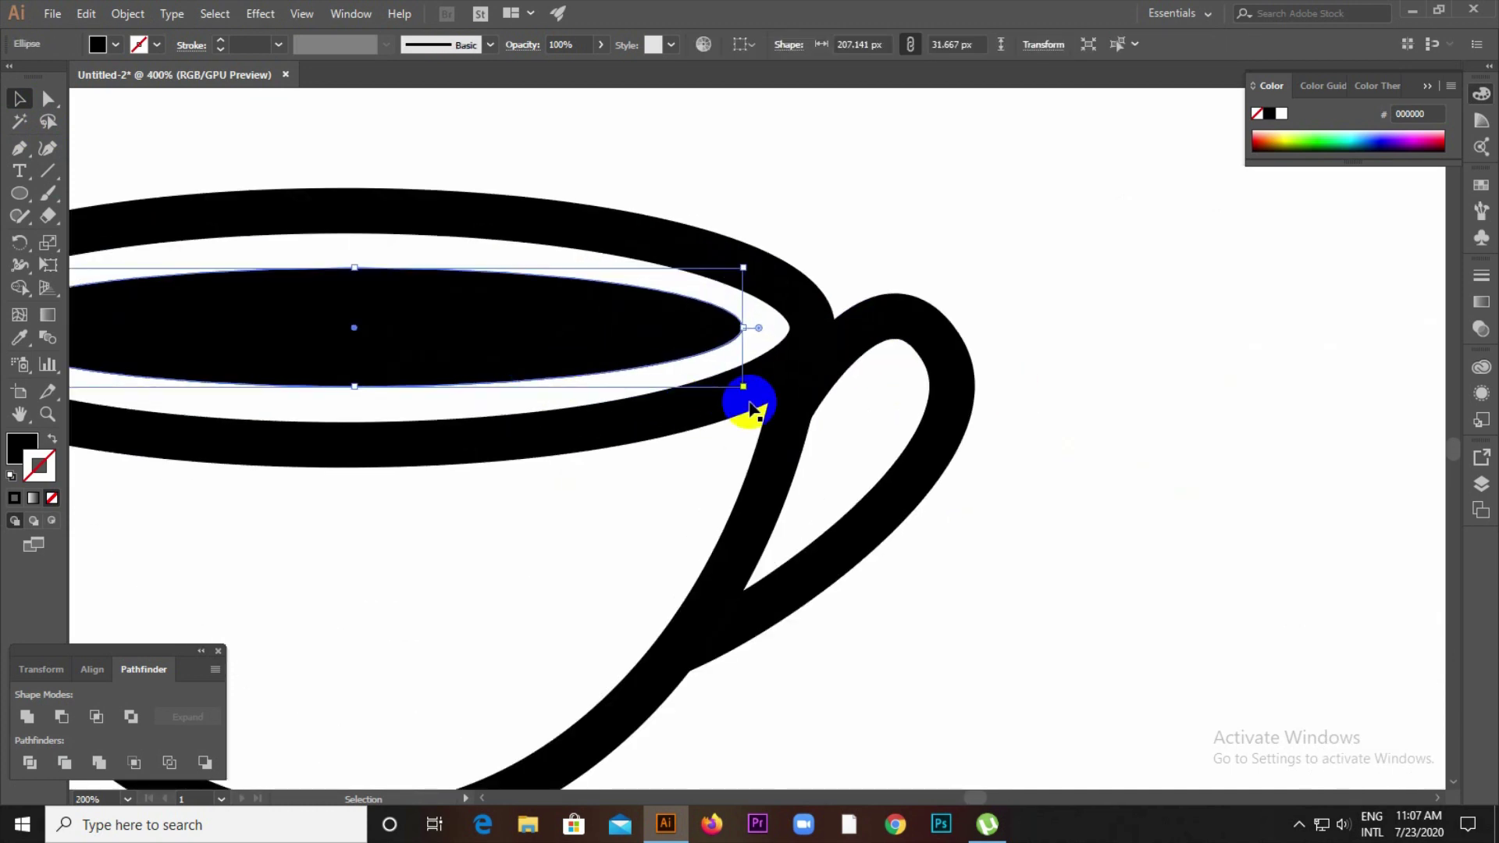
{"action": "left_click_drag", "start_coordinate": [743, 389], "coordinate": [707, 381]}
{"action": "left_click", "coordinate": [1083, 397]}
{"action": "scroll", "coordinate": [686, 378], "scroll_direction": "down", "scroll_amount": 3}
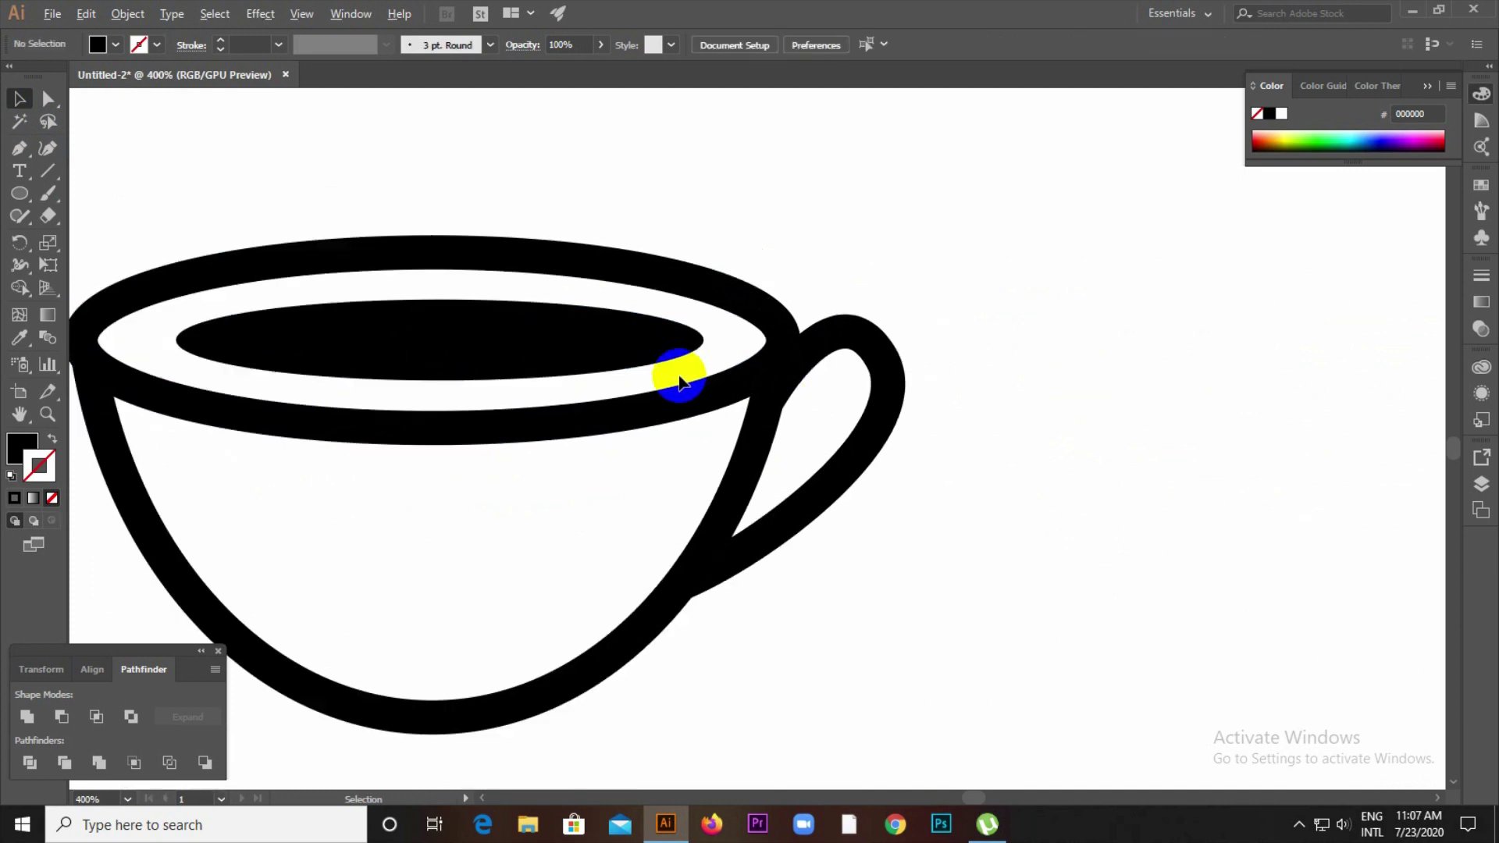
- Enlarge the coffee ellipse slightly about its centre, leaving a narrow white gap inside the rim
{"action": "scroll", "coordinate": [572, 342], "scroll_direction": "up", "scroll_amount": 3}
{"action": "left_click", "coordinate": [864, 391]}
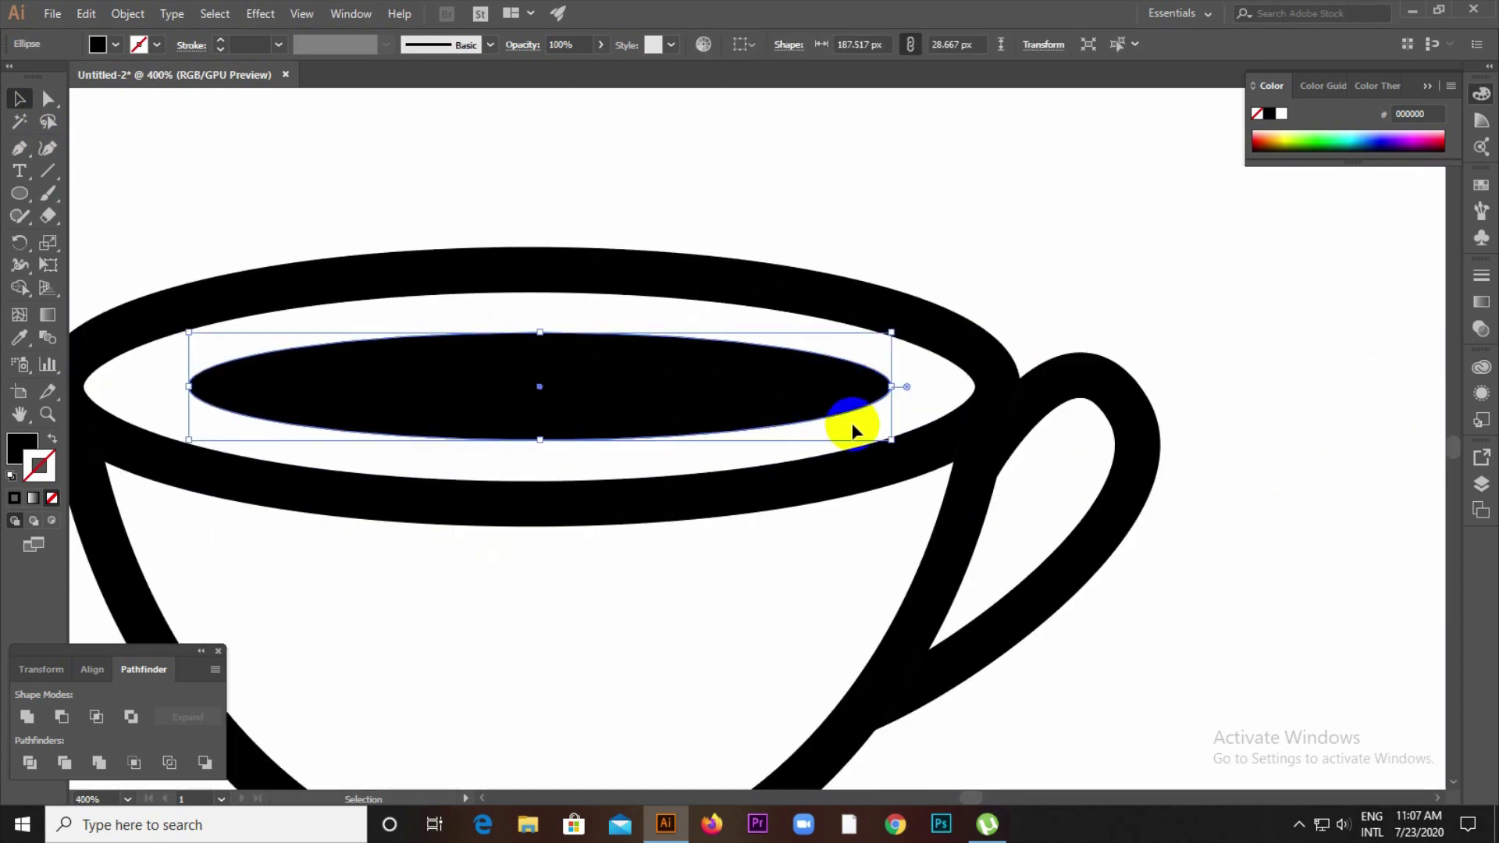
{"action": "left_click_drag", "start_coordinate": [888, 441], "coordinate": [929, 446]}
{"action": "left_click", "coordinate": [986, 242]}
{"action": "scroll", "coordinate": [662, 266], "scroll_direction": "down", "scroll_amount": 3}
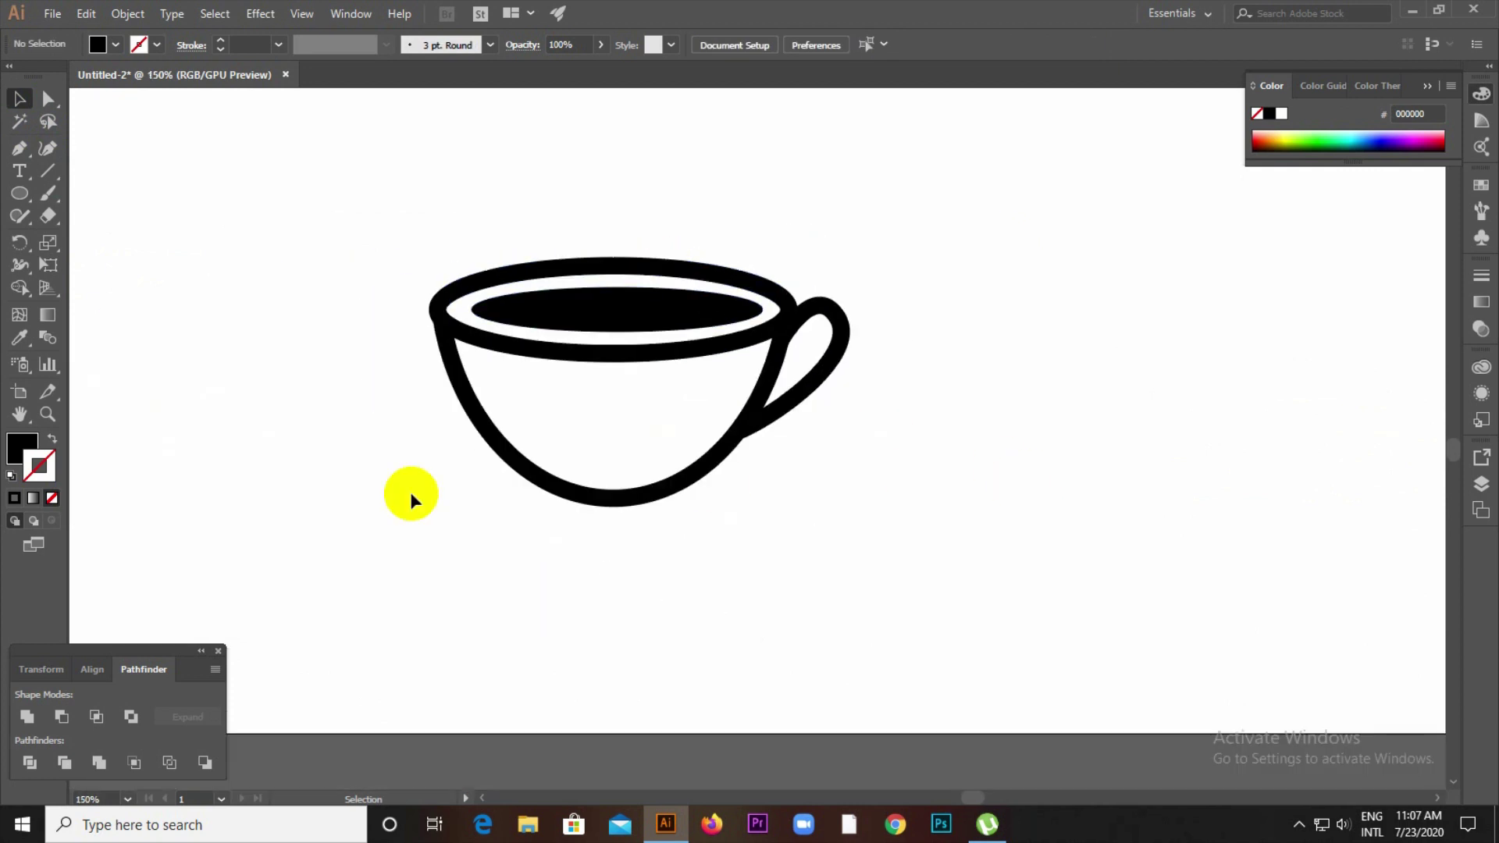
- Draw a closed black shape with the Pen tool in the cup's left half, following the rim, the vertical centre and the curved side
{"action": "left_click", "coordinate": [19, 194]}
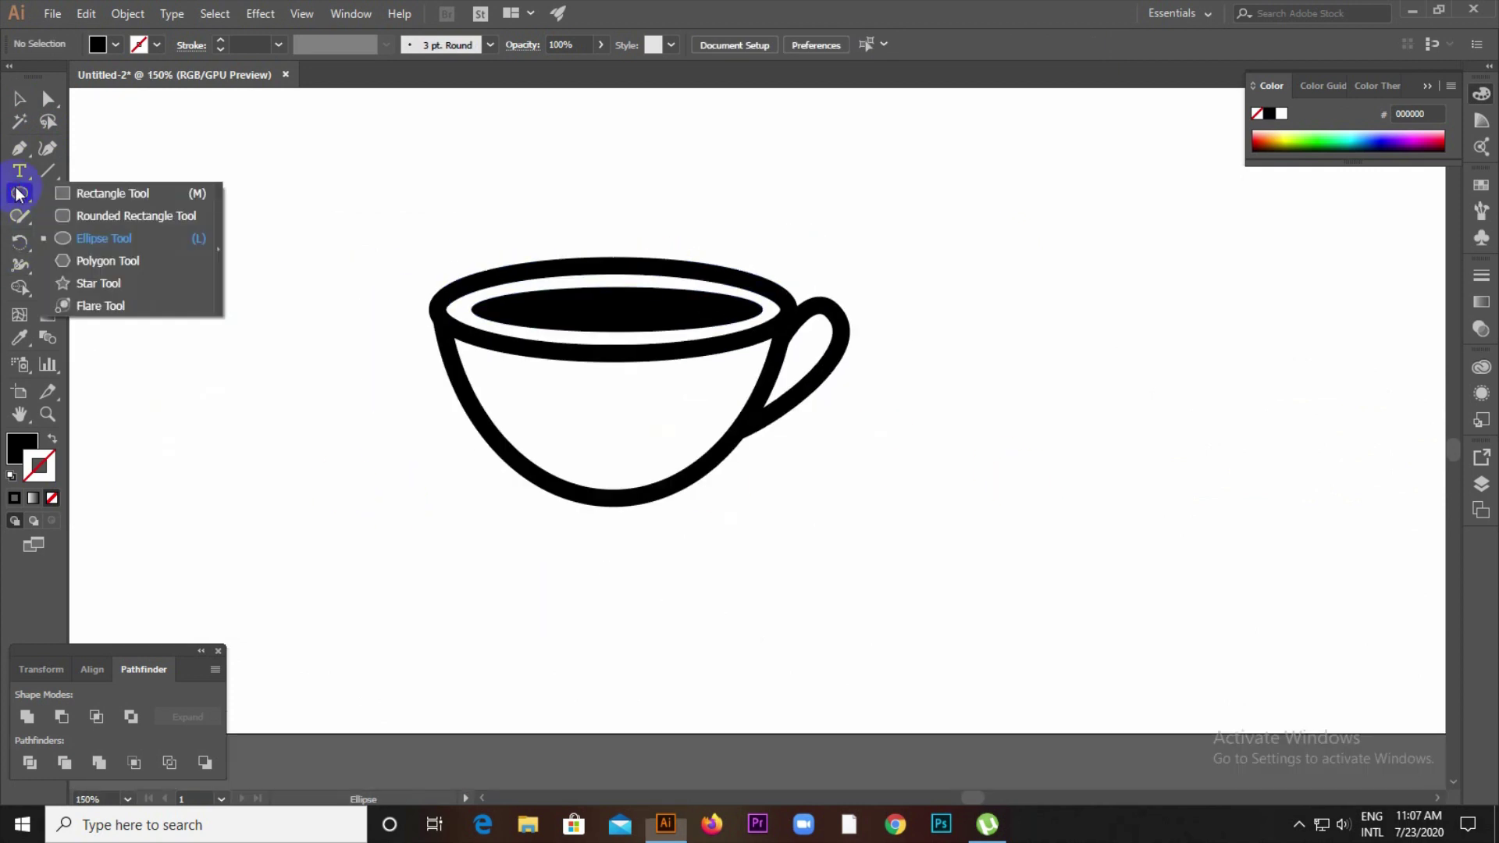
{"action": "left_click", "coordinate": [19, 147]}
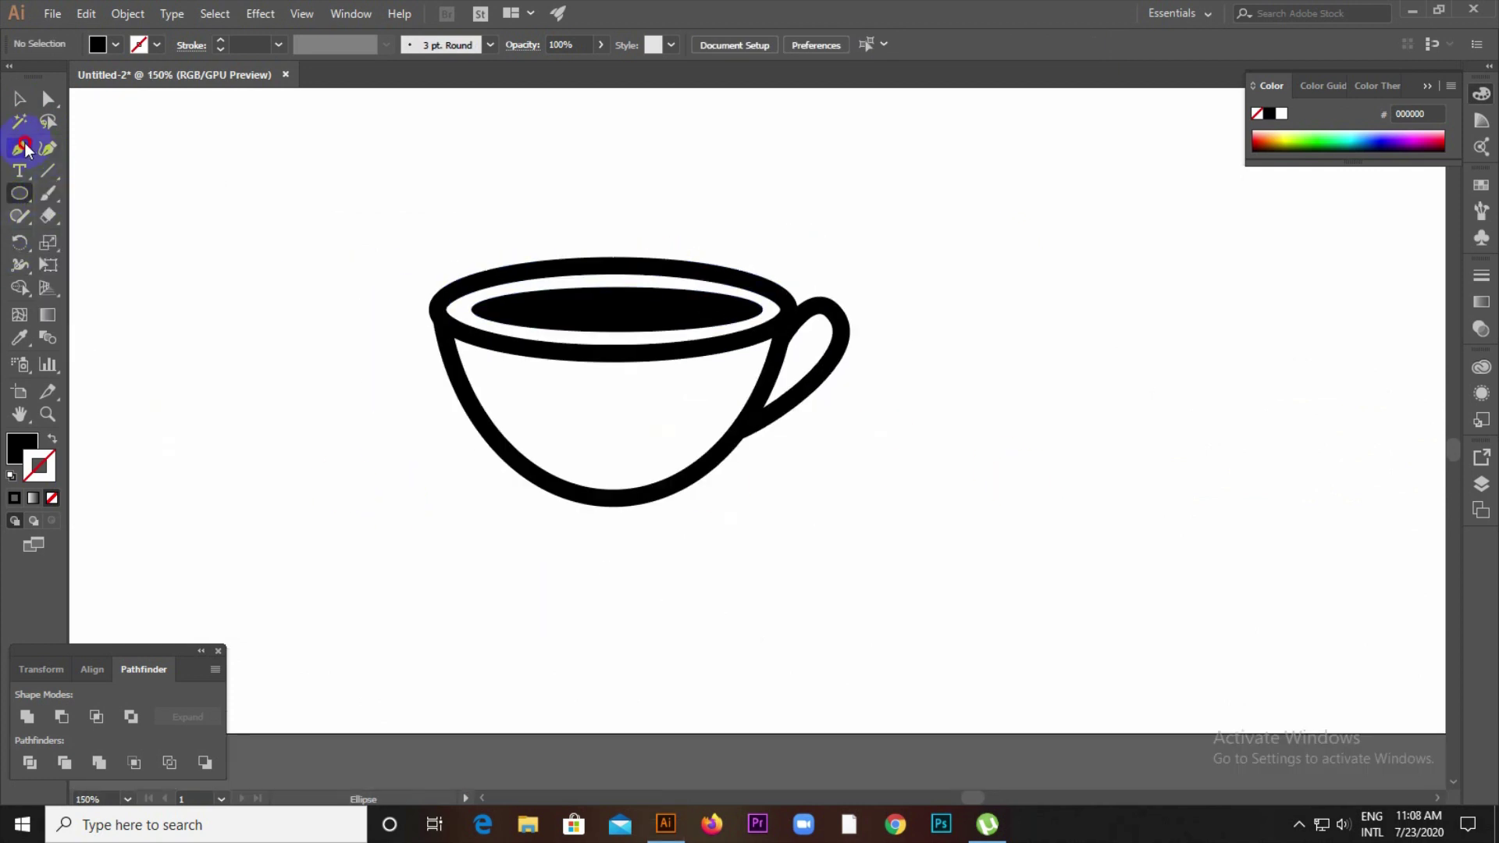
{"action": "left_click", "coordinate": [477, 363]}
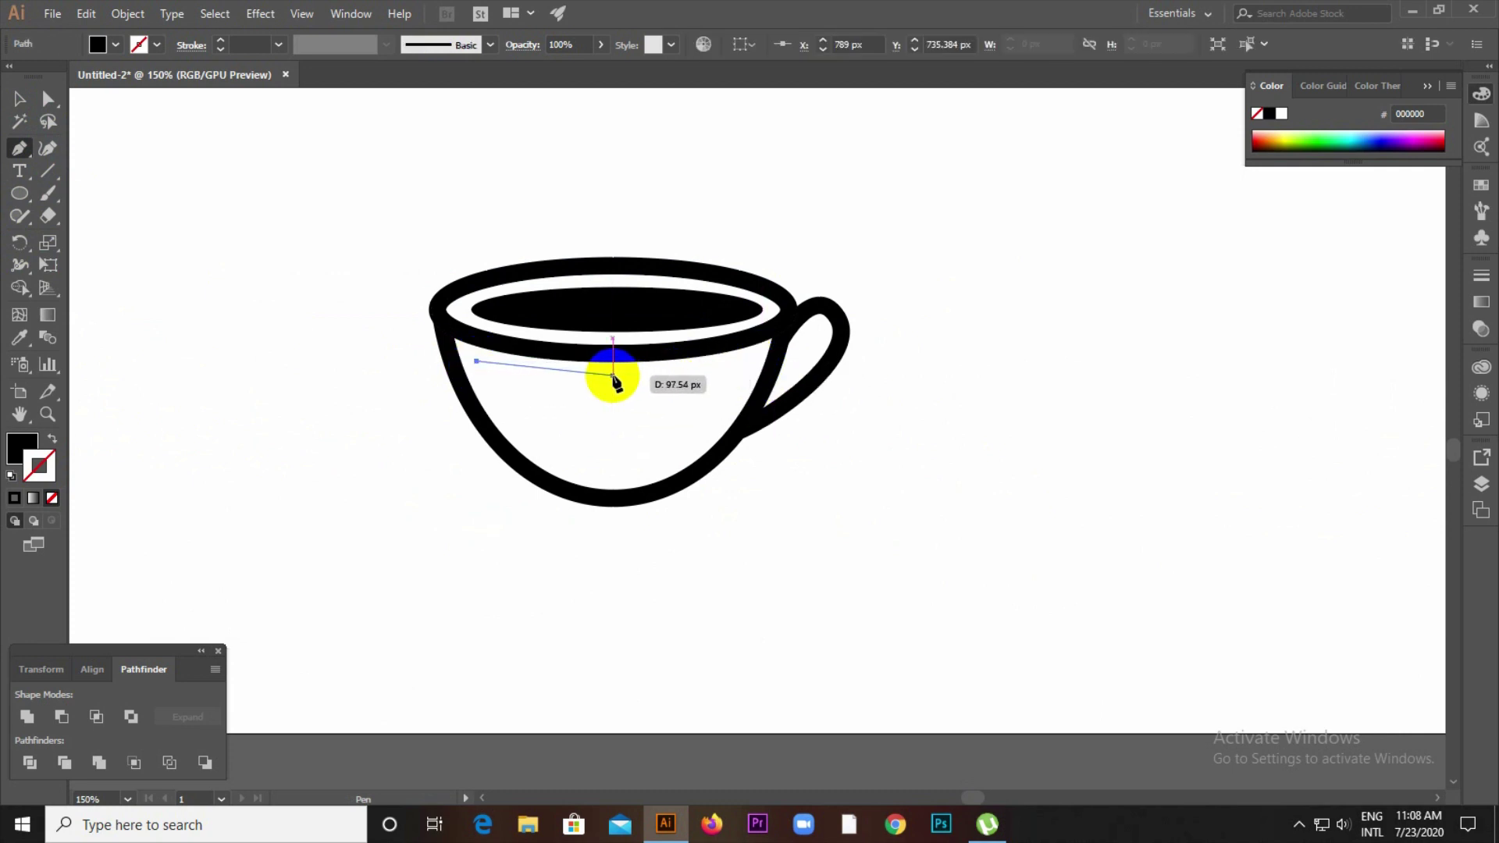
{"action": "left_click_drag", "start_coordinate": [637, 368], "coordinate": [641, 365]}
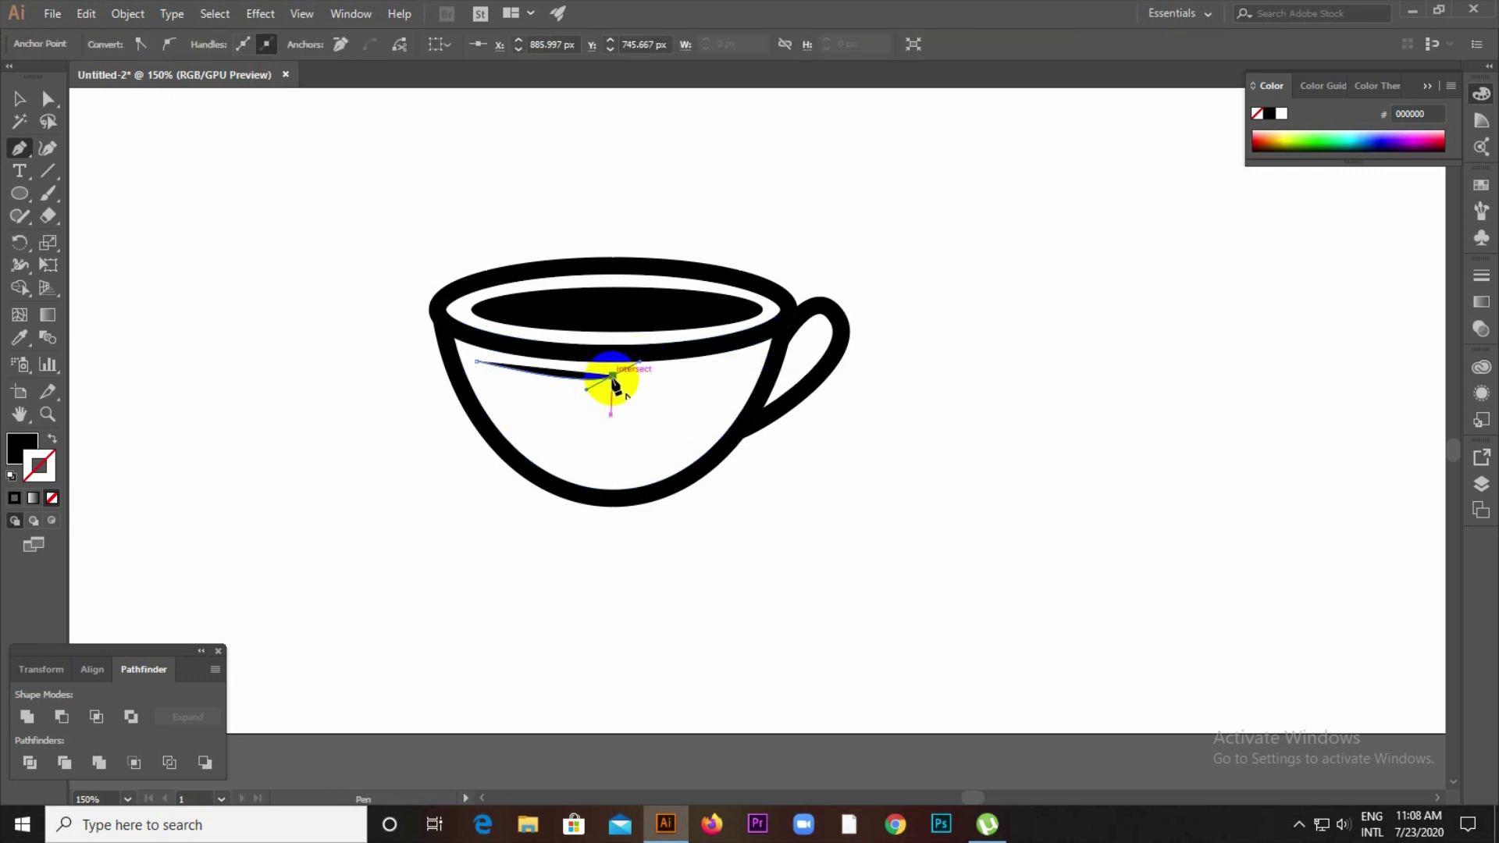
{"action": "left_click", "coordinate": [613, 377]}
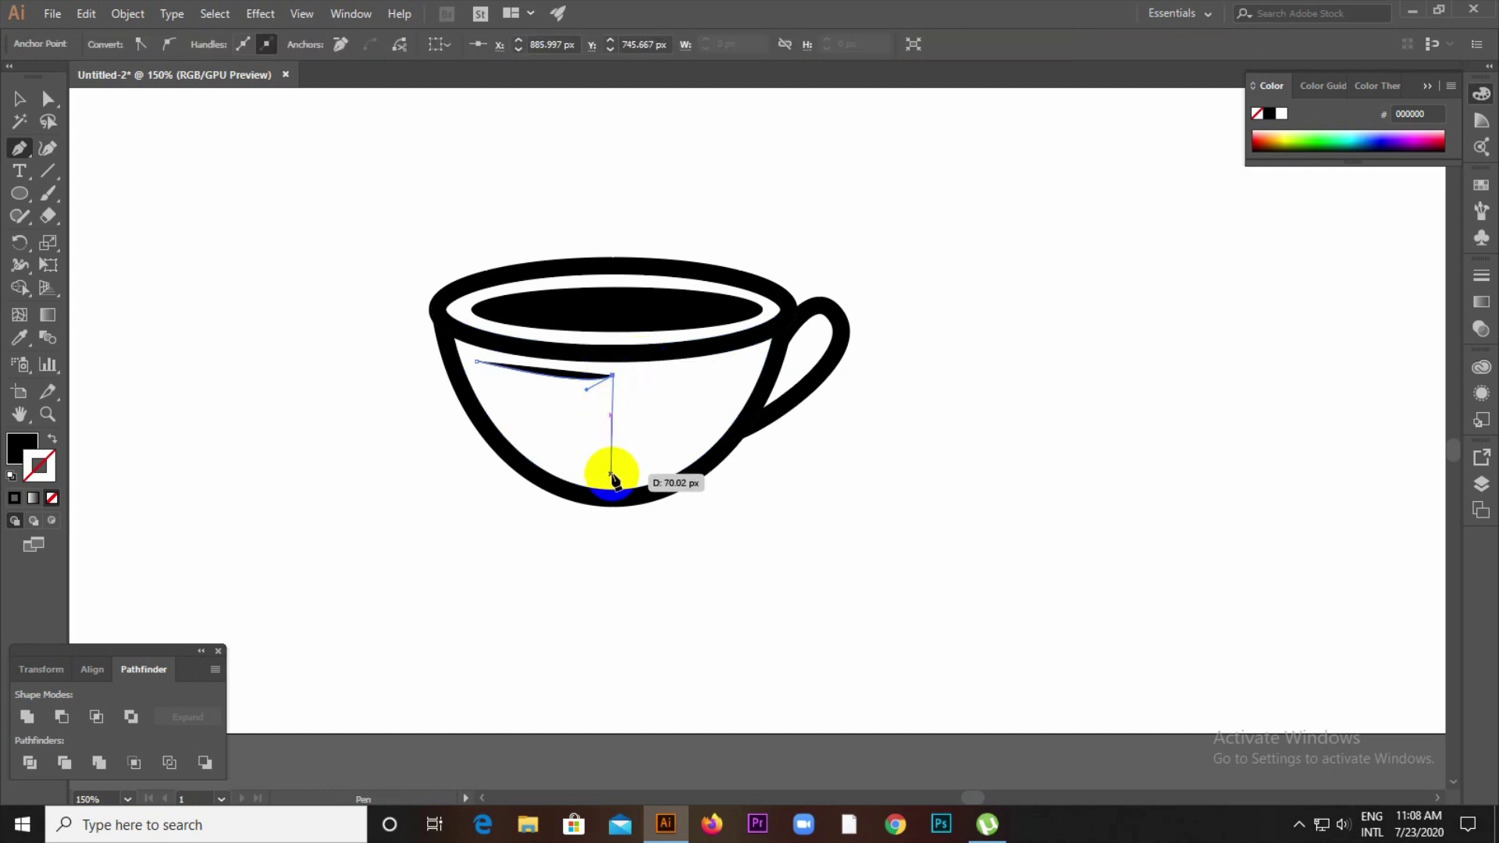
{"action": "left_click", "coordinate": [612, 474]}
{"action": "left_click_drag", "start_coordinate": [475, 360], "coordinate": [399, 254]}
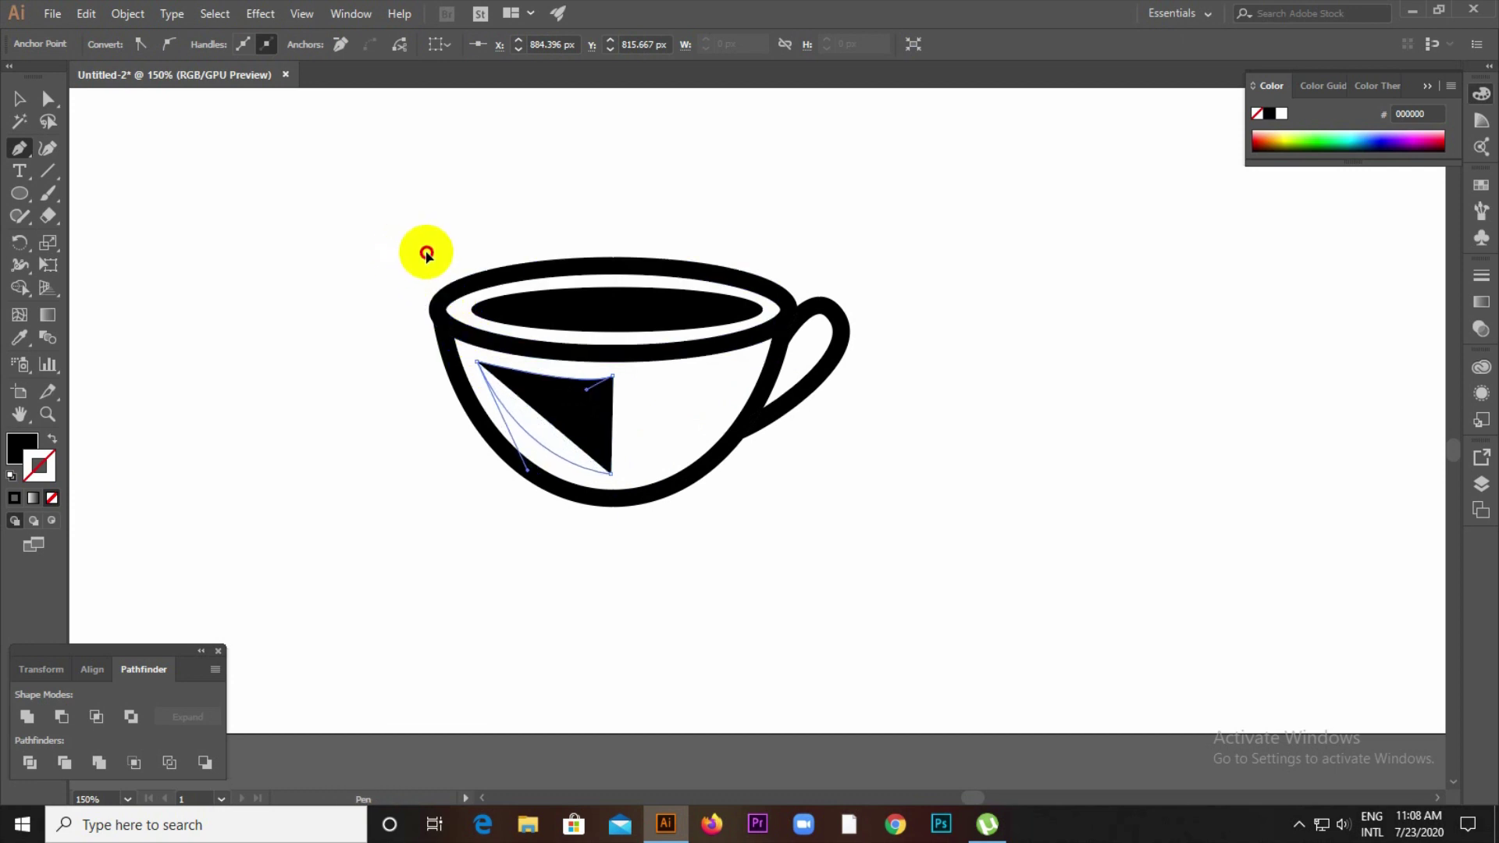
- Close the black left-half shading shape with a curve following the cup's left side and deselect it
{"action": "left_click_drag", "start_coordinate": [437, 262], "coordinate": [434, 261]}
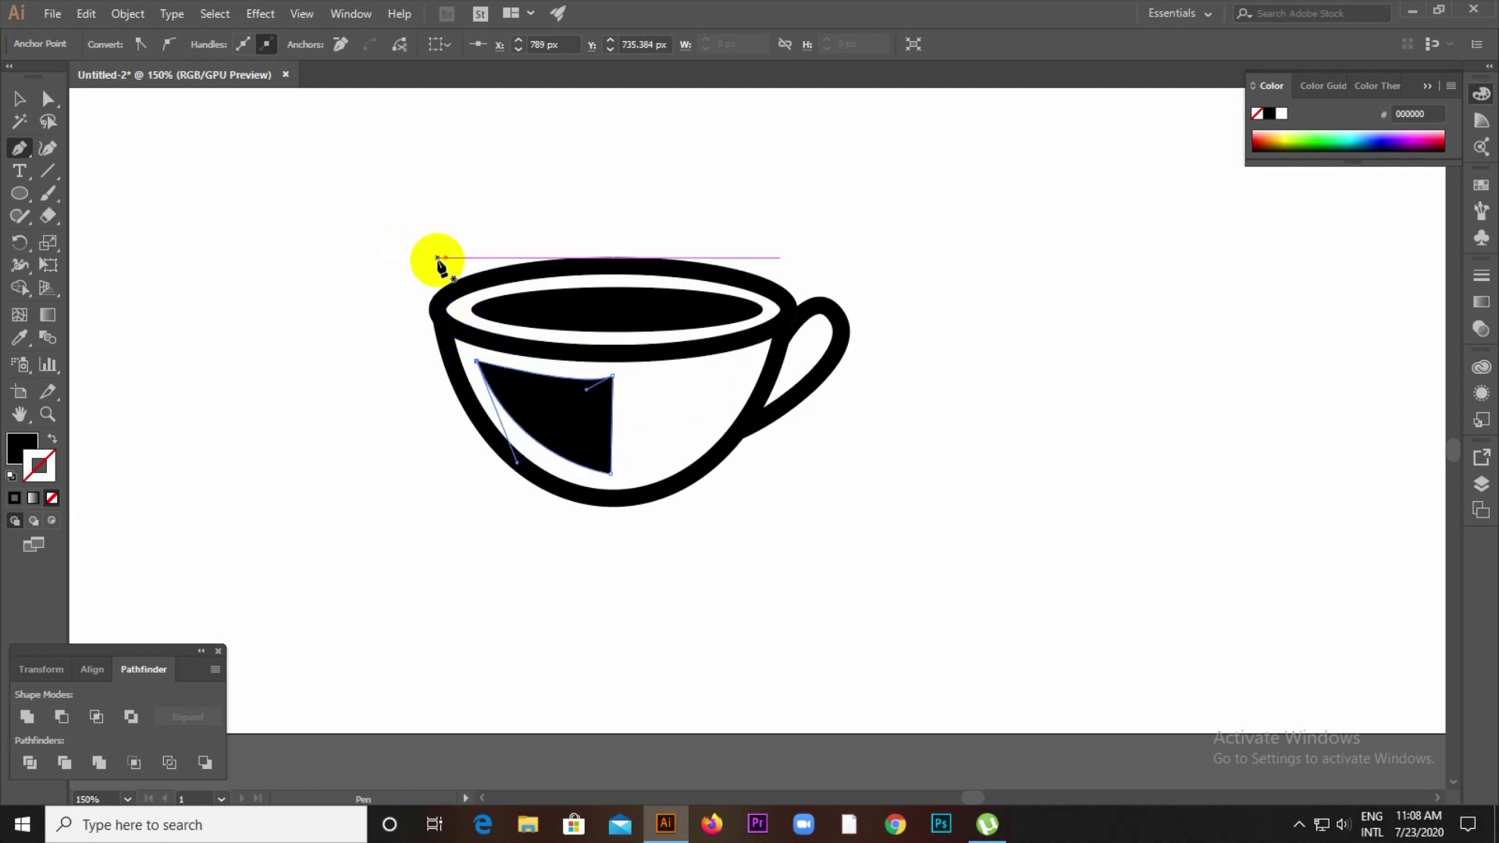
{"action": "left_click", "coordinate": [20, 98]}
{"action": "left_click", "coordinate": [632, 443]}
- Reflect a copy of the left shading shape across the vertical axis and place it in the cup's right half
{"action": "scroll", "coordinate": [580, 425], "scroll_direction": "up", "scroll_amount": 2}
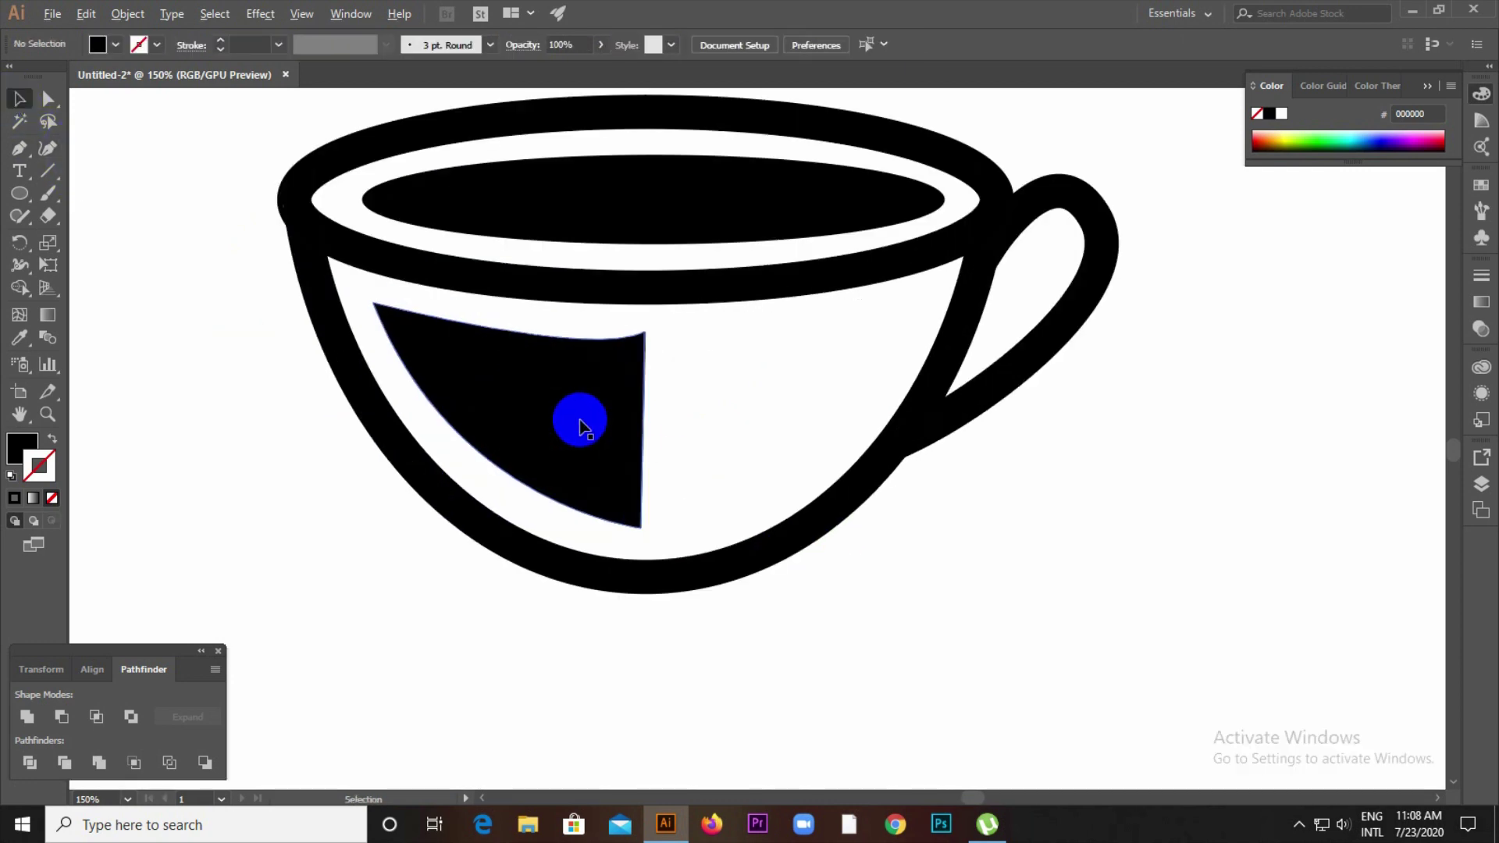
{"action": "right_click", "coordinate": [579, 425]}
{"action": "mouse_move", "coordinate": [662, 326]}
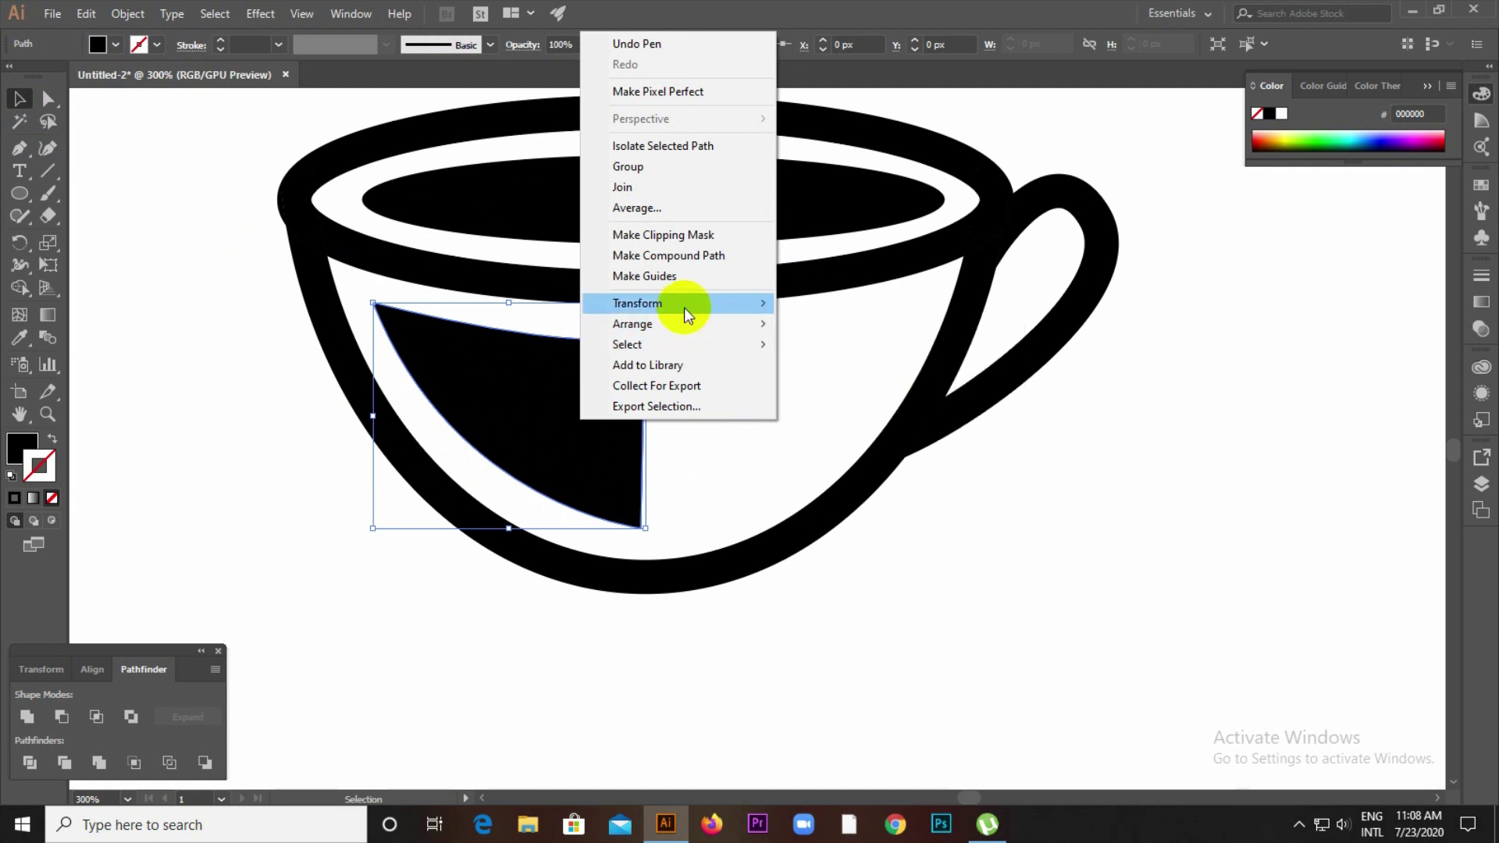
{"action": "left_click", "coordinate": [842, 378]}
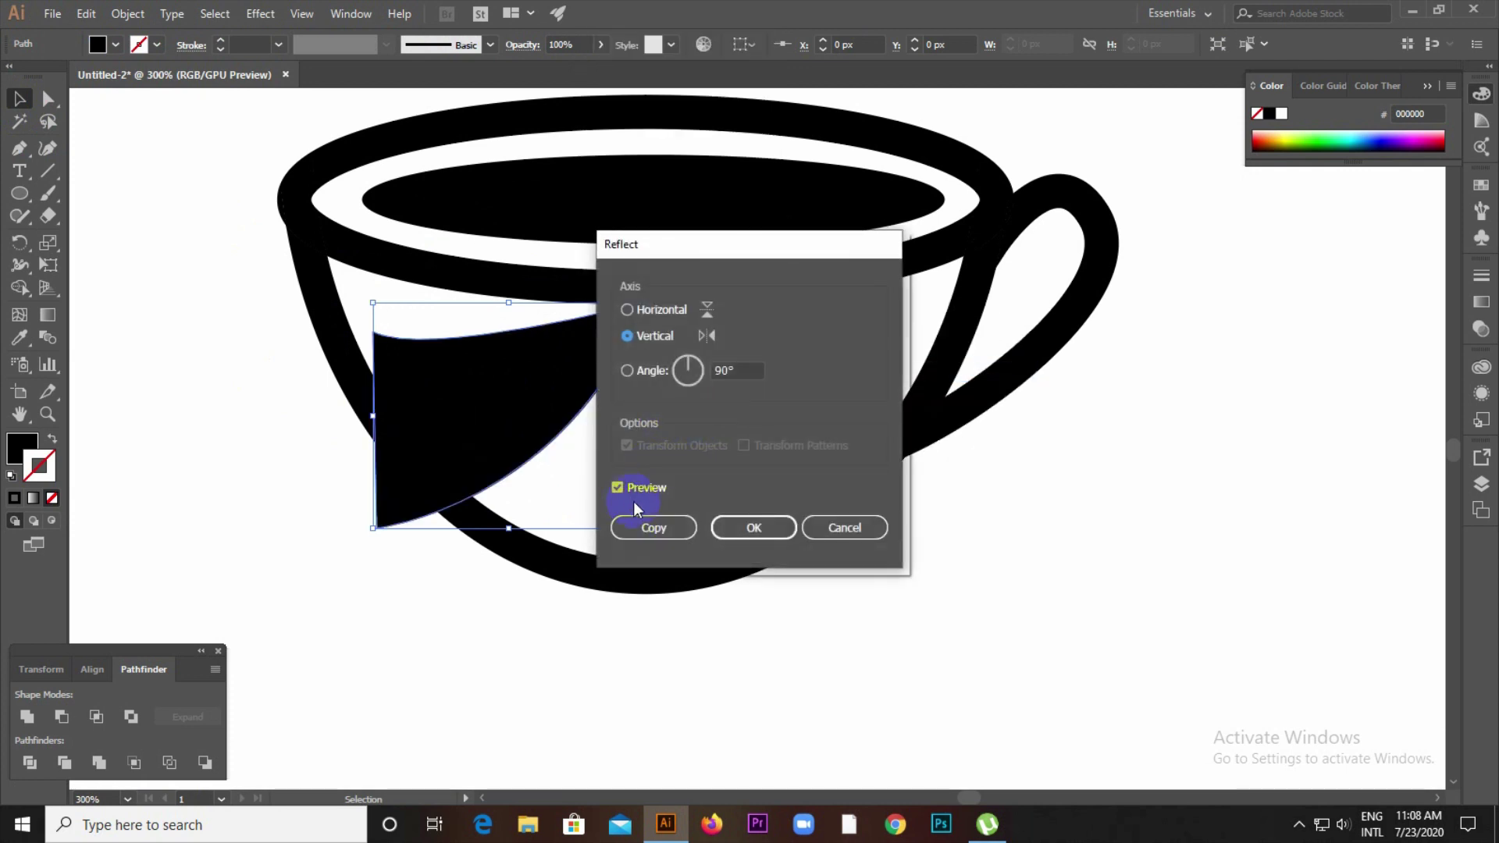
{"action": "left_click", "coordinate": [654, 528]}
{"action": "left_click_drag", "start_coordinate": [619, 495], "coordinate": [776, 429]}
{"action": "left_click", "coordinate": [816, 693]}
- Nudge the mirrored shading half horizontally to meet the left half at the cup's centre
{"action": "scroll", "coordinate": [687, 304], "scroll_direction": "up", "scroll_amount": 5}
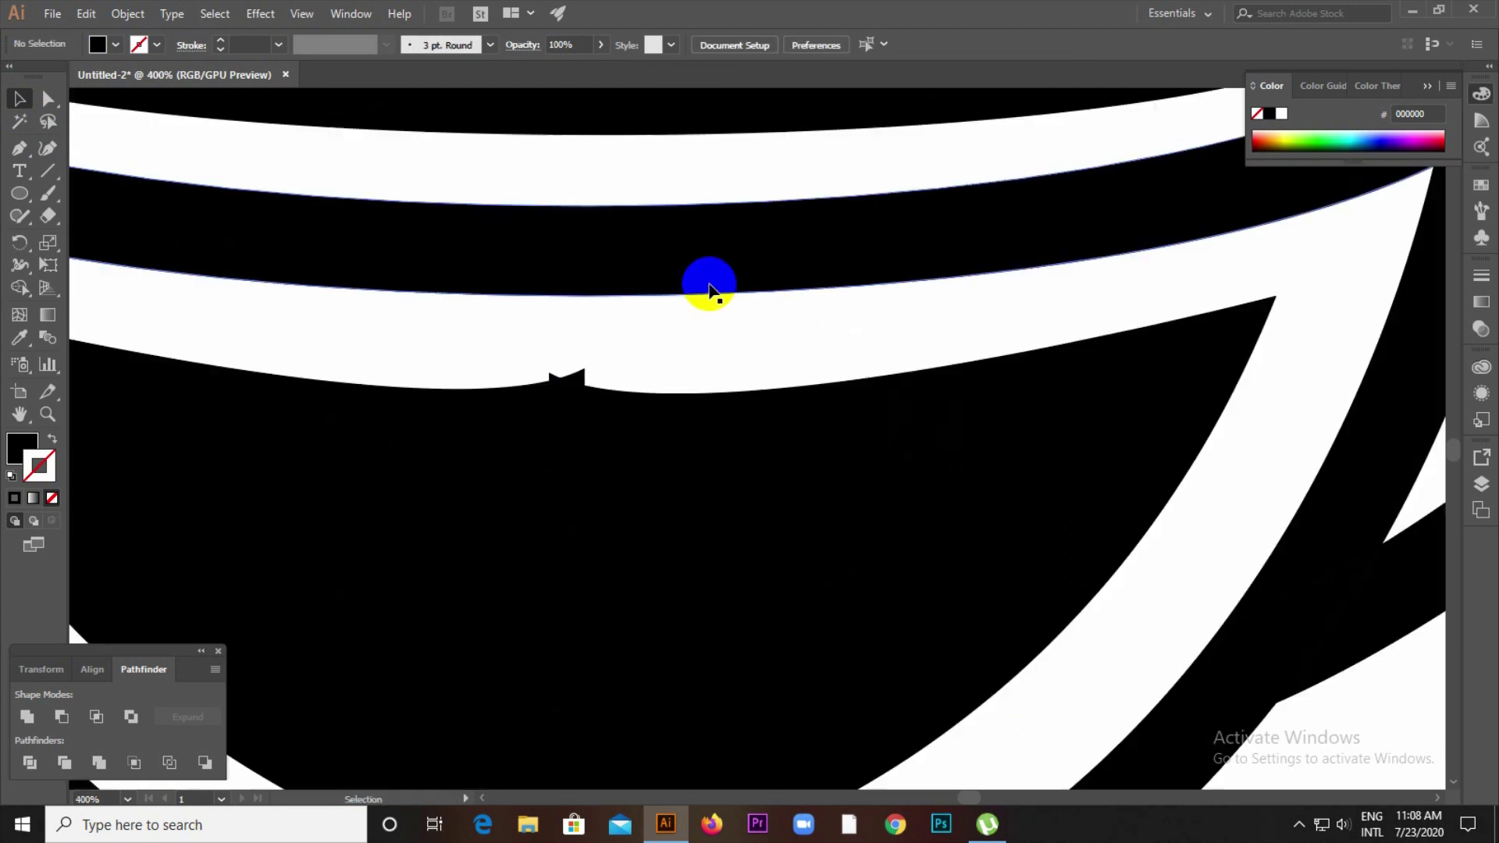
{"action": "left_click_drag", "start_coordinate": [585, 518], "coordinate": [630, 518]}
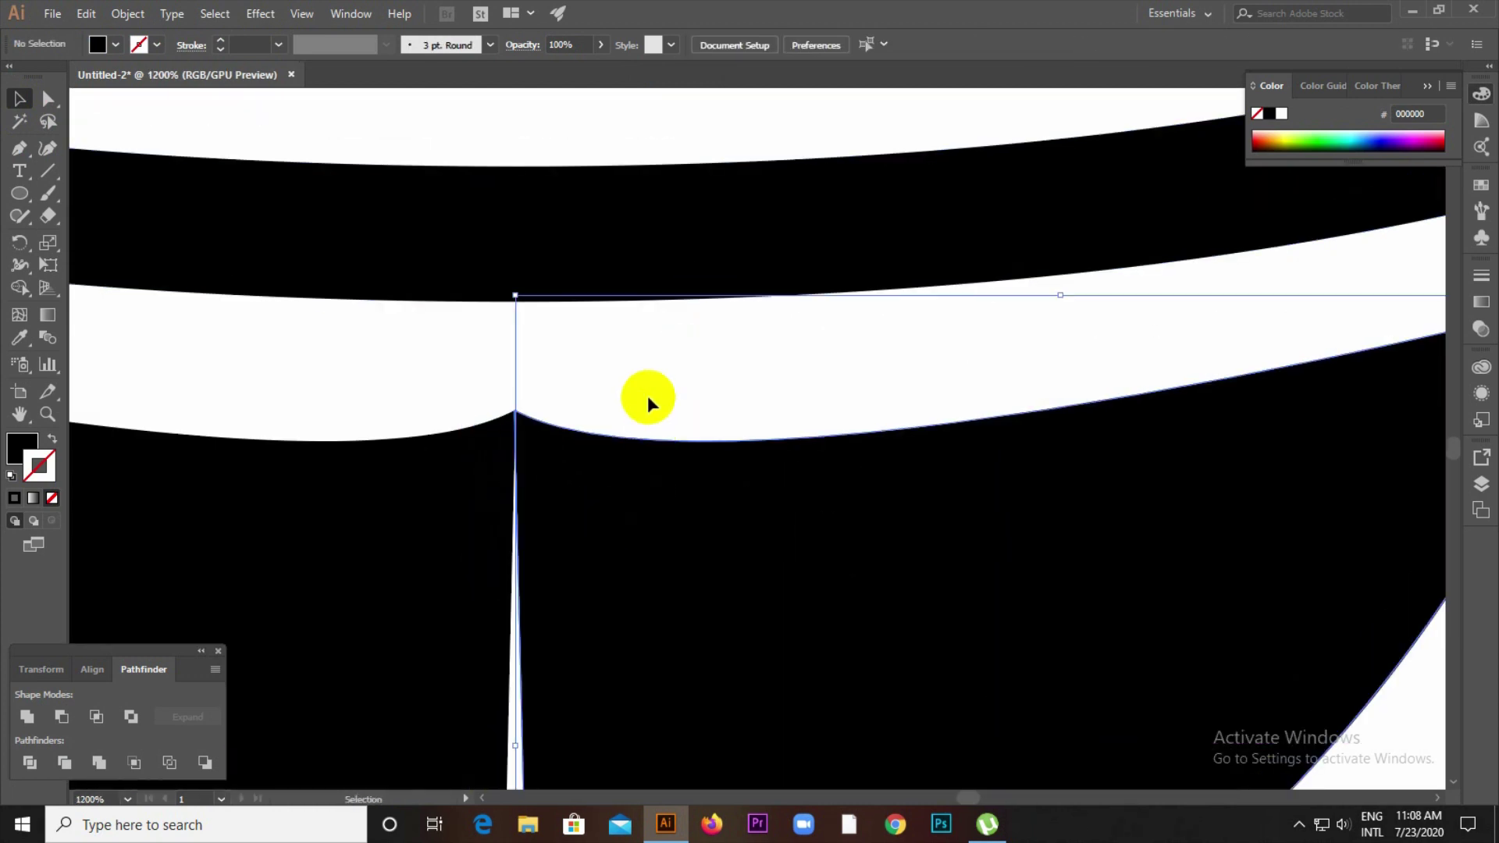
{"action": "left_click", "coordinate": [646, 398]}
{"action": "scroll", "coordinate": [638, 393], "scroll_direction": "down", "scroll_amount": 5}
{"action": "left_click_drag", "start_coordinate": [636, 575], "coordinate": [625, 571]}
{"action": "left_click", "coordinate": [799, 676]}
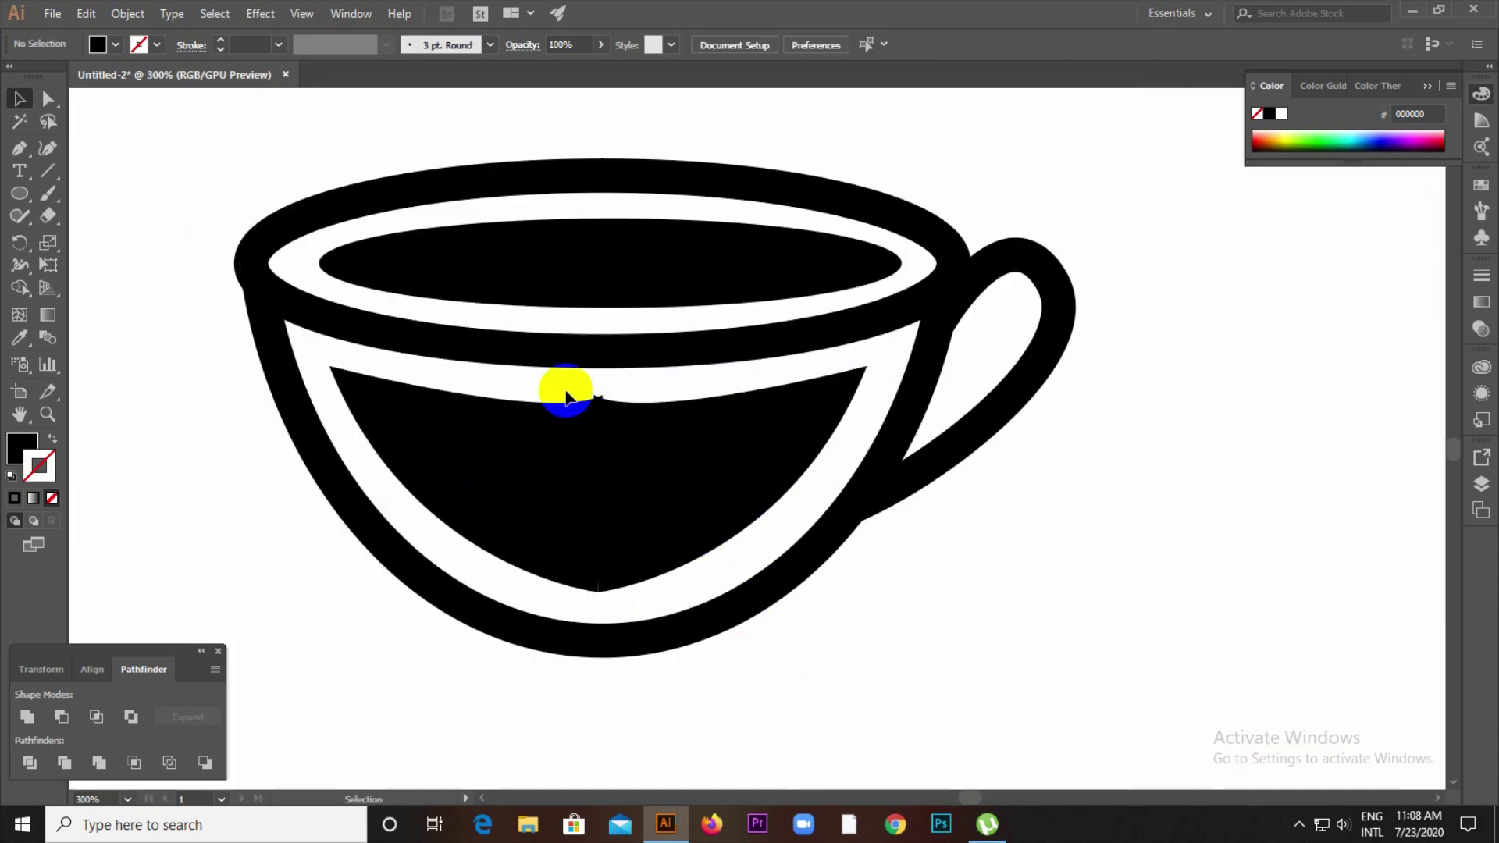
- Delete both halves of the body shading
{"action": "left_click", "coordinate": [652, 509]}
{"action": "key", "text": "Delete"}
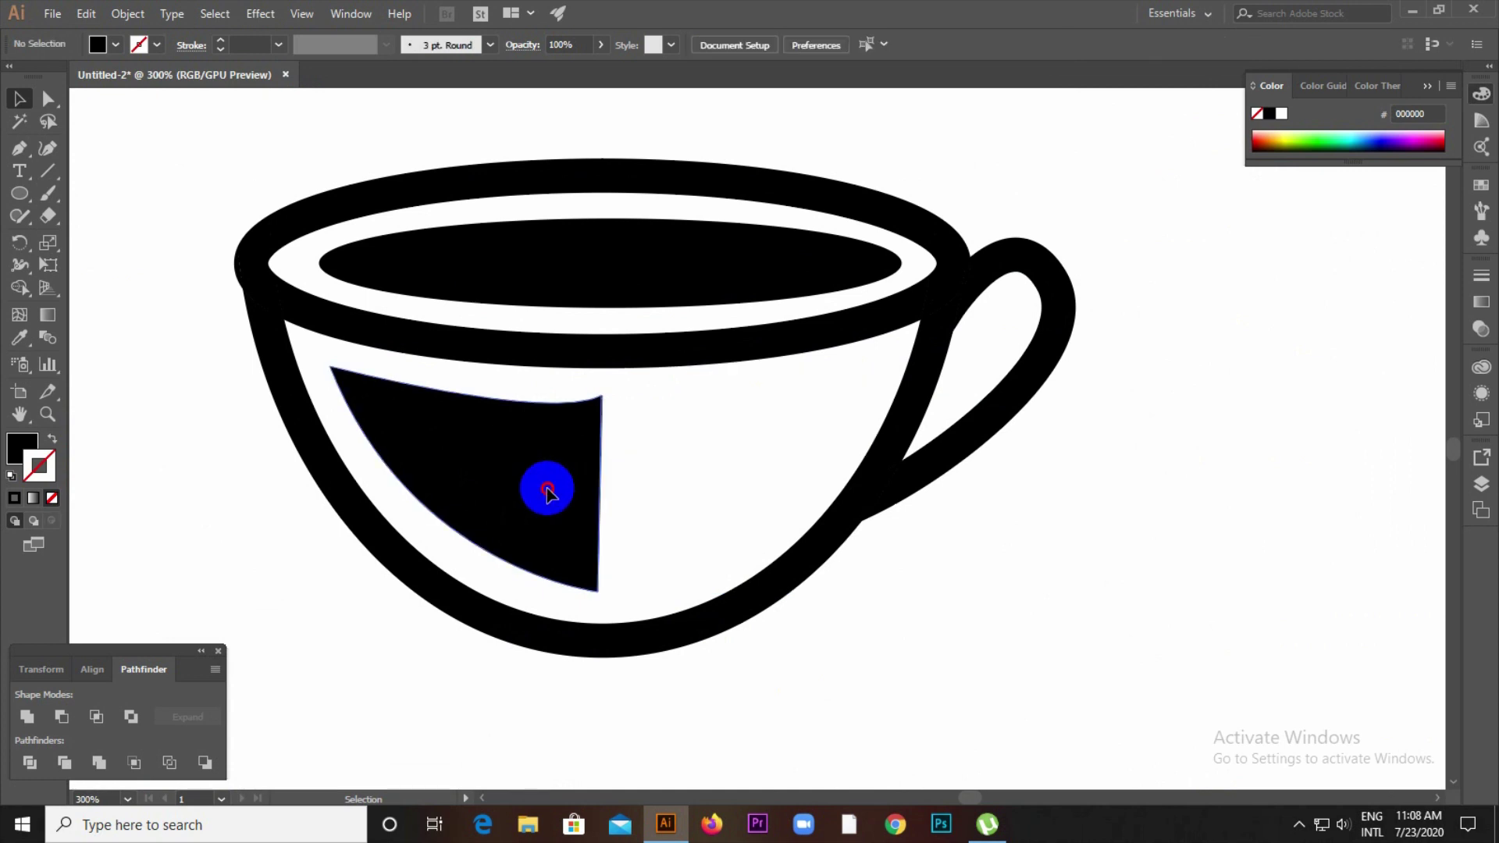
{"action": "left_click", "coordinate": [546, 493]}
{"action": "key", "text": "Delete"}
- Start a Pen path below the rim's left end, try adding points at the centre and right side, and undo those points
{"action": "left_click", "coordinate": [45, 148]}
{"action": "left_click", "coordinate": [311, 367]}
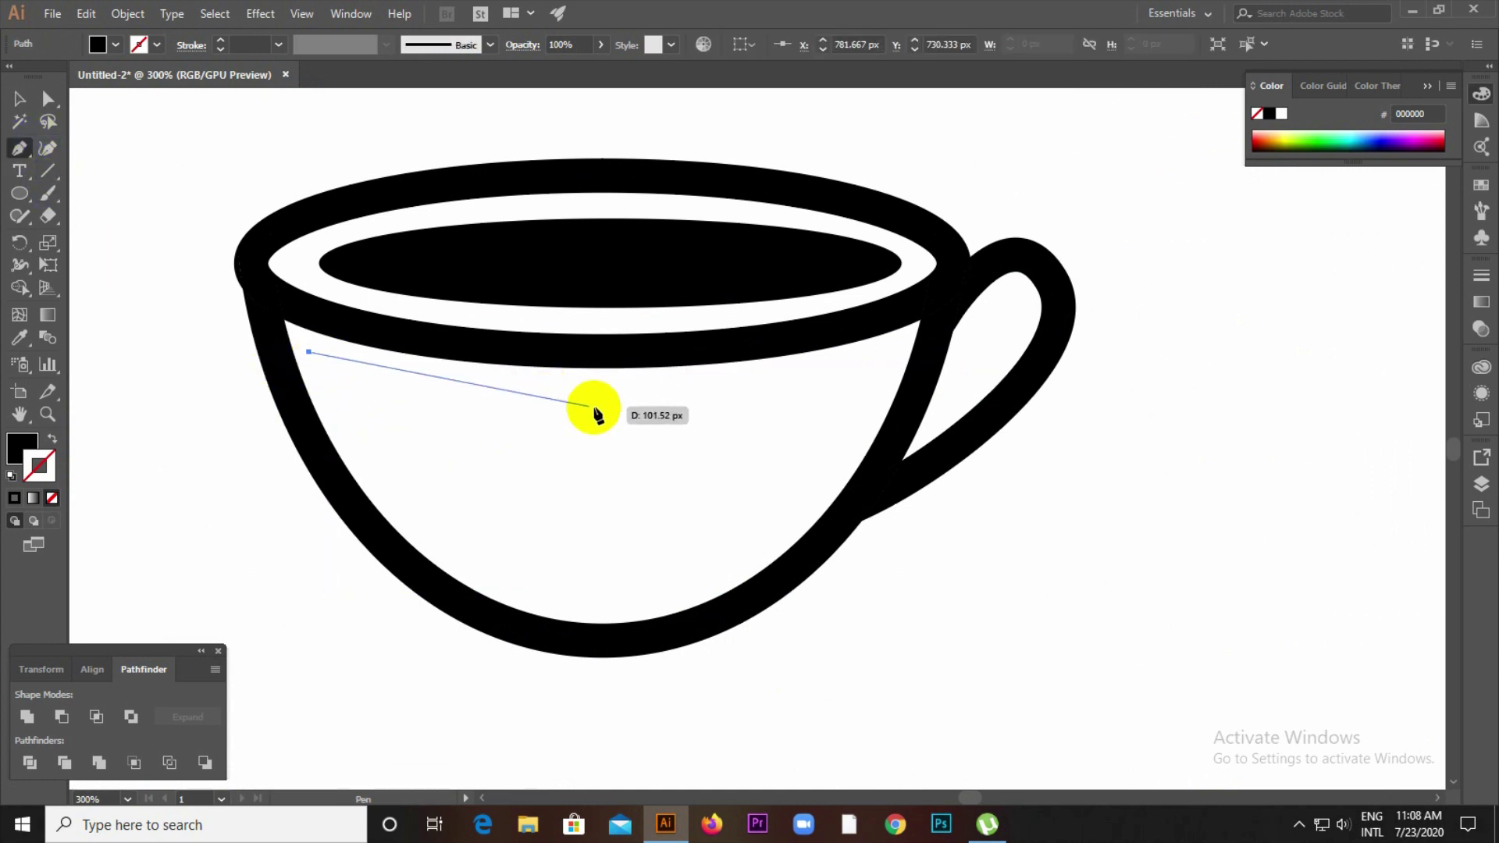
{"action": "left_click_drag", "start_coordinate": [602, 409], "coordinate": [668, 397]}
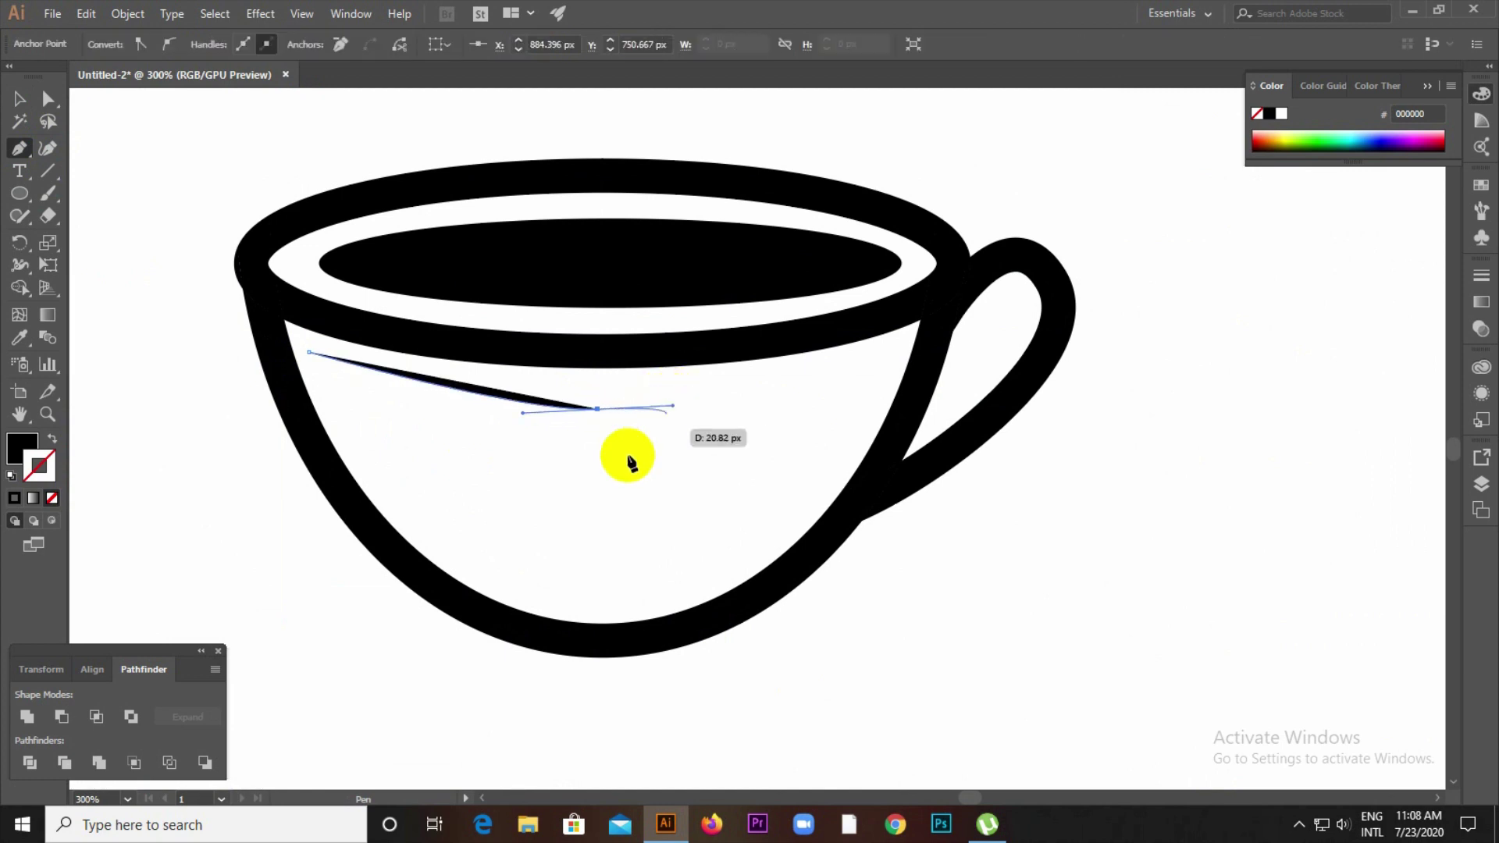
{"action": "left_click_drag", "start_coordinate": [841, 347], "coordinate": [847, 355]}
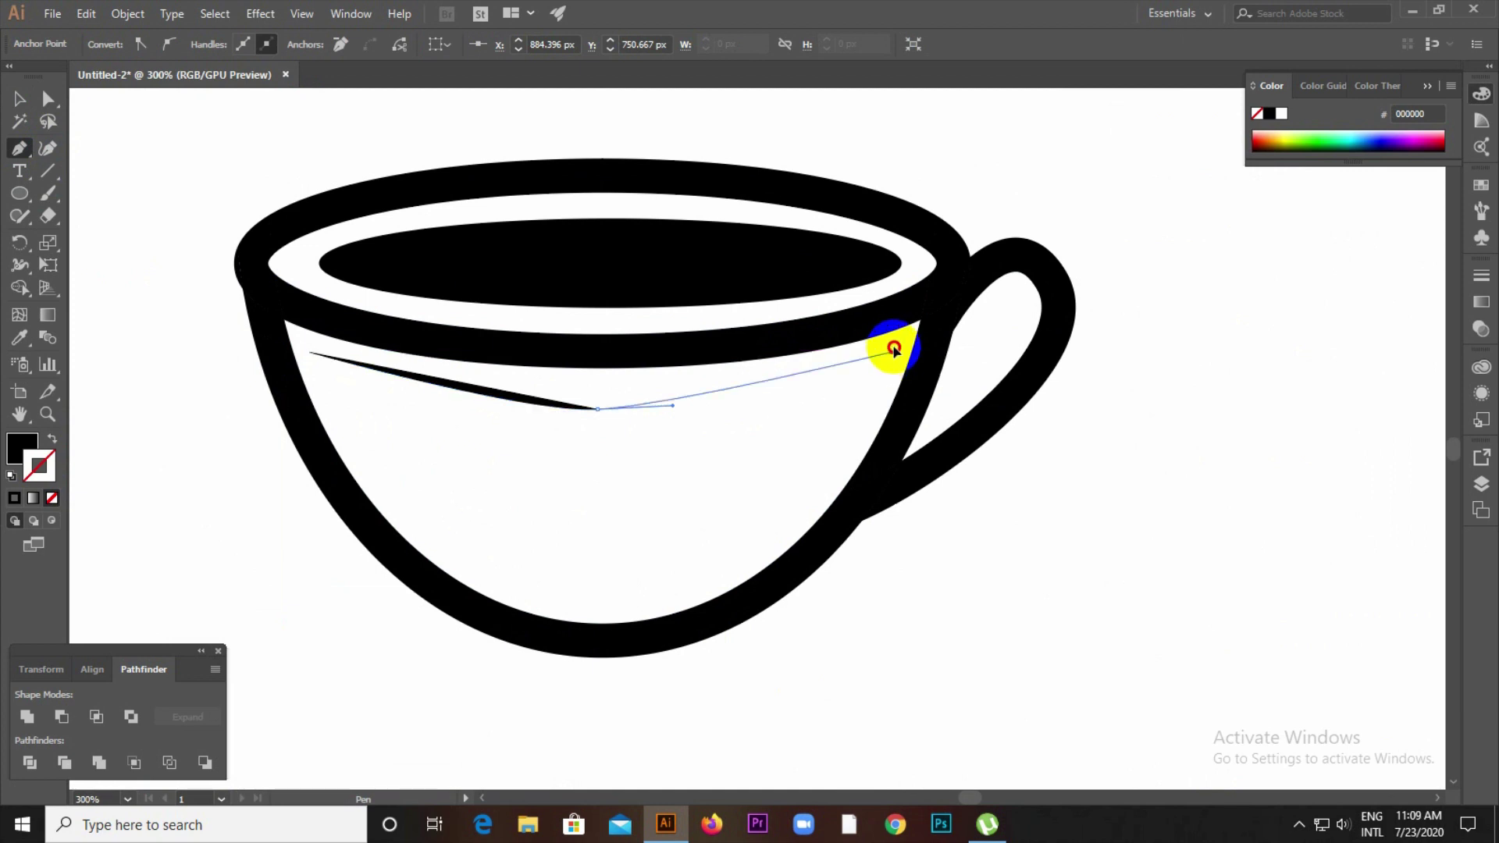
{"action": "left_click_drag", "start_coordinate": [894, 349], "coordinate": [967, 315]}
{"action": "key", "text": "ctrl+z"}
{"action": "key", "text": "ctrl+z"}
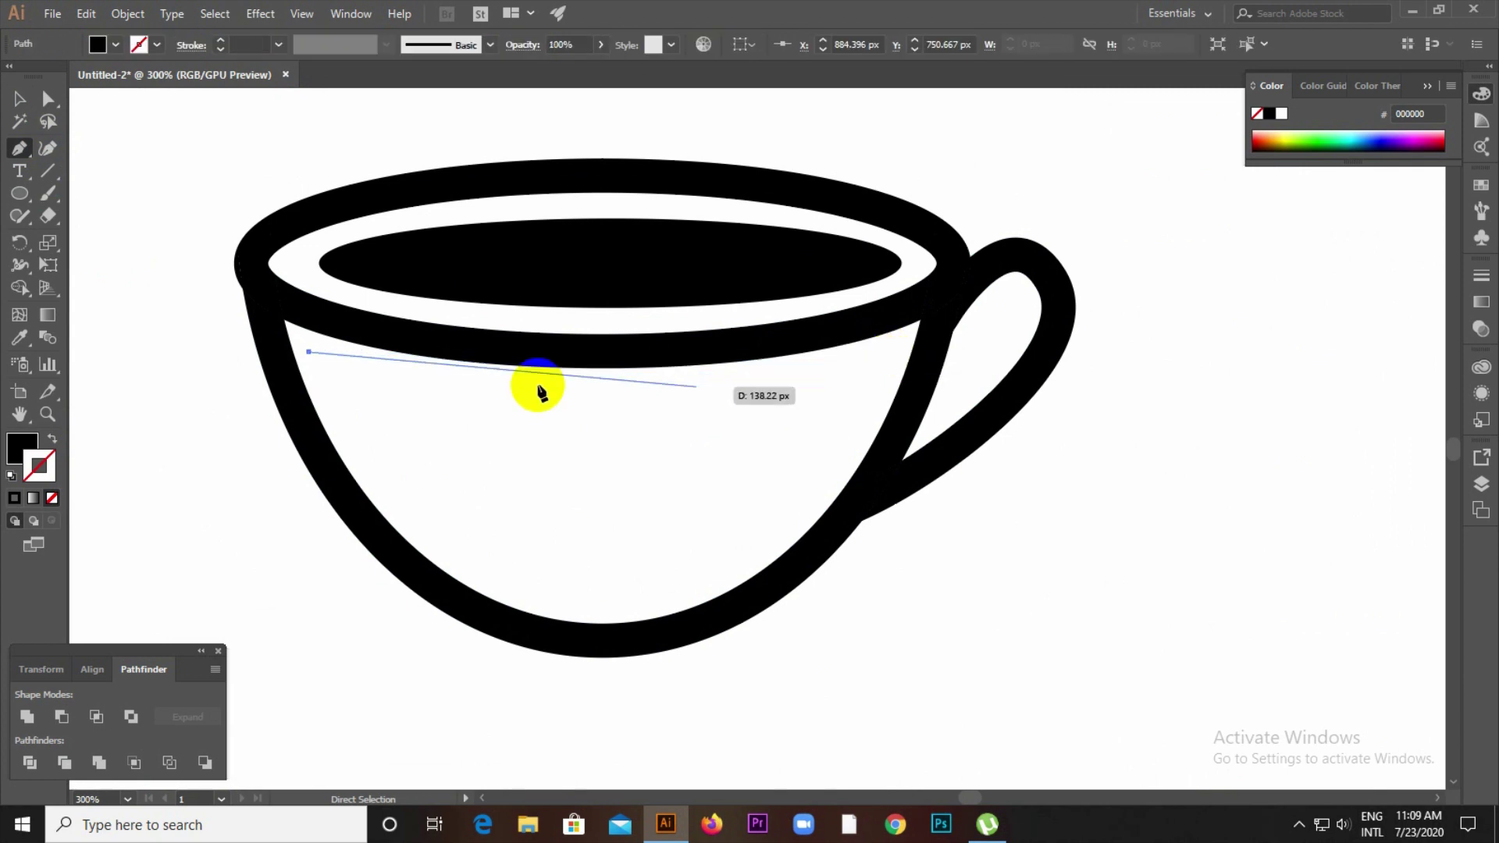
- Curve the Pen path under the rim to the right side and close it along the cup's bottom, about 204 × 99 px
{"action": "left_click_drag", "start_coordinate": [883, 360], "coordinate": [1164, 266]}
{"action": "left_click", "coordinate": [883, 358]}
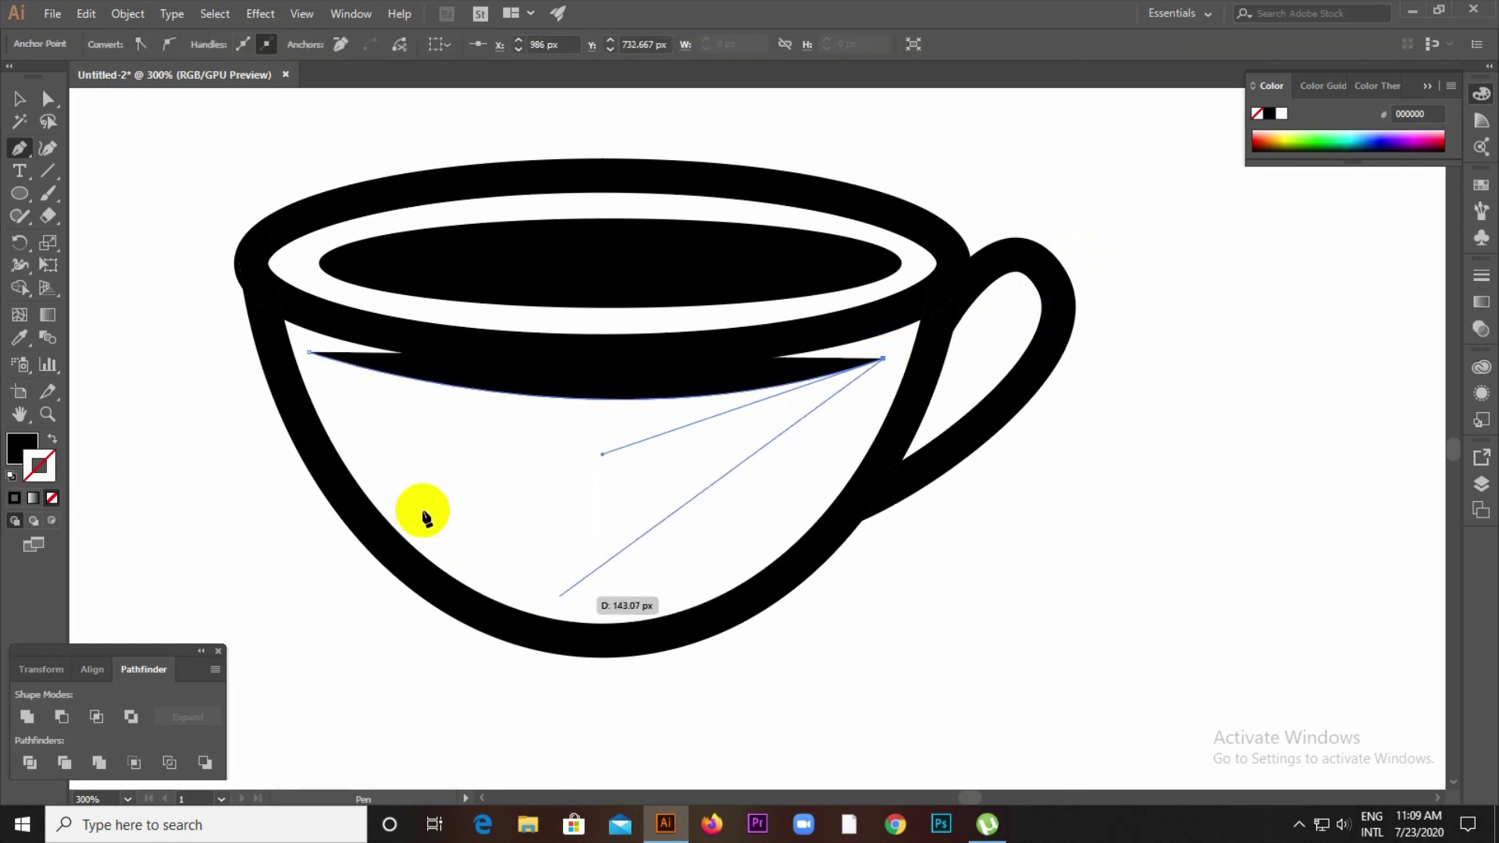
{"action": "left_click_drag", "start_coordinate": [310, 353], "coordinate": [91, 143]}
{"action": "left_click", "coordinate": [25, 93]}
- Reduce the body shading's height from its bottom edge to about 90 px, leaving a white gap above the cup's base
{"action": "scroll", "coordinate": [445, 284], "scroll_direction": "down", "scroll_amount": 3}
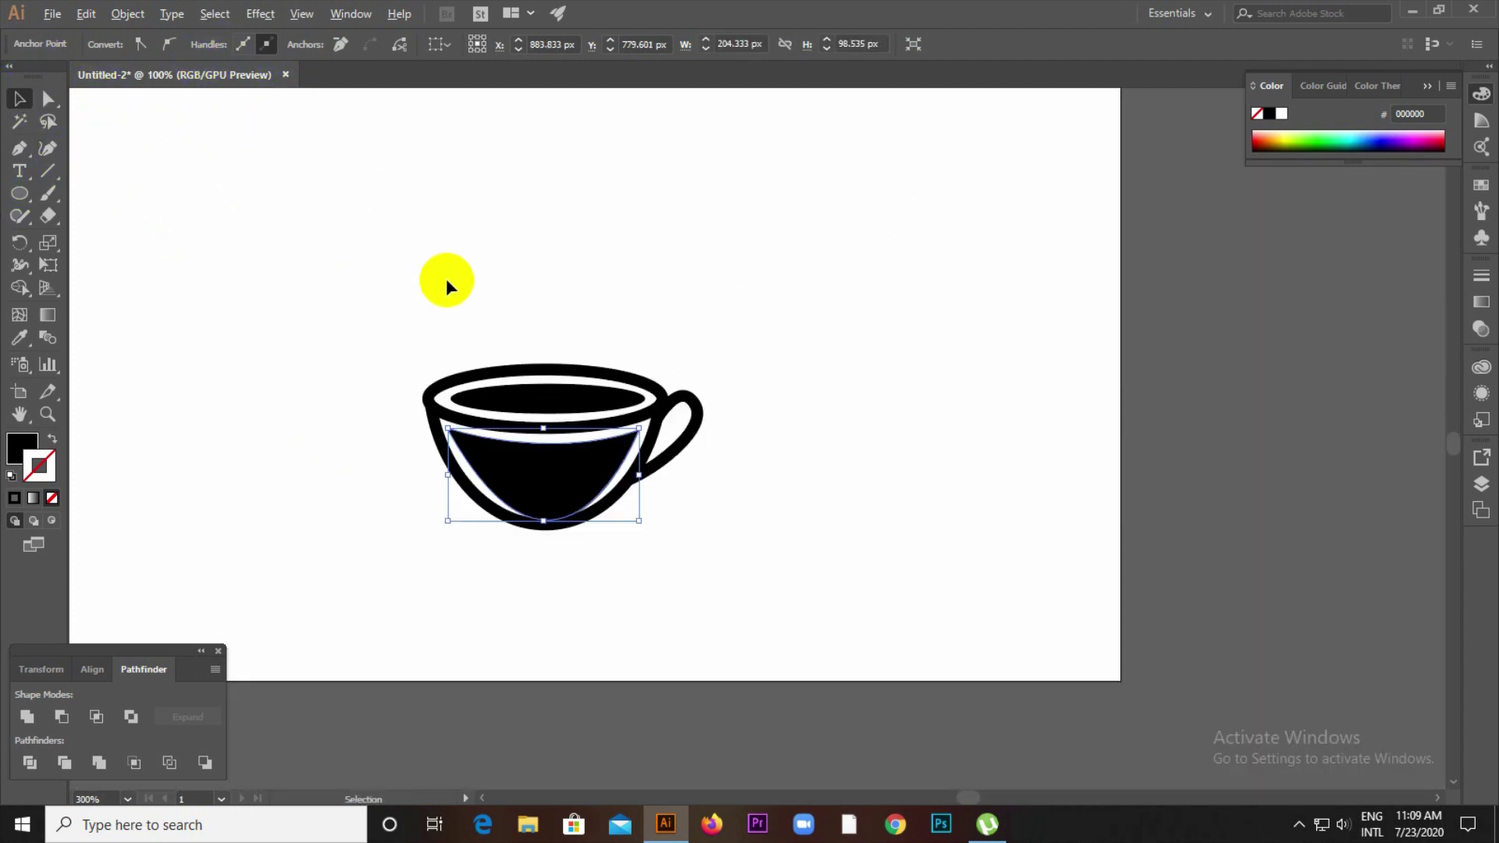
{"action": "scroll", "coordinate": [535, 492], "scroll_direction": "up", "scroll_amount": 2}
{"action": "scroll", "coordinate": [535, 492], "scroll_direction": "up", "scroll_amount": 1}
{"action": "left_click", "coordinate": [578, 592]}
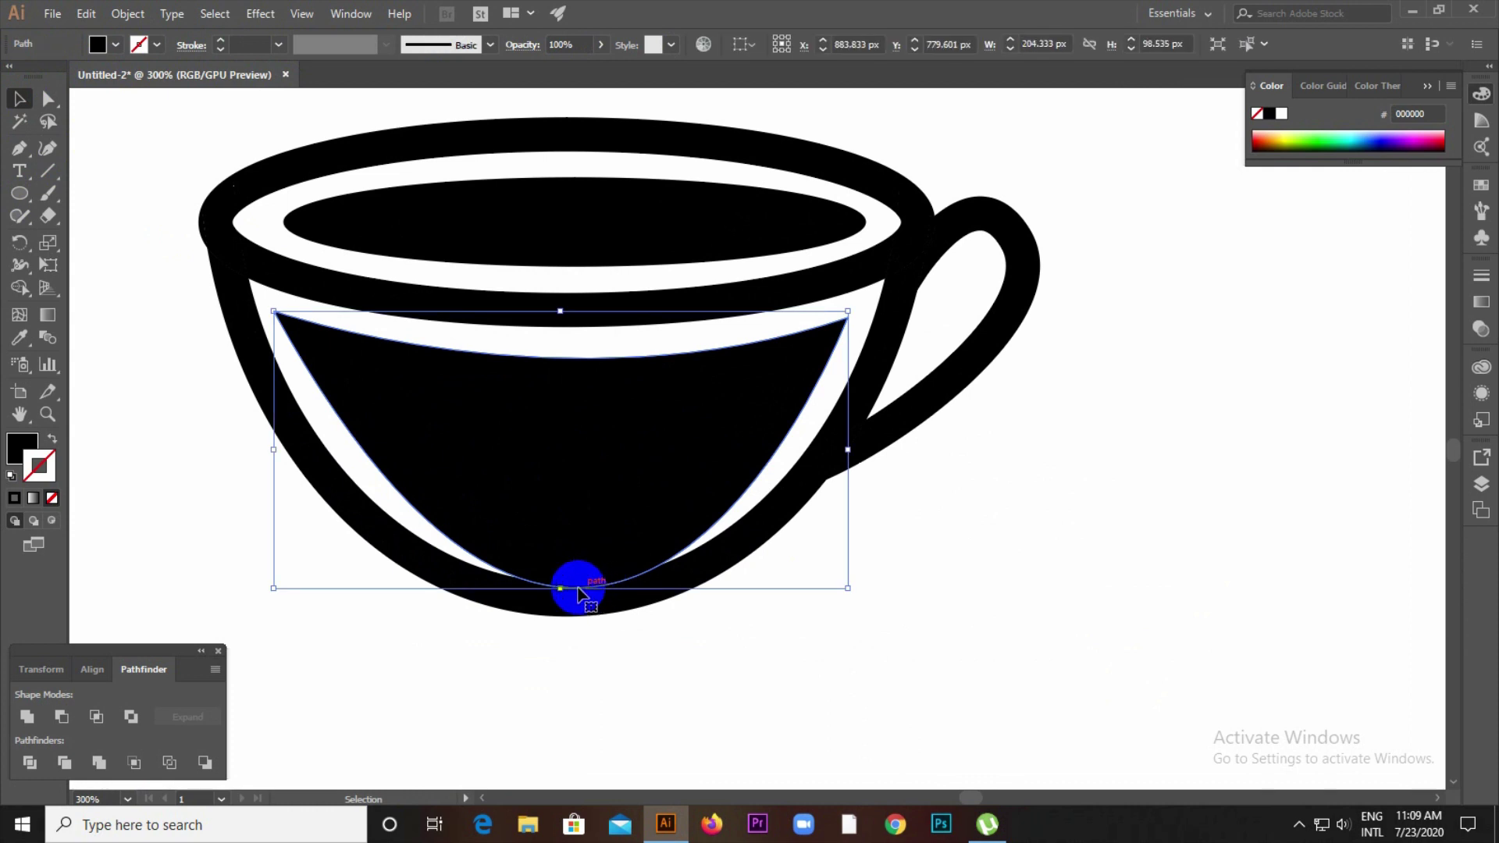
{"action": "left_click_drag", "start_coordinate": [563, 587], "coordinate": [562, 564]}
{"action": "left_click", "coordinate": [625, 672]}
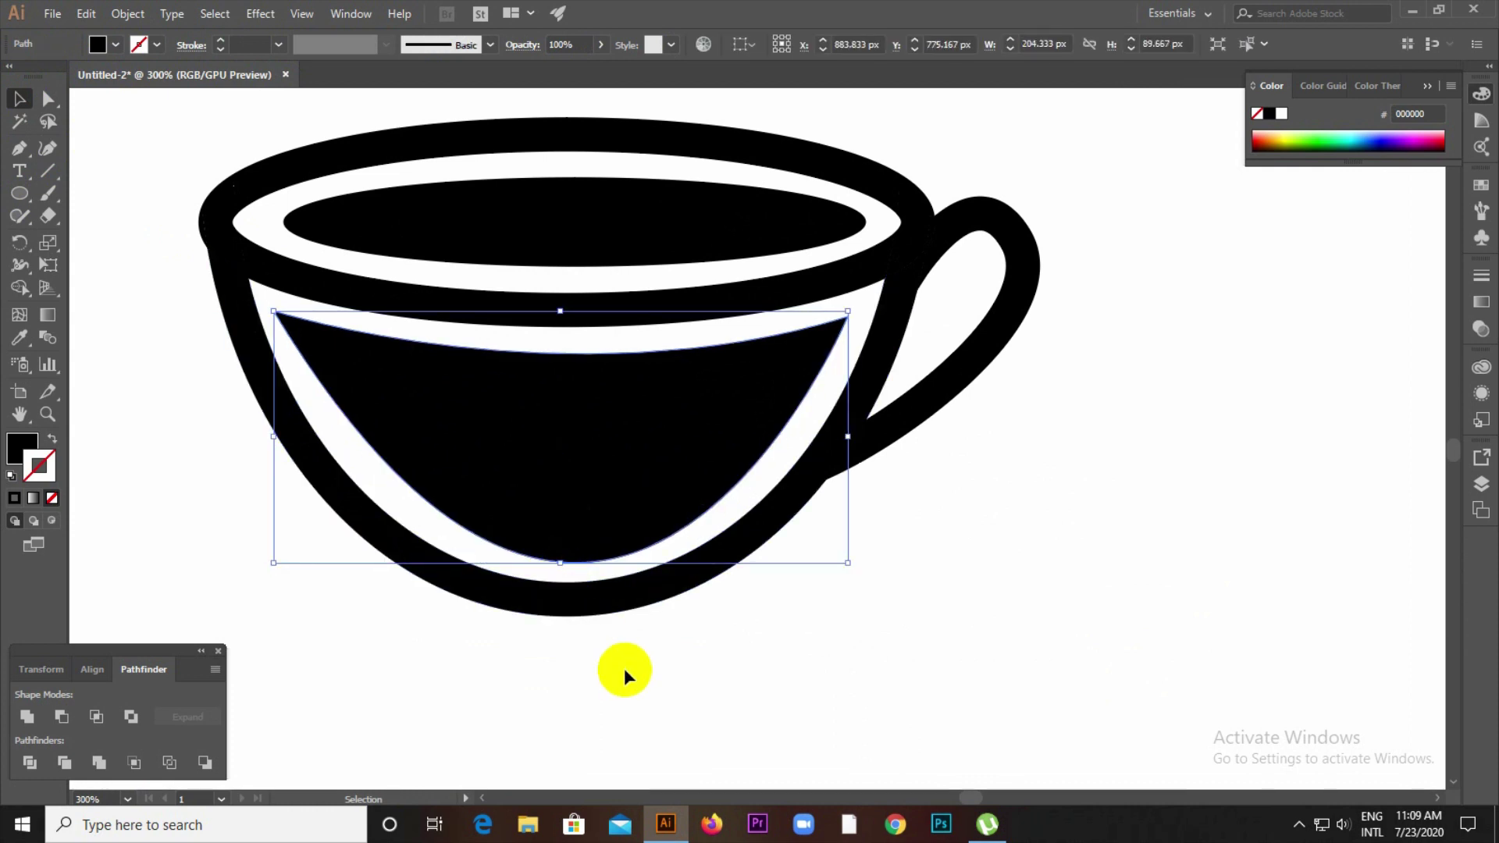
- Reshape the shading's lower curve by moving the upper-left anchor's long handle inward toward the cup's left side
{"action": "left_click", "coordinate": [480, 469]}
{"action": "key", "text": "a"}
{"action": "left_click", "coordinate": [272, 315]}
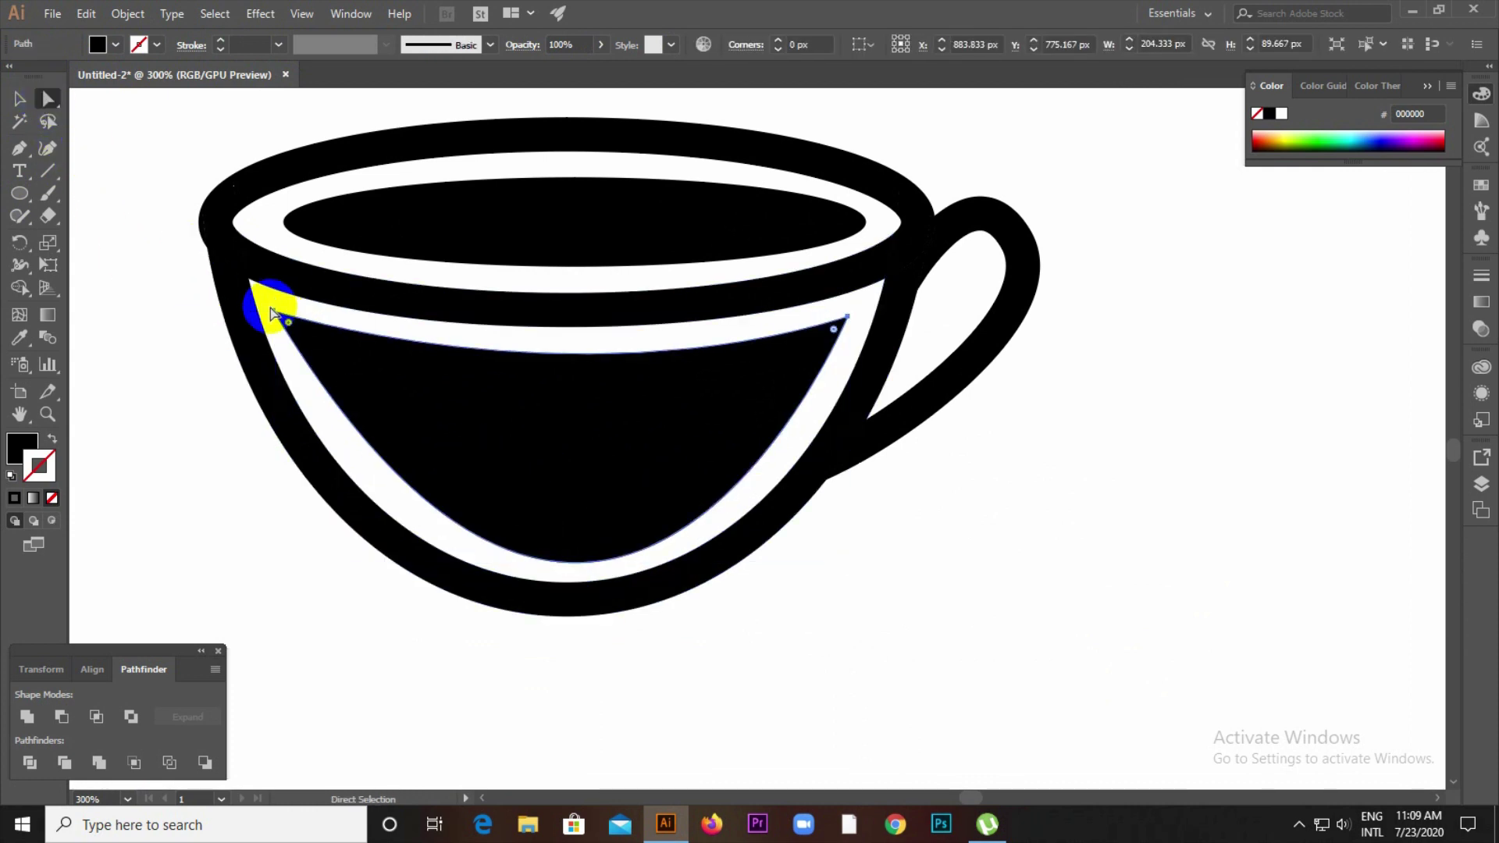
{"action": "left_click", "coordinate": [272, 313]}
{"action": "scroll", "coordinate": [407, 312], "scroll_direction": "down", "scroll_amount": 1}
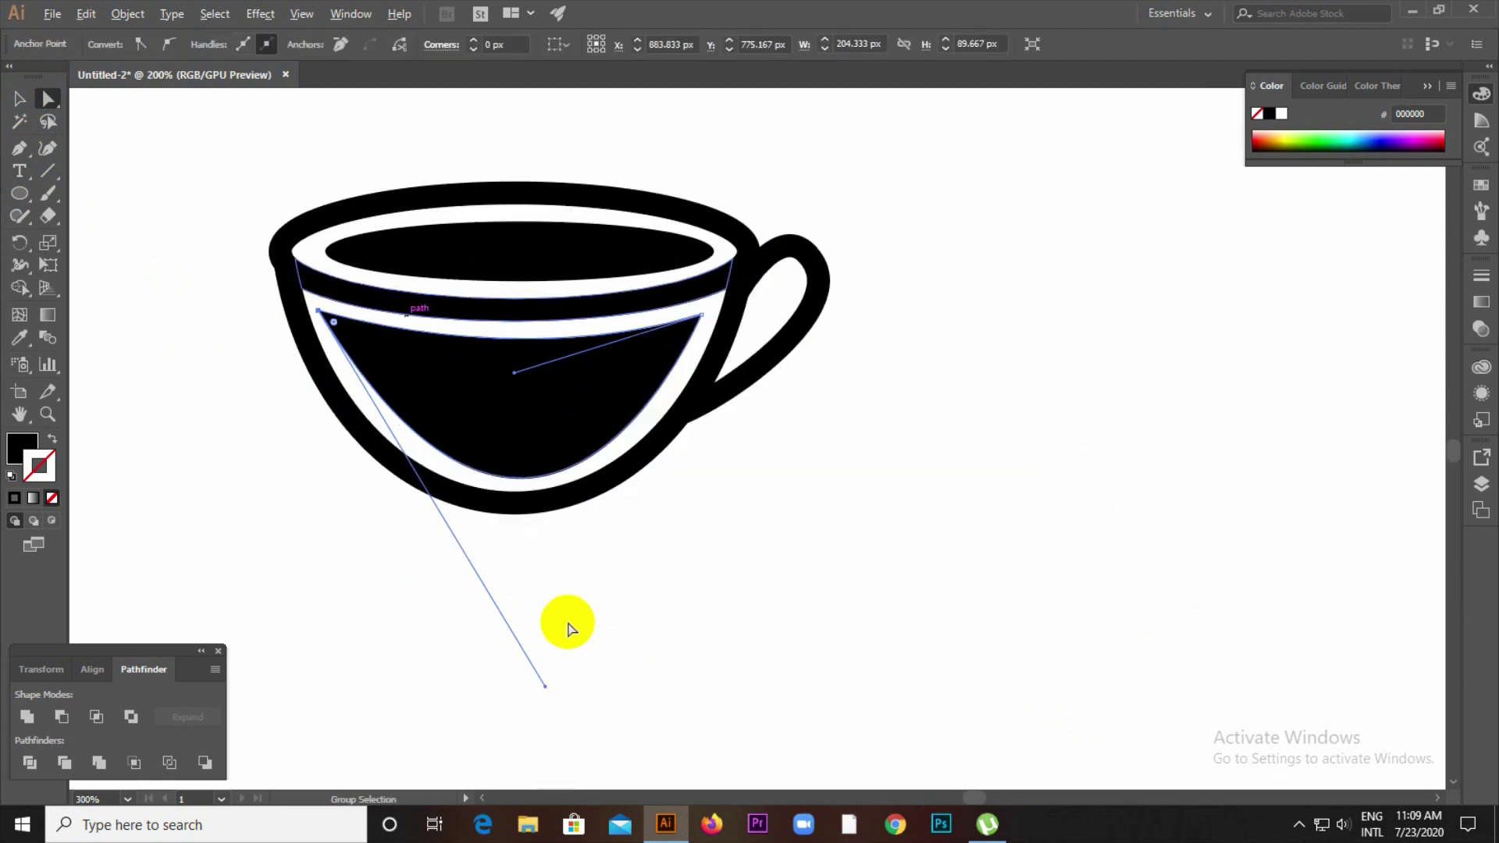
{"action": "left_click_drag", "start_coordinate": [545, 688], "coordinate": [482, 669]}
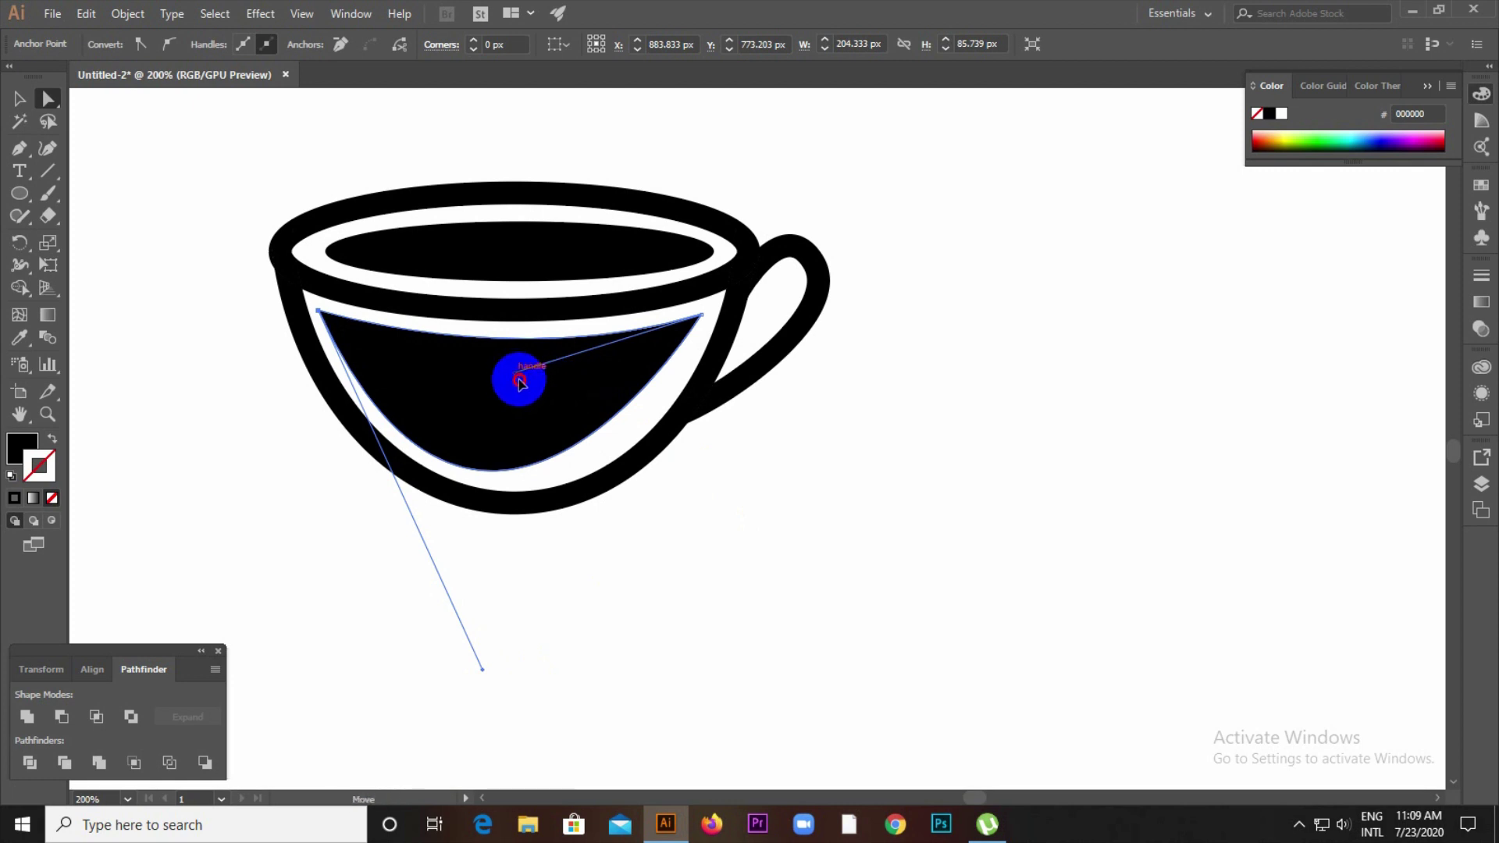
- Try to reshape the shading's upper edge with the right anchor's handle and undo each change
{"action": "left_click_drag", "start_coordinate": [518, 379], "coordinate": [530, 390]}
{"action": "key", "text": "ctrl+z"}
{"action": "scroll", "coordinate": [515, 382], "scroll_direction": "up", "scroll_amount": 3}
{"action": "left_click_drag", "start_coordinate": [507, 358], "coordinate": [636, 389]}
{"action": "key", "text": "ctrl+z"}
{"action": "scroll", "coordinate": [655, 405], "scroll_direction": "down", "scroll_amount": 2}
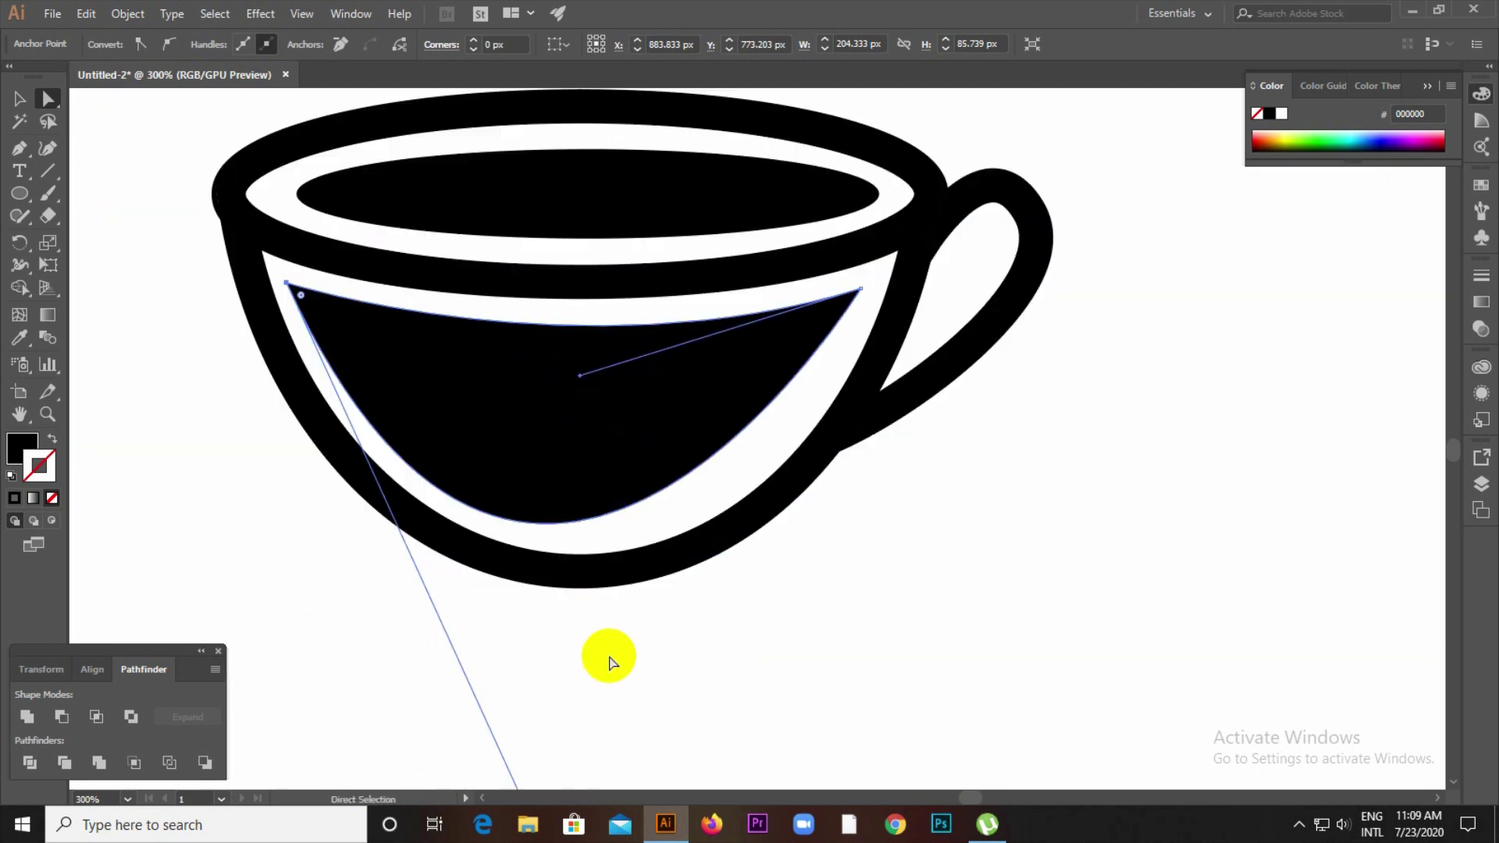
- Adjust the left anchor's long handle slightly right to even out the lower curve, making the shading about 88 px high
{"action": "scroll", "coordinate": [552, 468], "scroll_direction": "down", "scroll_amount": 1}
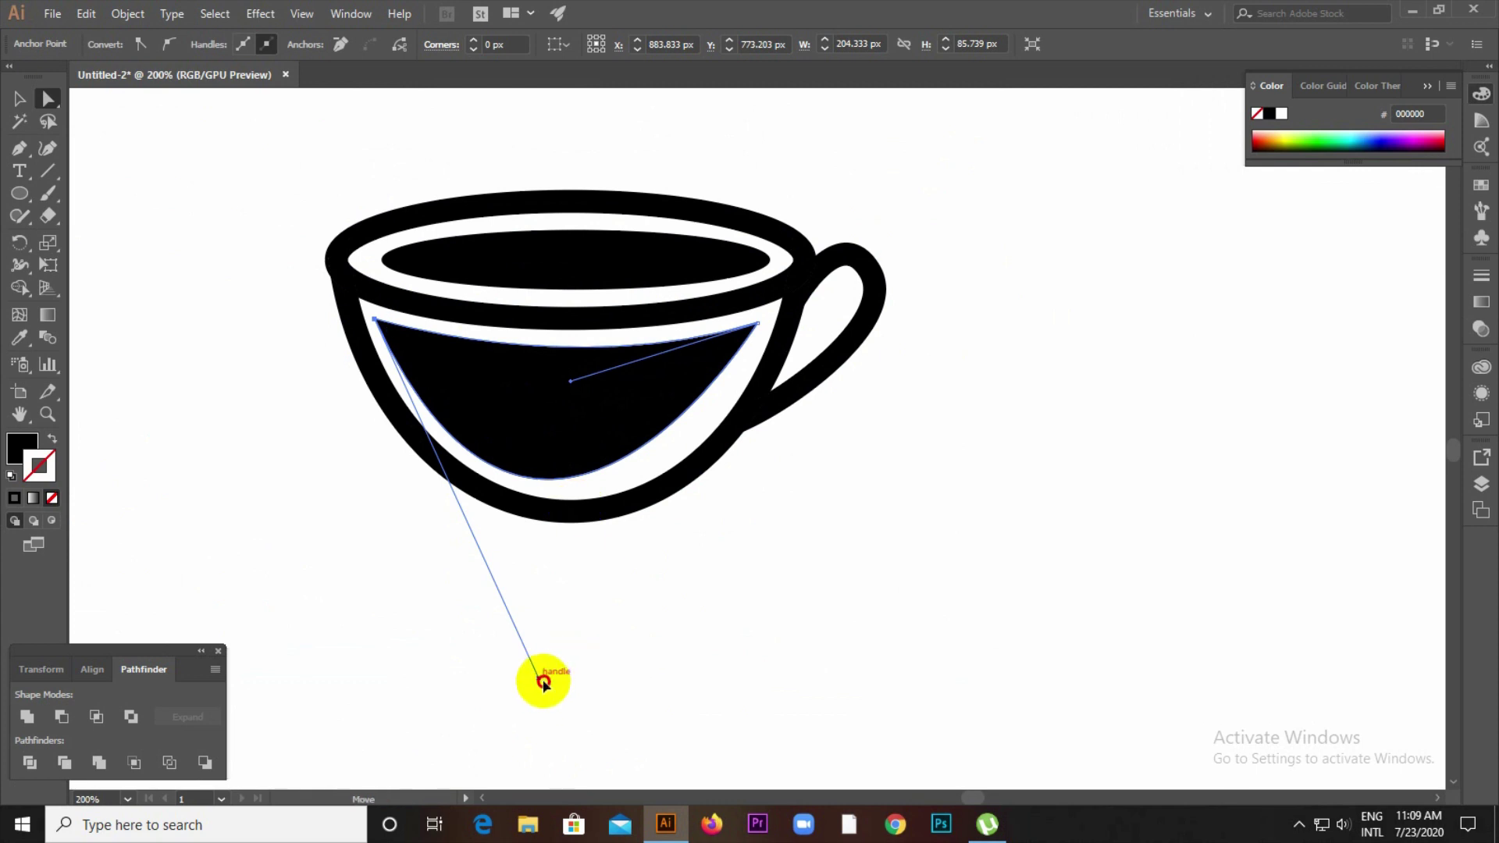
{"action": "left_click_drag", "start_coordinate": [544, 682], "coordinate": [566, 685]}
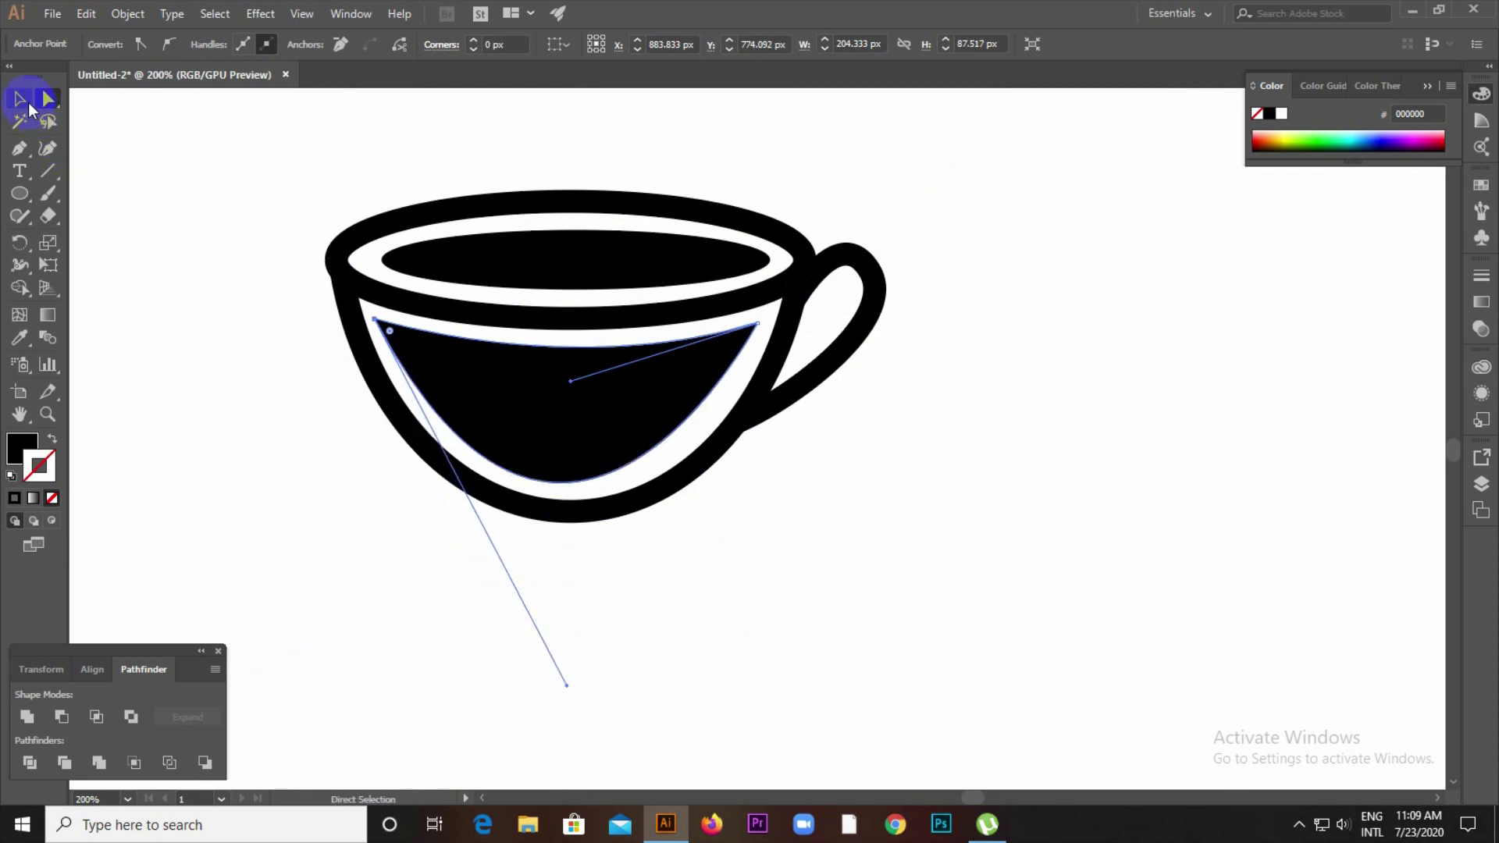
{"action": "left_click", "coordinate": [19, 98]}
{"action": "left_click", "coordinate": [163, 313]}
- Enlarge the body shading from its lower-right corner to about 209 × 90 px
{"action": "left_click", "coordinate": [569, 432]}
{"action": "left_click", "coordinate": [660, 447]}
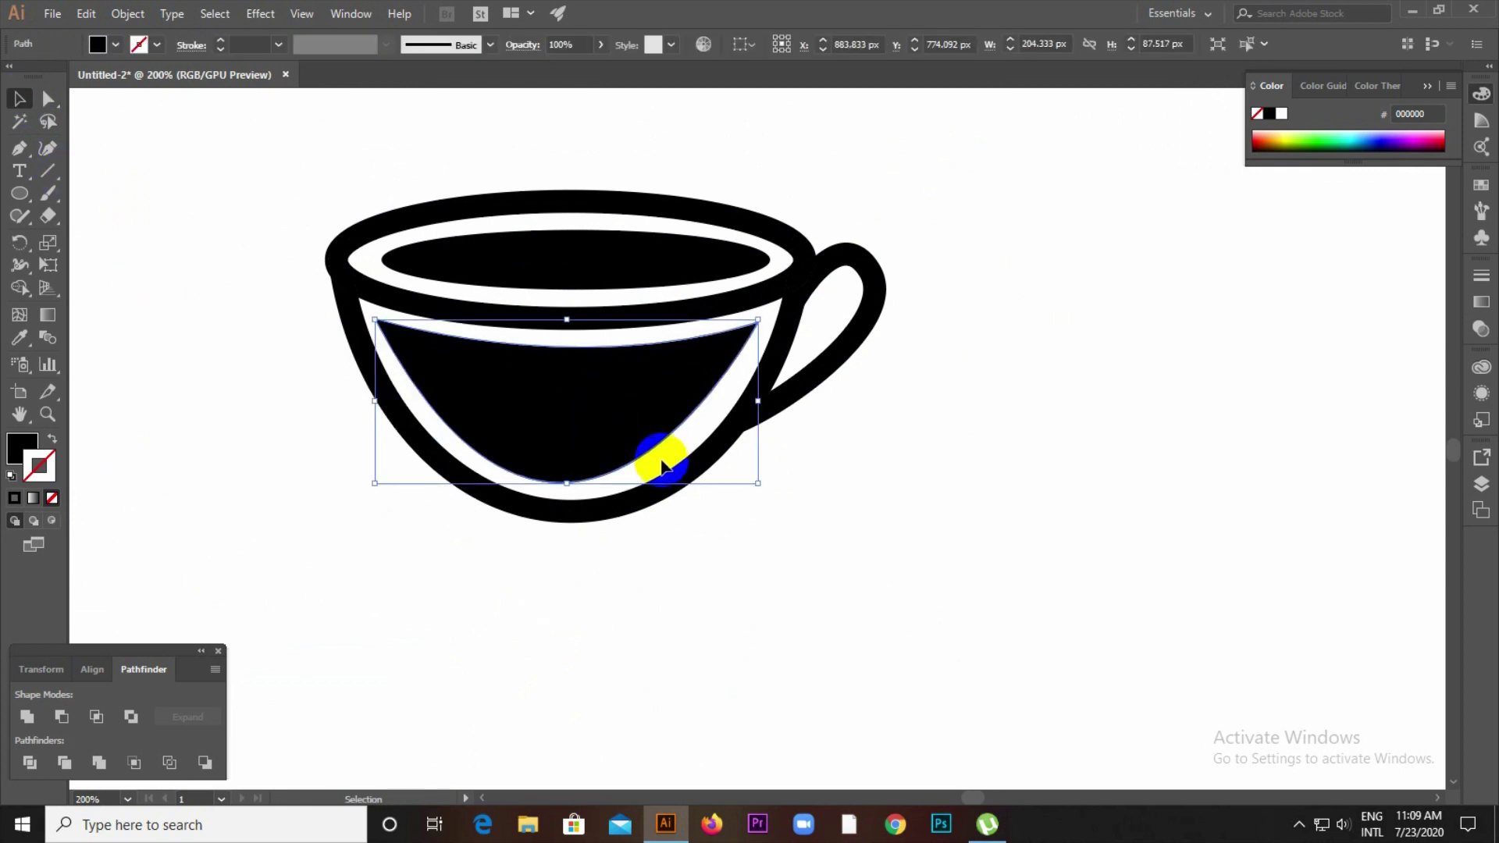
{"action": "scroll", "coordinate": [661, 463], "scroll_direction": "up", "scroll_amount": 2}
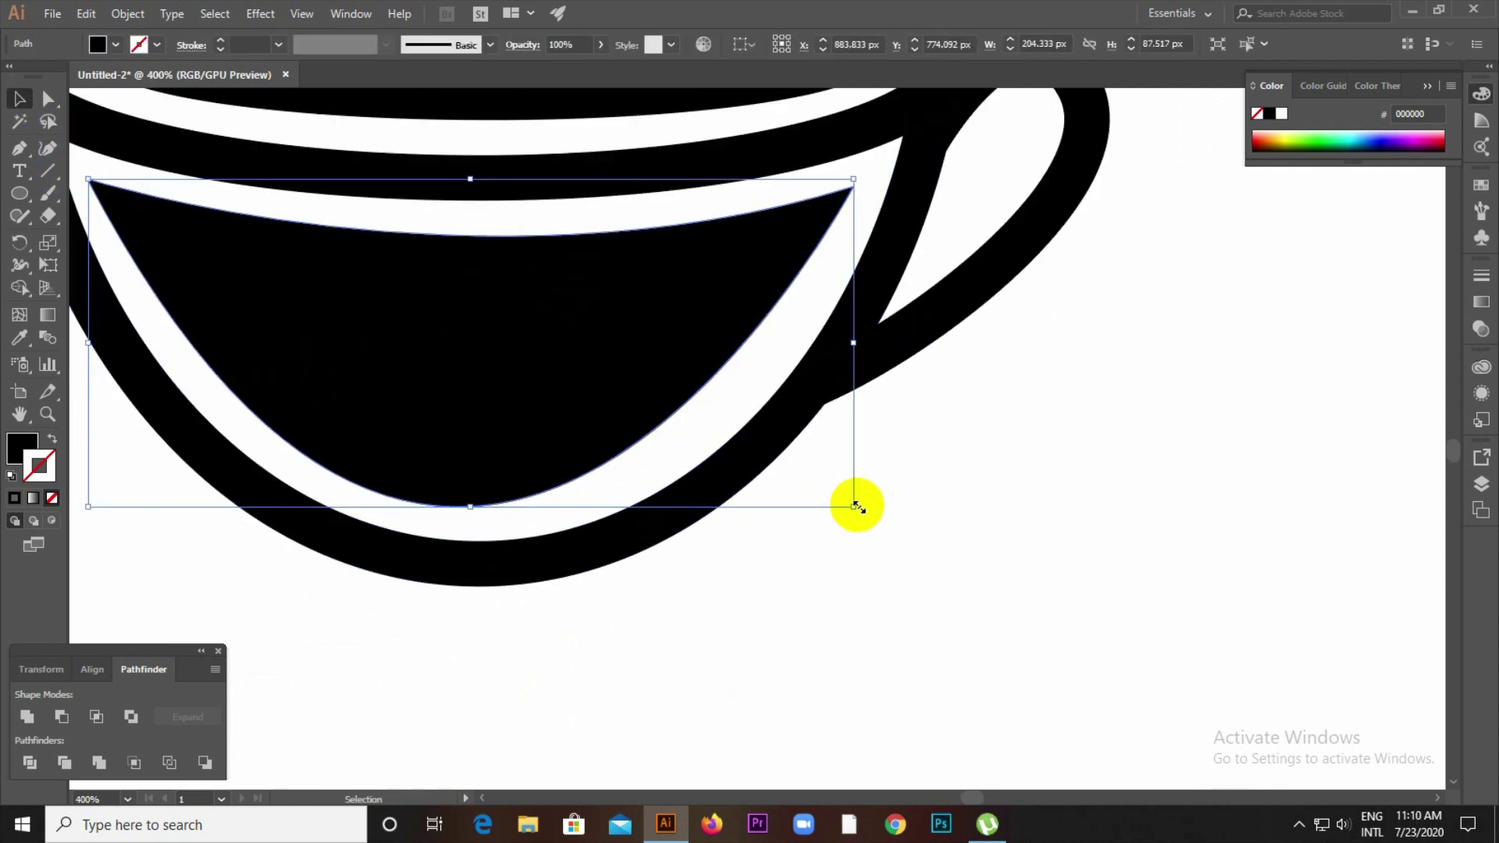
{"action": "left_click_drag", "start_coordinate": [857, 506], "coordinate": [873, 516]}
{"action": "left_click", "coordinate": [904, 417]}
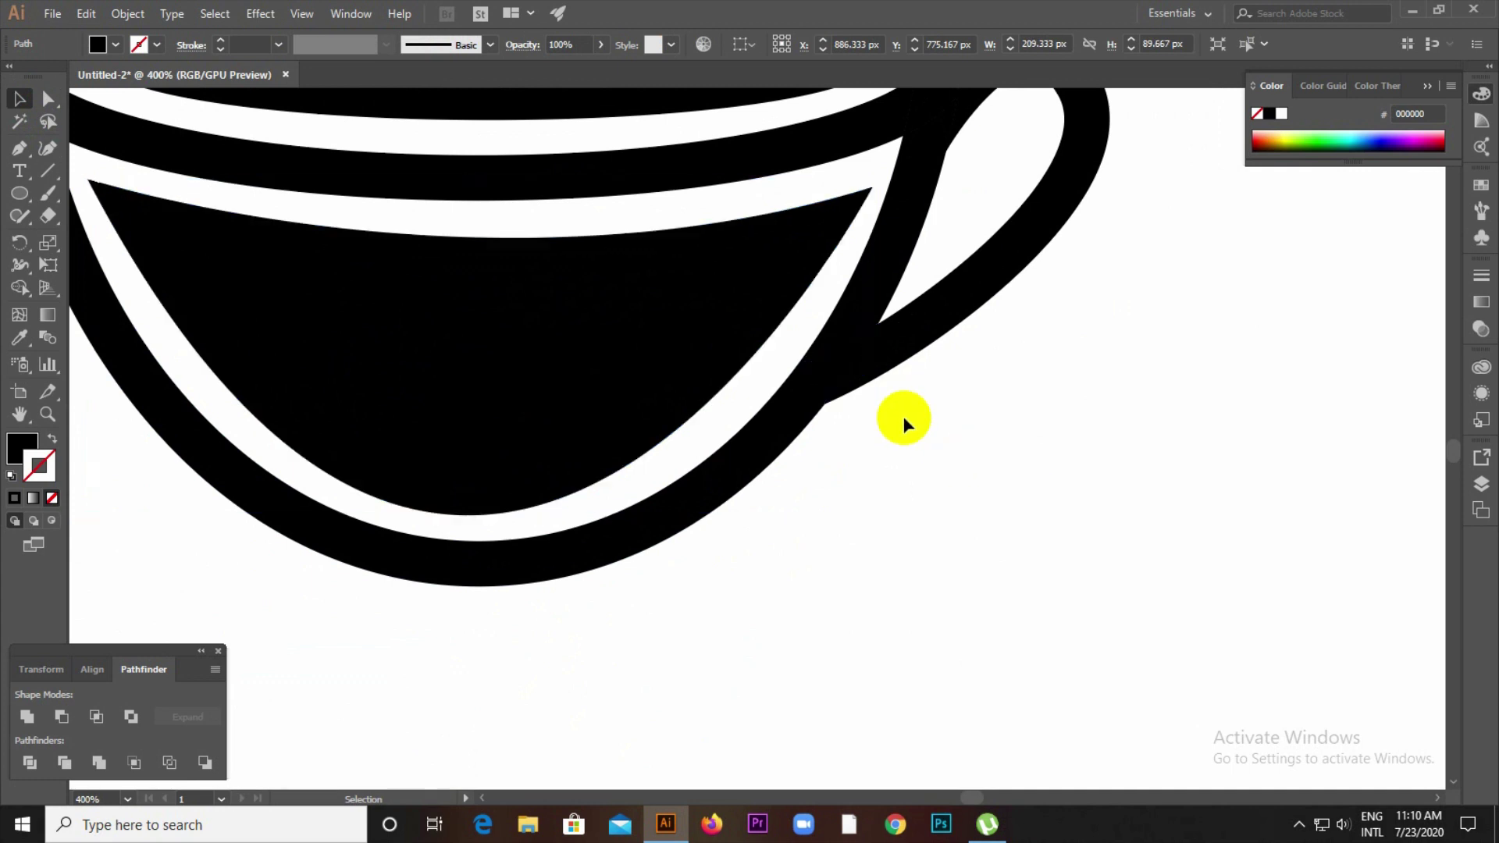
- Move the shading's upper-right anchor slightly left, narrowing the shape to about 207 px
{"action": "left_click", "coordinate": [150, 121]}
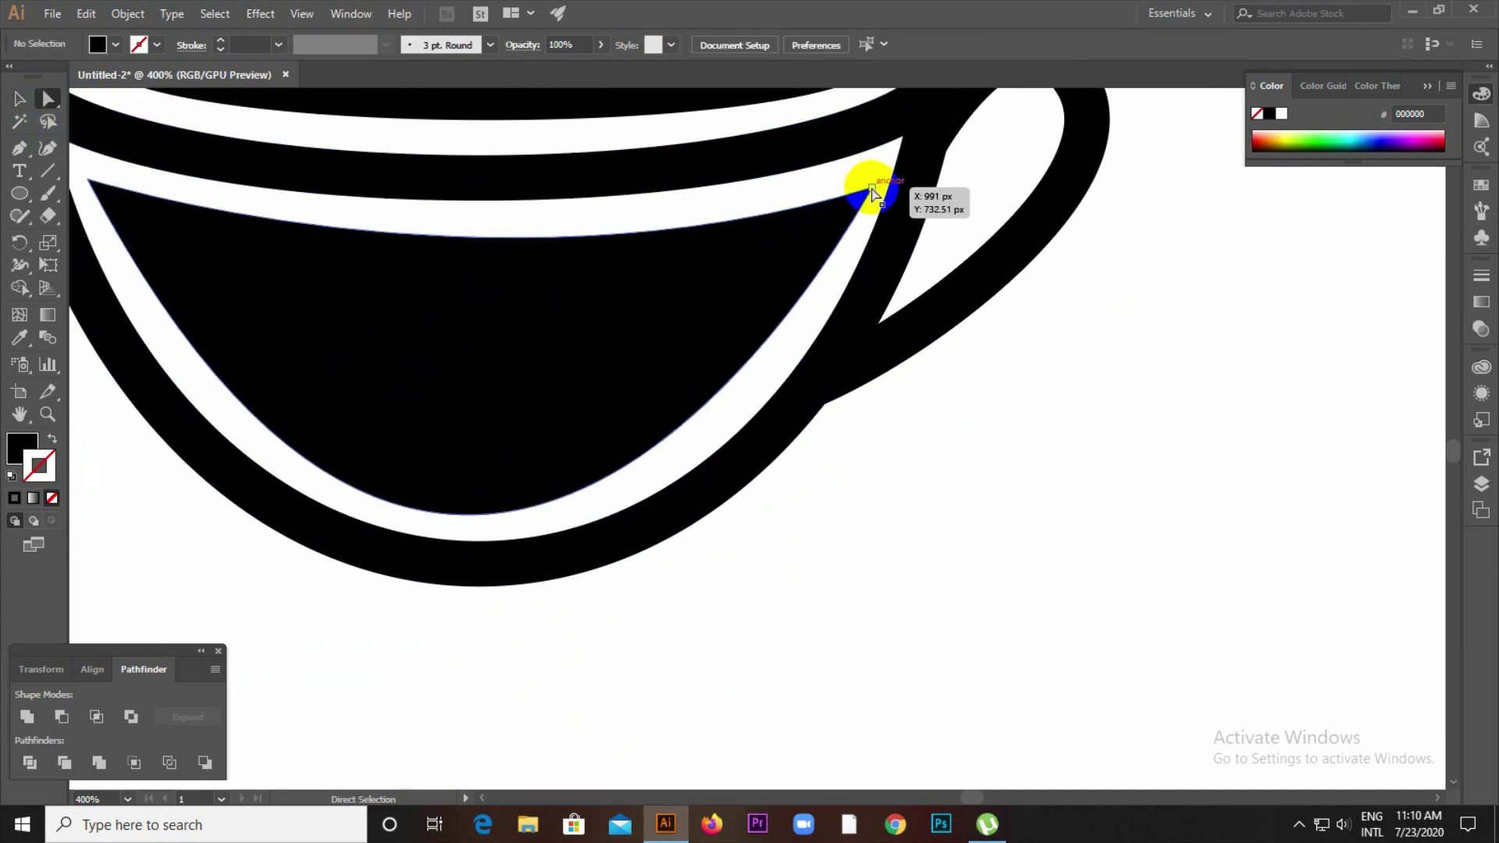
{"action": "left_click_drag", "start_coordinate": [872, 187], "coordinate": [863, 188]}
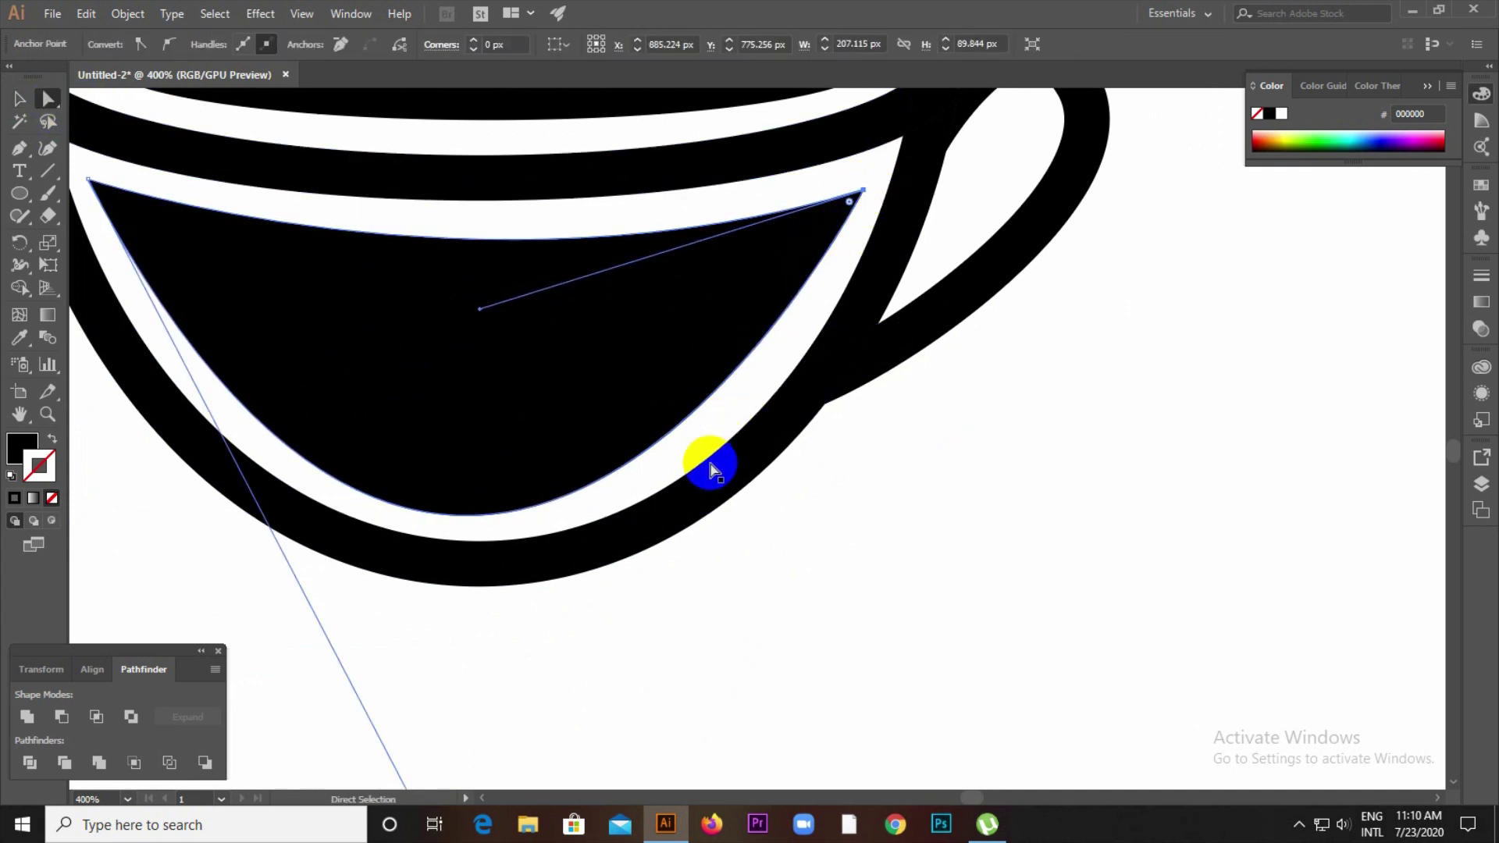
{"action": "left_click", "coordinate": [714, 584]}
{"action": "scroll", "coordinate": [596, 557], "scroll_direction": "down", "scroll_amount": 4}
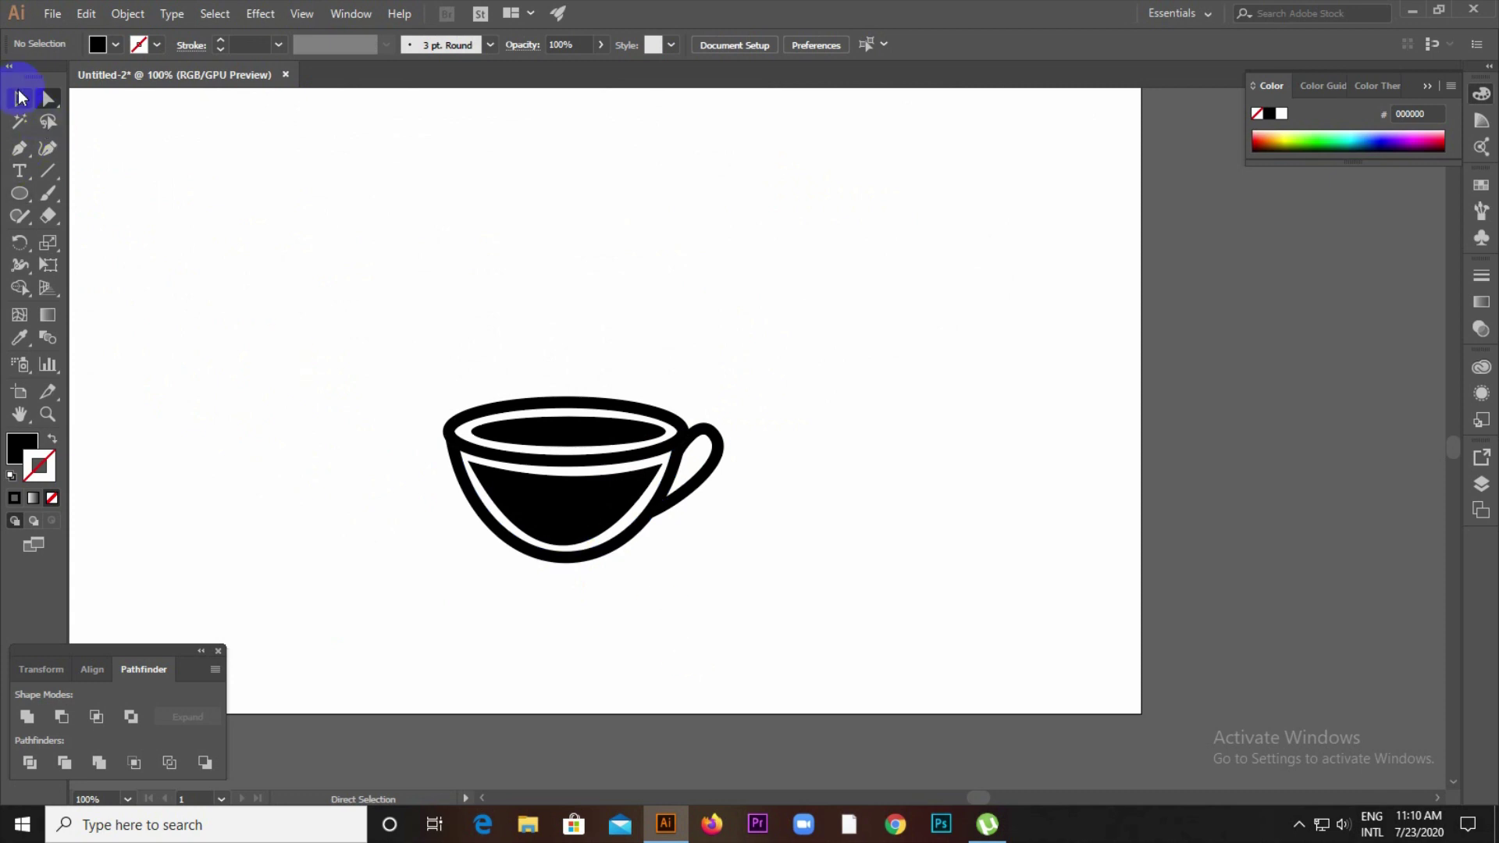
- Draw a black-filled ellipse of about 279 × 58 px beneath the cup for the saucer
{"action": "left_click", "coordinate": [24, 203]}
{"action": "left_click", "coordinate": [126, 241]}
{"action": "scroll", "coordinate": [599, 509], "scroll_direction": "down", "scroll_amount": 2}
{"action": "scroll", "coordinate": [601, 566], "scroll_direction": "up", "scroll_amount": 4}
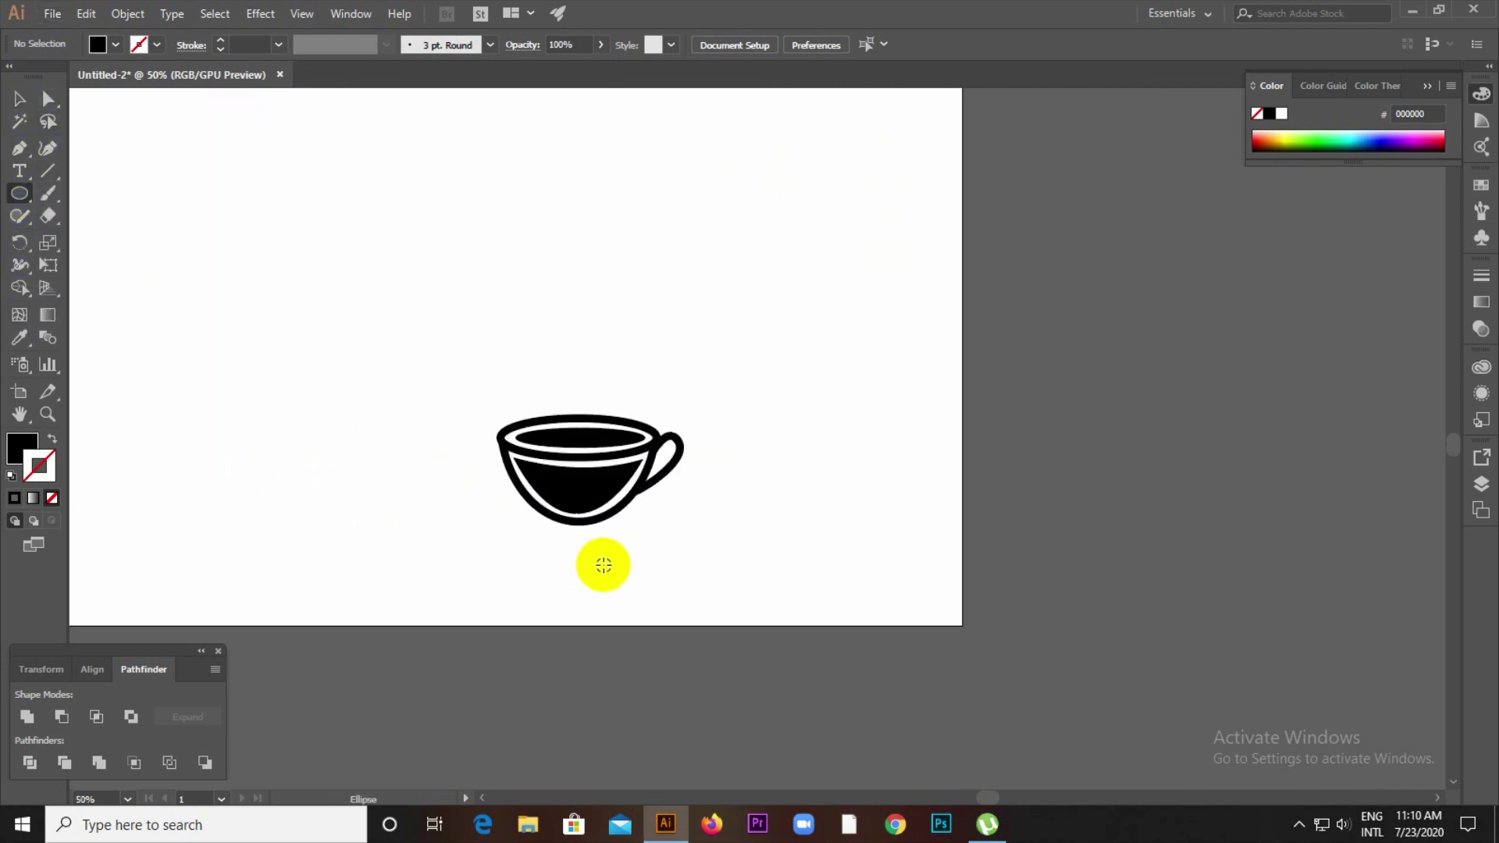
{"action": "left_click_drag", "start_coordinate": [274, 483], "coordinate": [795, 592]}
{"action": "left_click", "coordinate": [19, 98]}
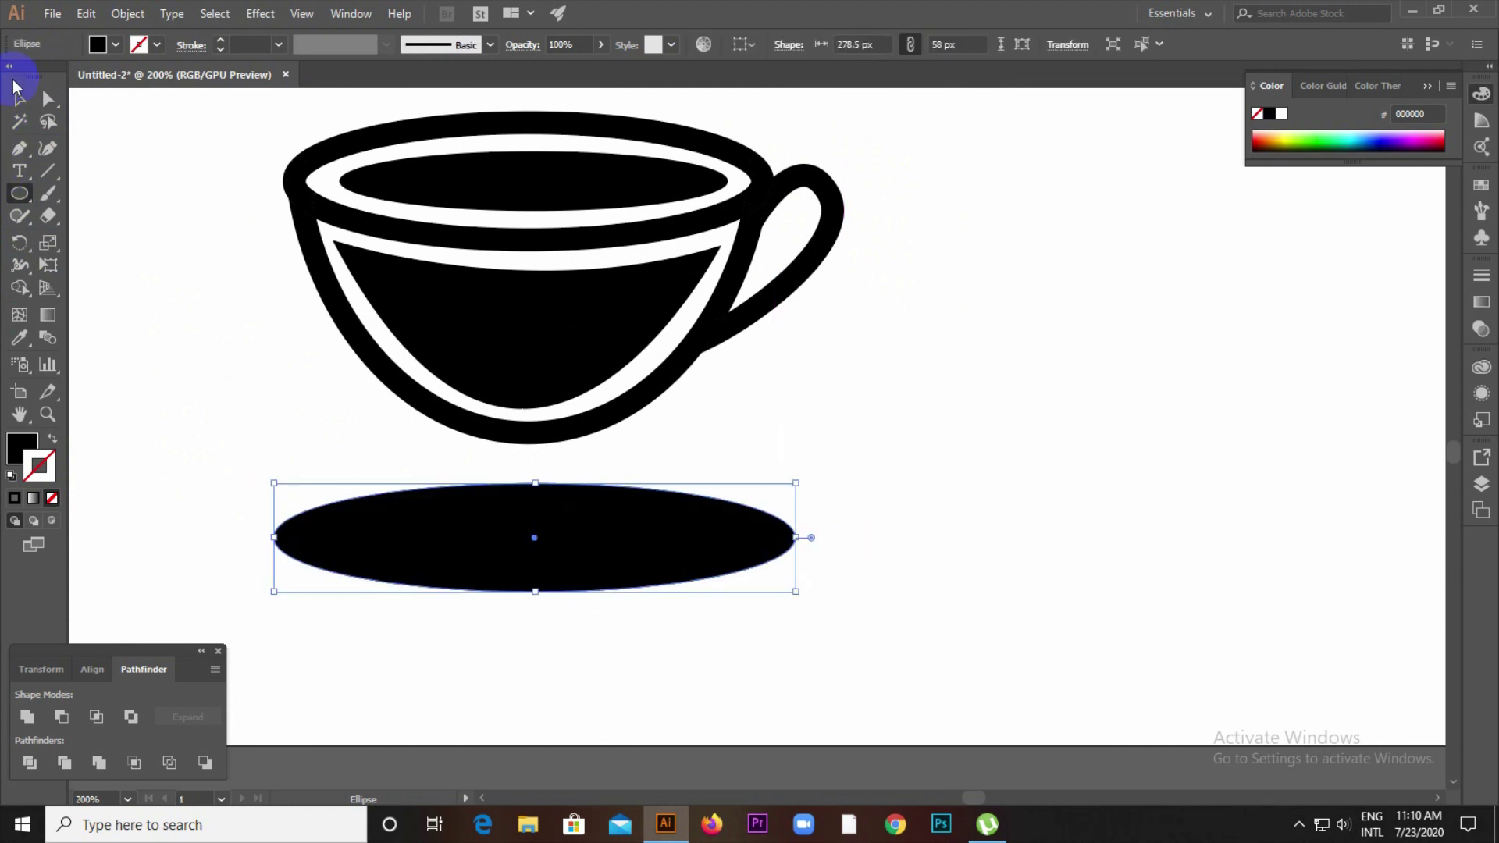
{"action": "left_click", "coordinate": [227, 352]}
- Duplicate the saucer ellipse upward, scale the copy to about 253 × 53 px, and position it slightly above the original
{"action": "mouse_move", "coordinate": [530, 554]}
{"action": "left_mouse_down"}
{"action": "mouse_move", "coordinate": [532, 531]}
{"action": "mouse_move", "coordinate": [546, 535]}
{"action": "left_mouse_up"}
{"action": "key", "text": "ctrl+plus"}
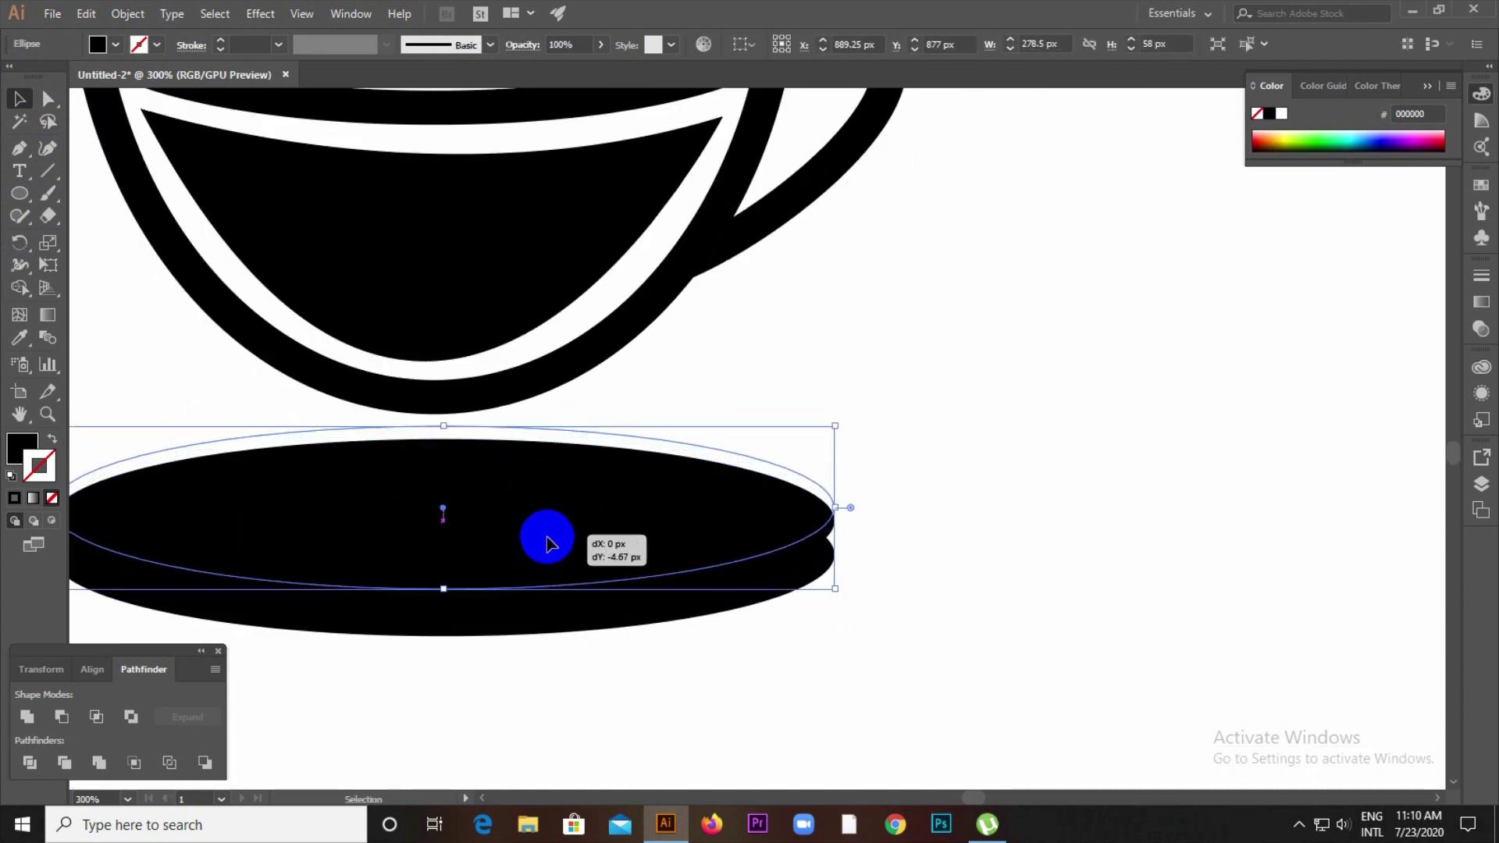
{"action": "left_click_drag", "start_coordinate": [828, 587], "coordinate": [805, 591]}
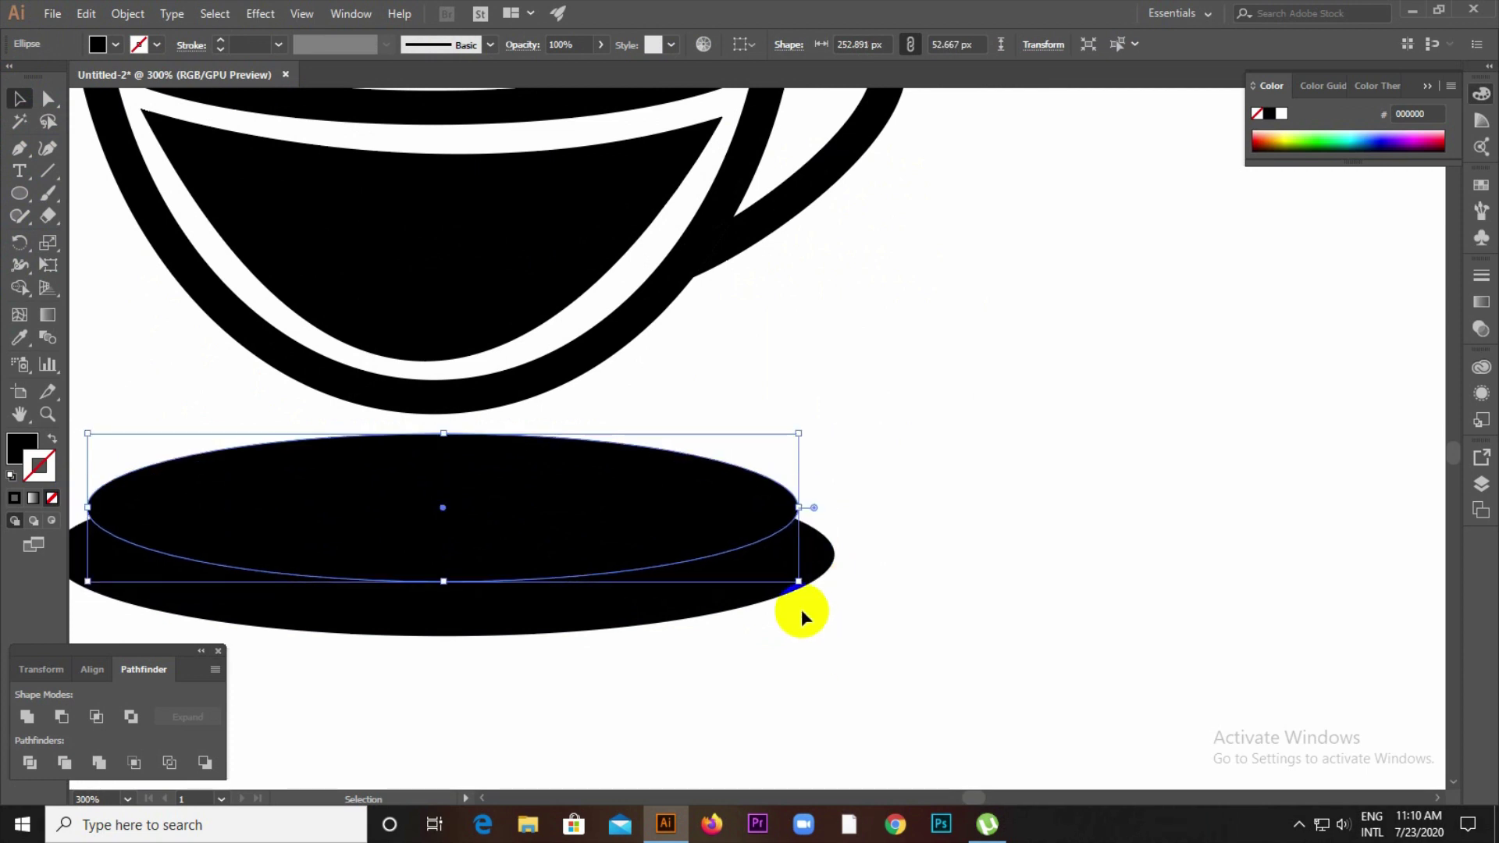
{"action": "left_click_drag", "start_coordinate": [665, 522], "coordinate": [671, 535]}
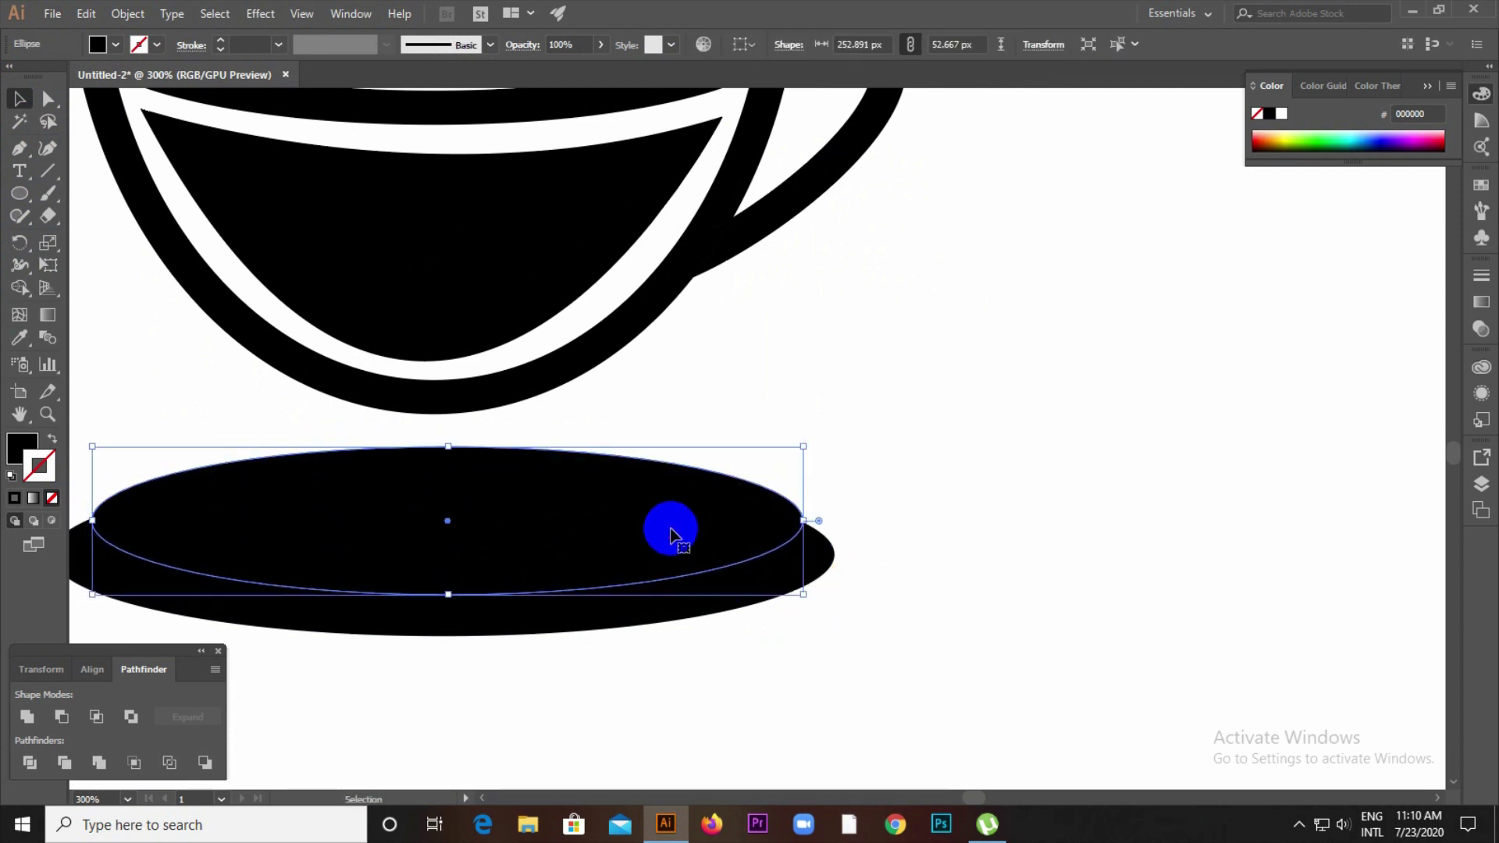
- Select both saucer ellipses and align them to each other on their horizontal centres
{"action": "left_click", "coordinate": [713, 595], "text": "shift"}
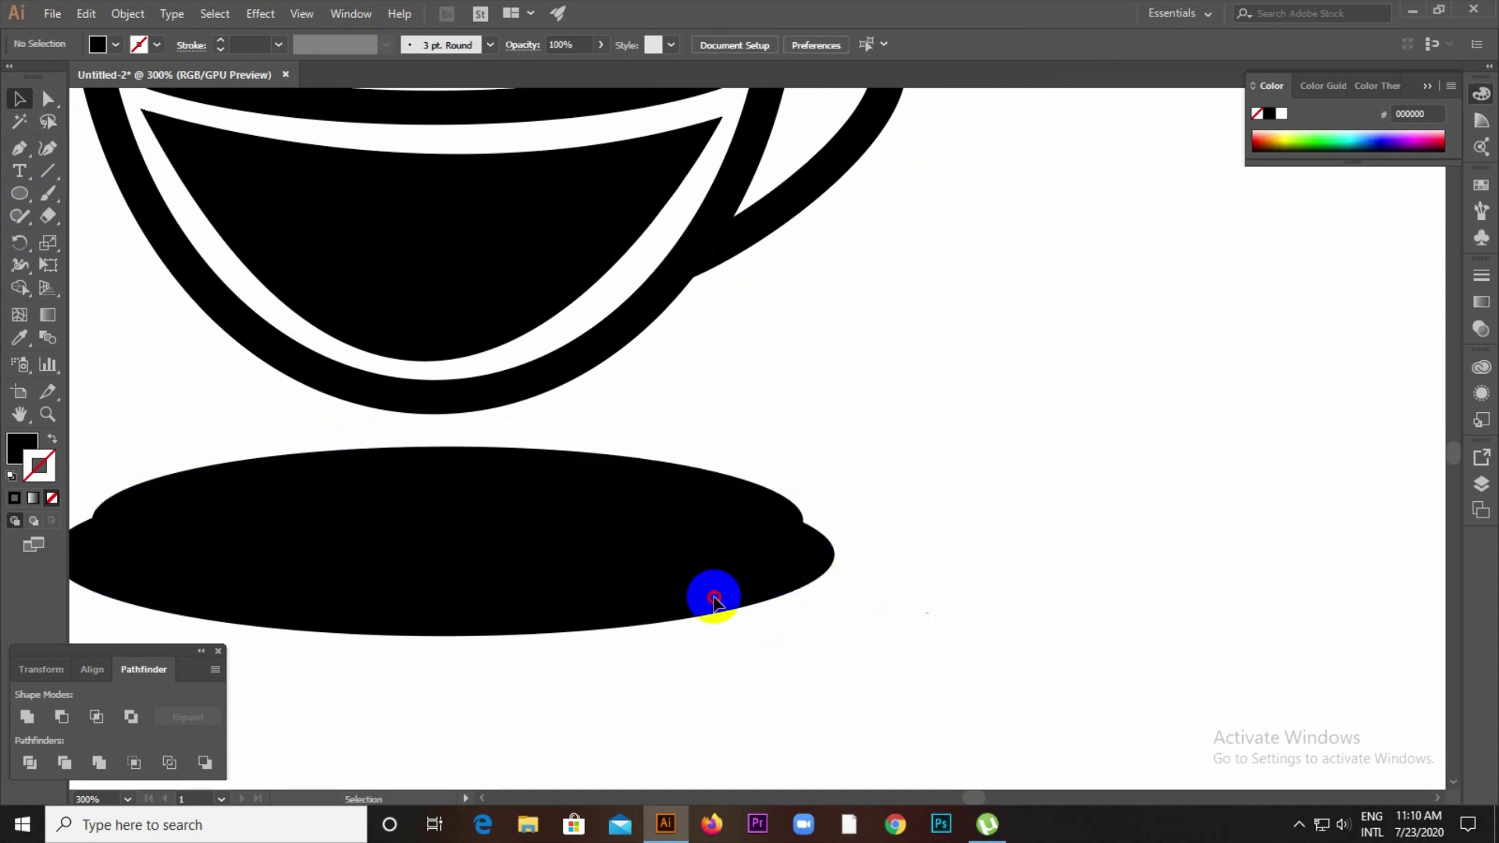
{"action": "left_click", "coordinate": [94, 669]}
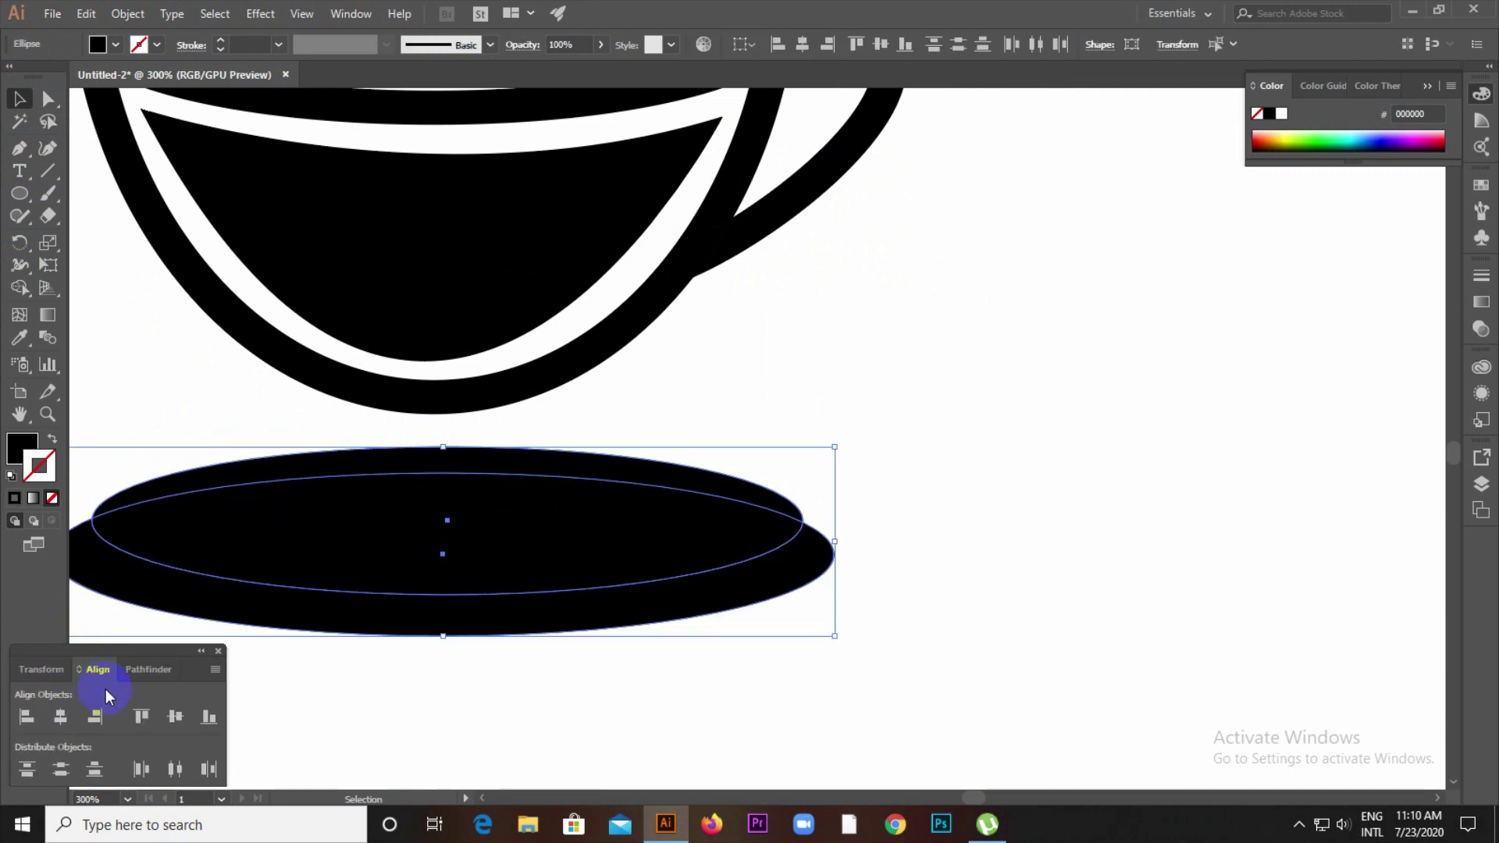
{"action": "left_click", "coordinate": [61, 719]}
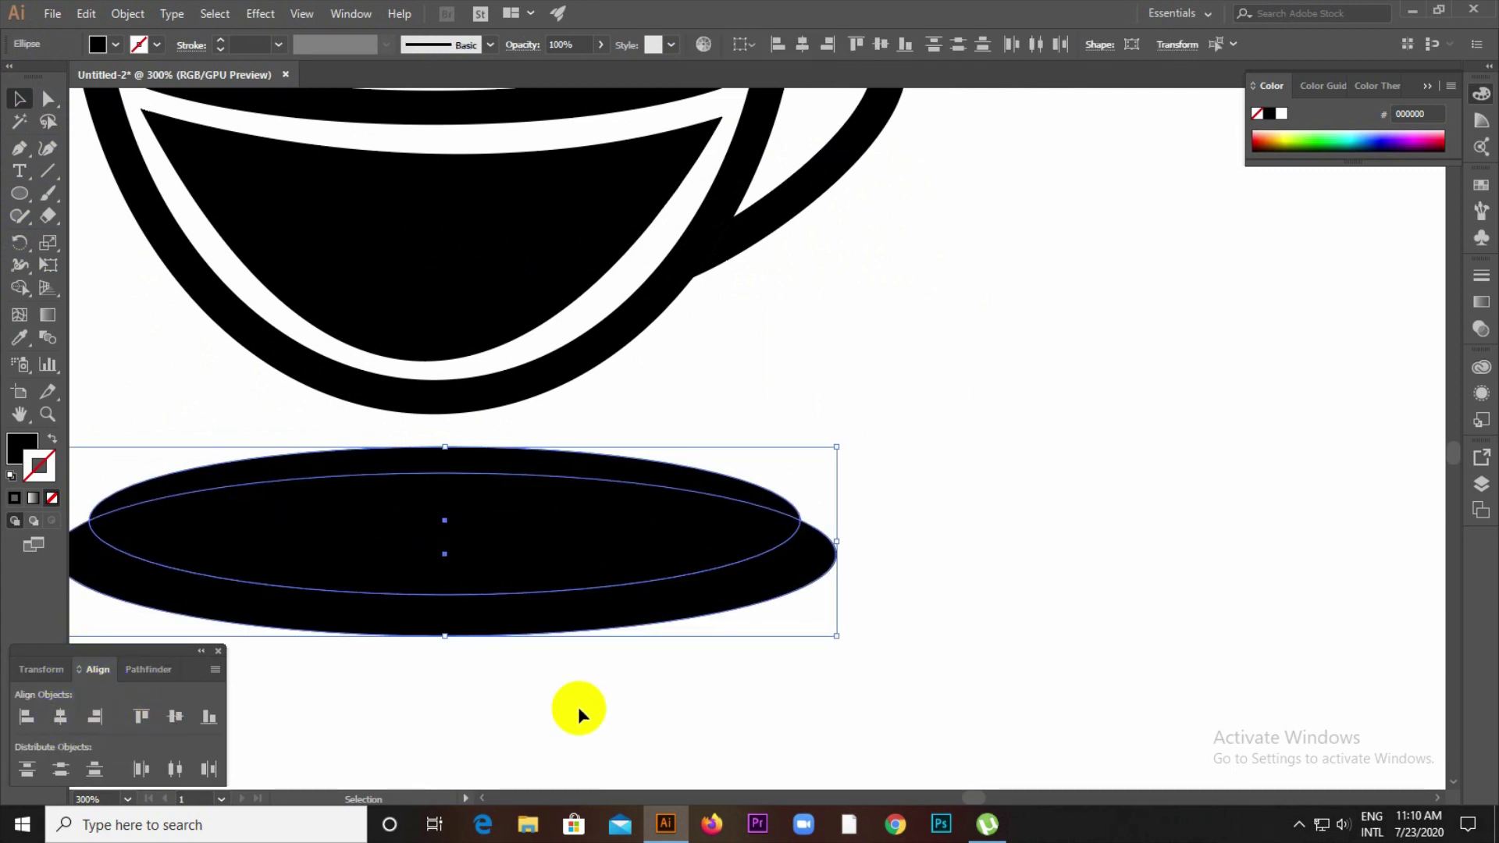
{"action": "left_click", "coordinate": [720, 696]}
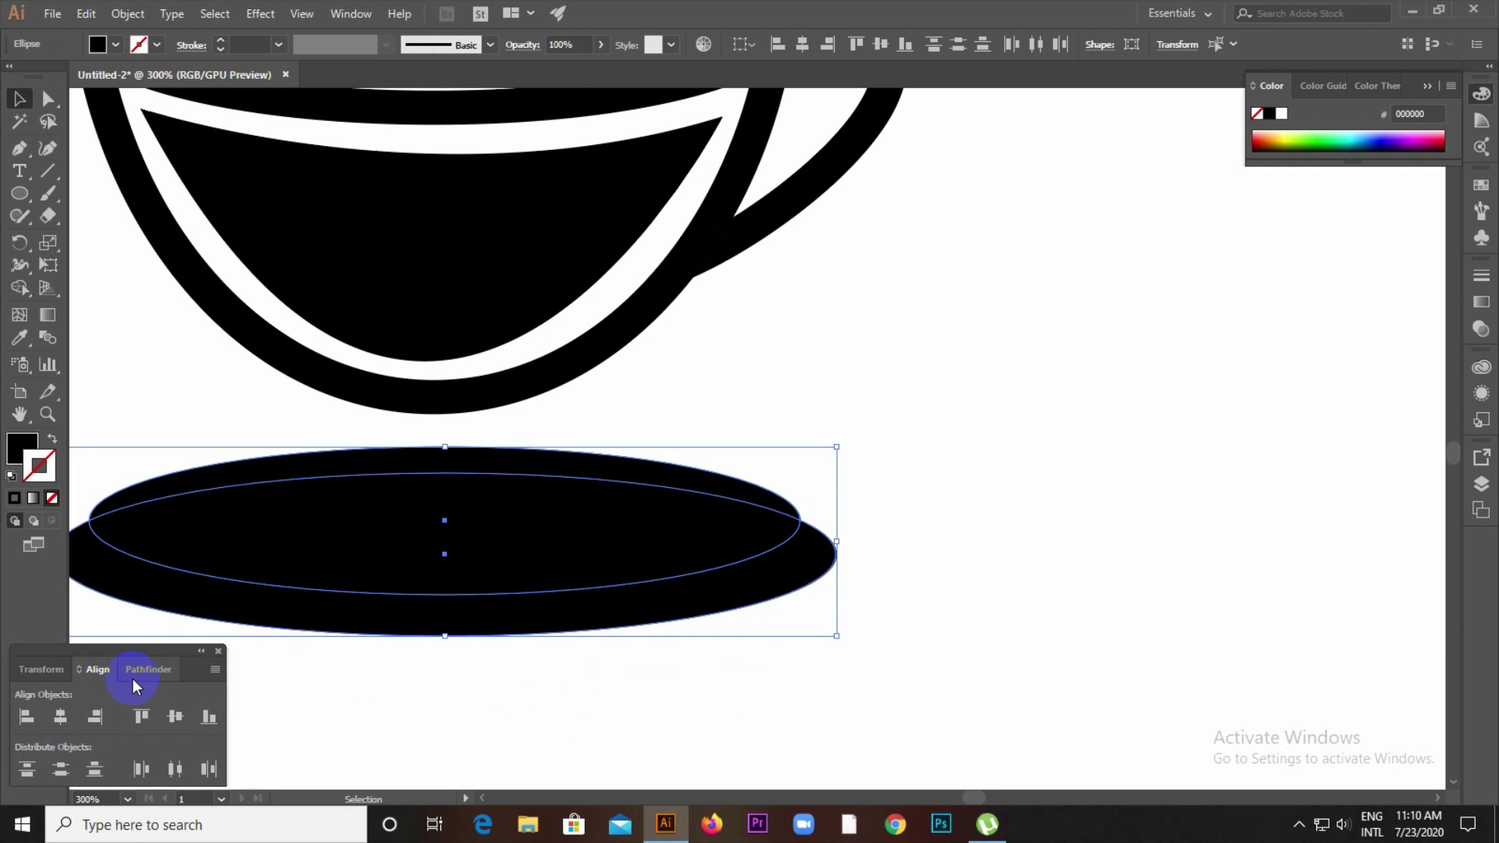
- Divide the overlapping saucer ellipses, ungroup the pieces, and delete the upper ones to leave only the lower crescent
{"action": "left_click", "coordinate": [134, 671]}
{"action": "left_click", "coordinate": [30, 762]}
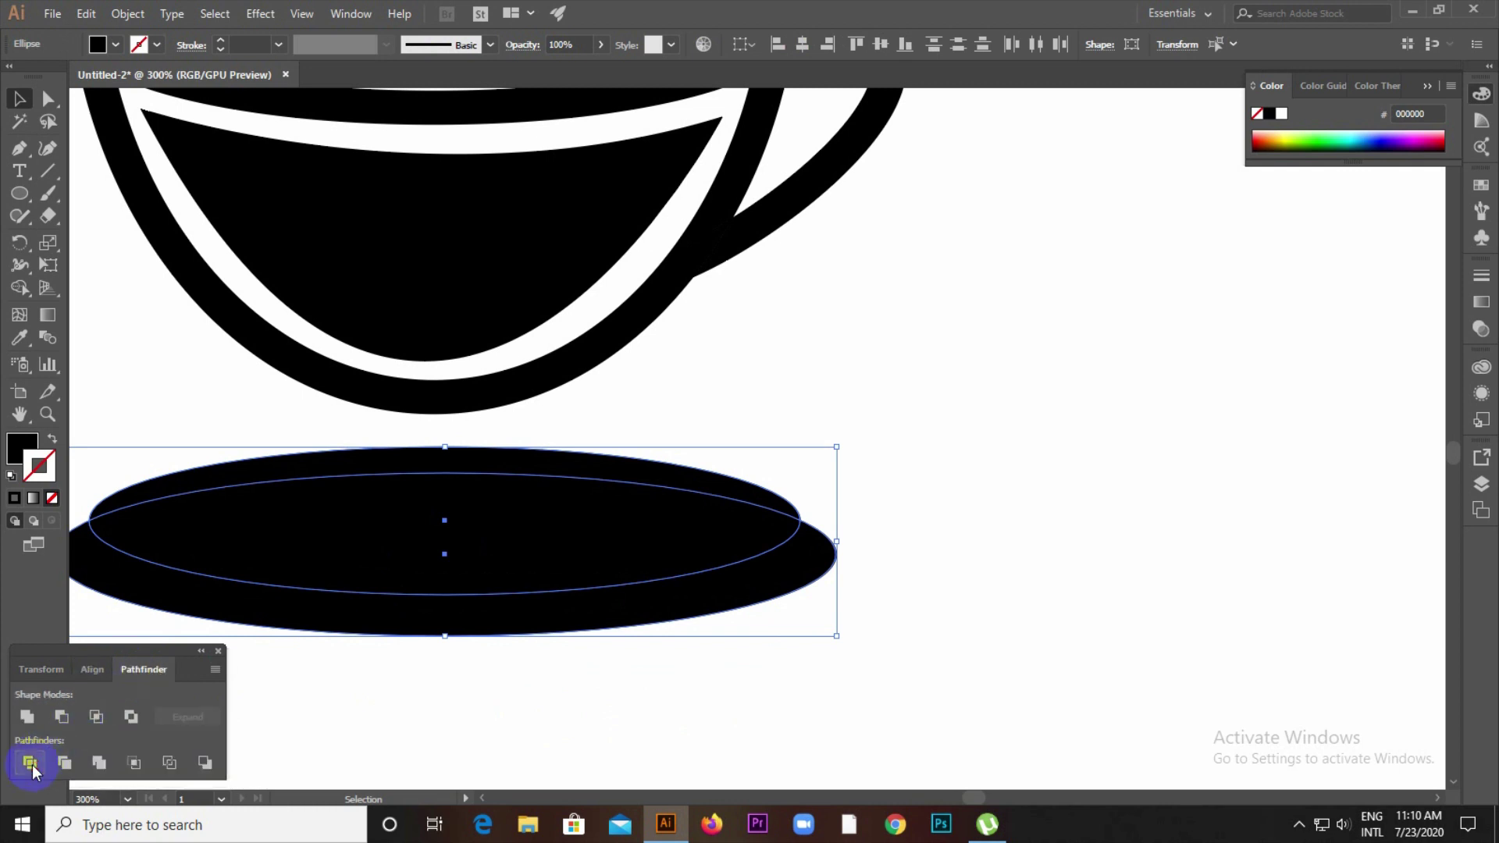
{"action": "right_click", "coordinate": [612, 555]}
{"action": "left_click", "coordinate": [666, 413]}
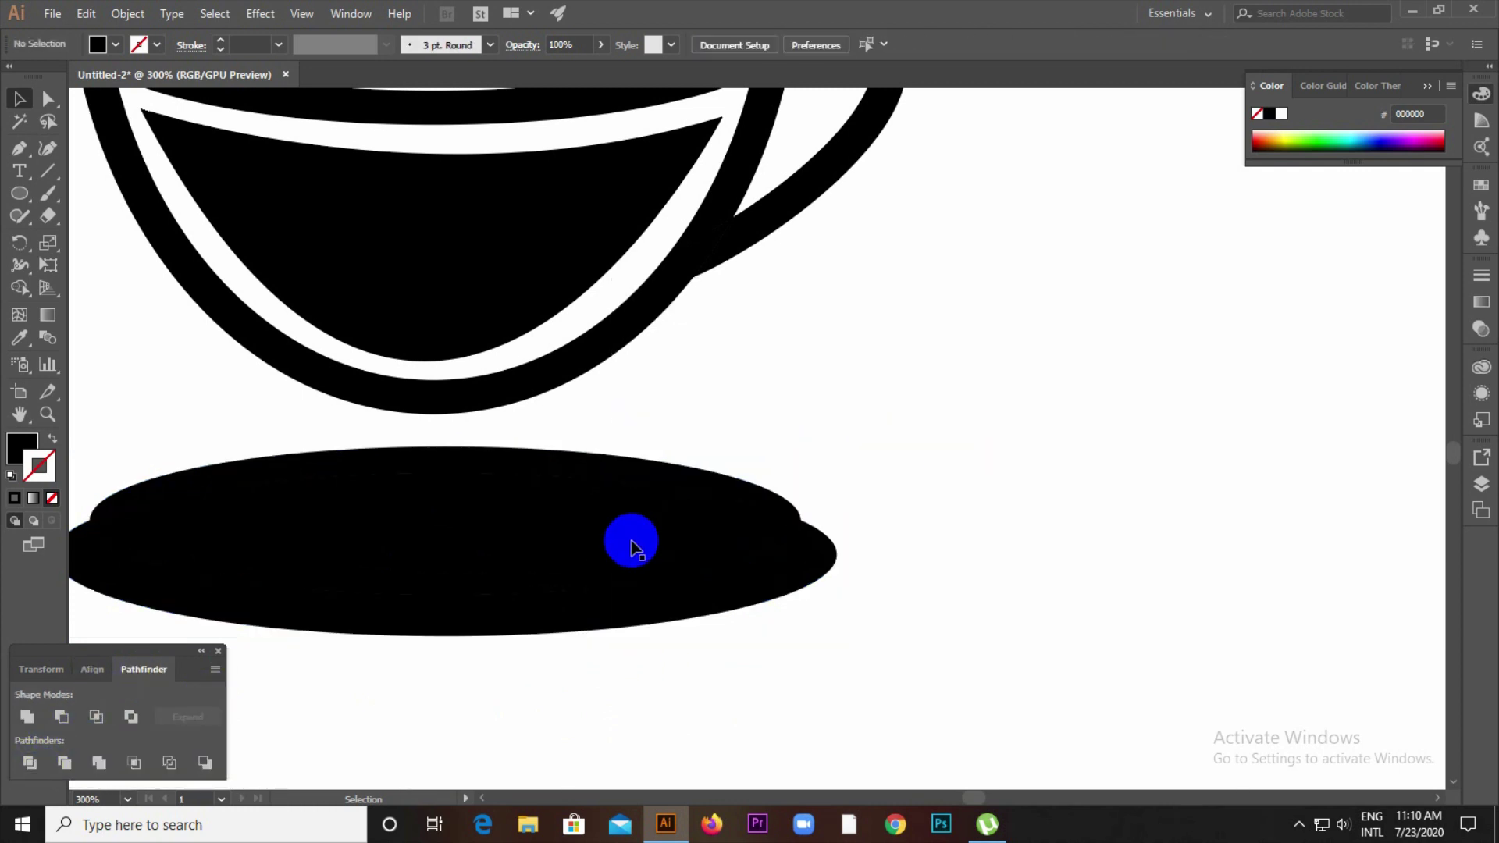
{"action": "left_click", "coordinate": [632, 539]}
{"action": "key", "text": "Delete"}
{"action": "left_click", "coordinate": [645, 472]}
{"action": "key", "text": "Delete"}
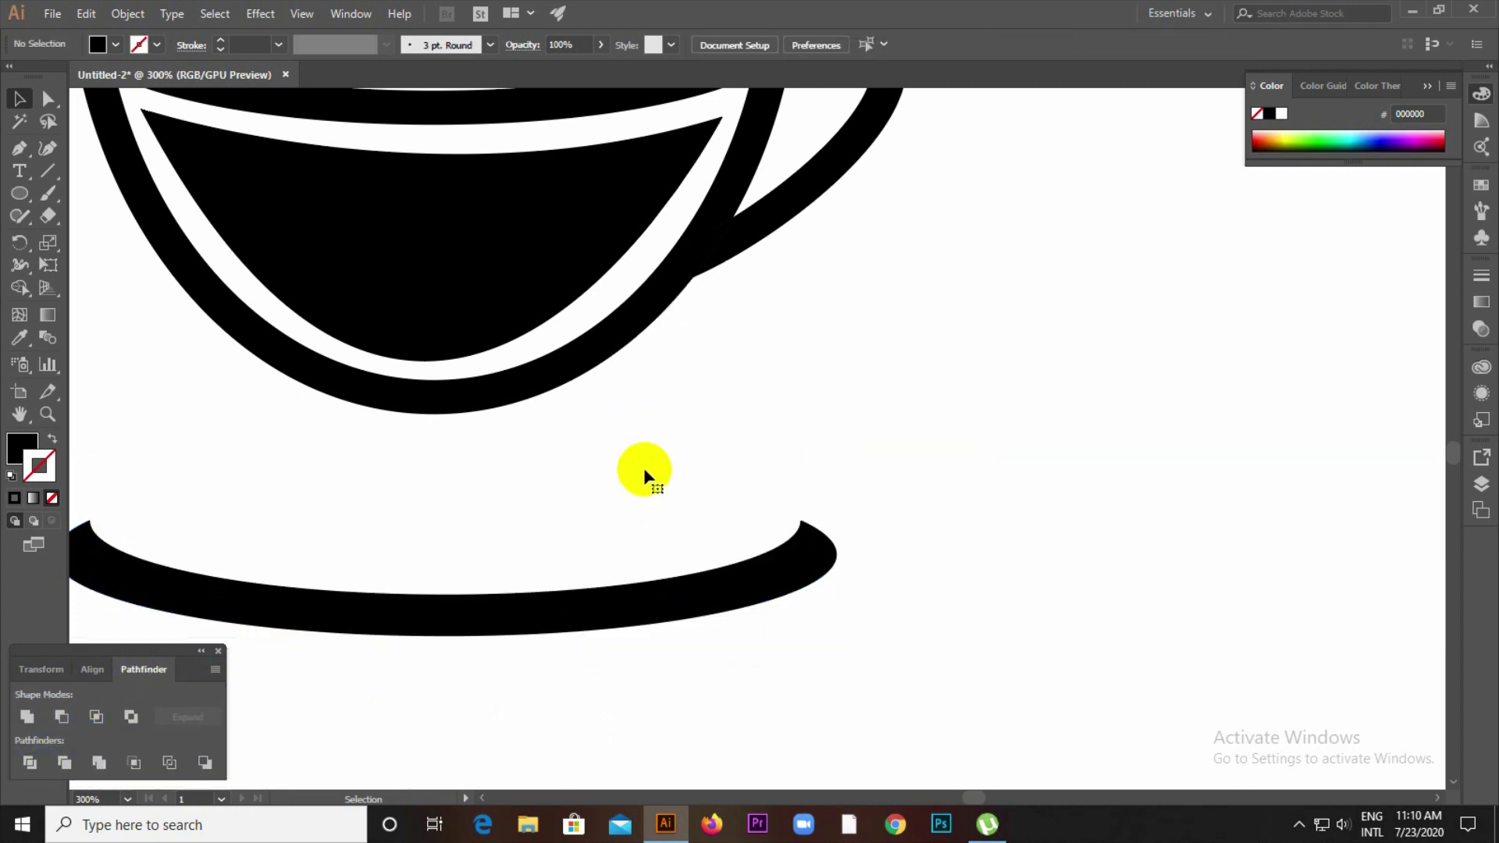
- Narrow the saucer crescent from both sides to about 227 px wide
{"action": "key", "text": "ctrl+minus"}
{"action": "key", "text": "ctrl+minus"}
{"action": "key", "text": "ctrl+minus"}
{"action": "left_click_drag", "start_coordinate": [640, 517], "coordinate": [614, 498]}
{"action": "left_click", "coordinate": [619, 565]}
{"action": "key", "text": "ctrl+minus"}
{"action": "scroll", "coordinate": [619, 561], "scroll_direction": "down", "scroll_amount": 1}
{"action": "scroll", "coordinate": [610, 524], "scroll_direction": "up", "scroll_amount": 4}
{"action": "left_click", "coordinate": [580, 597]}
{"action": "scroll", "coordinate": [580, 597], "scroll_direction": "down", "scroll_amount": 3}
{"action": "scroll", "coordinate": [584, 556], "scroll_direction": "up", "scroll_amount": 4}
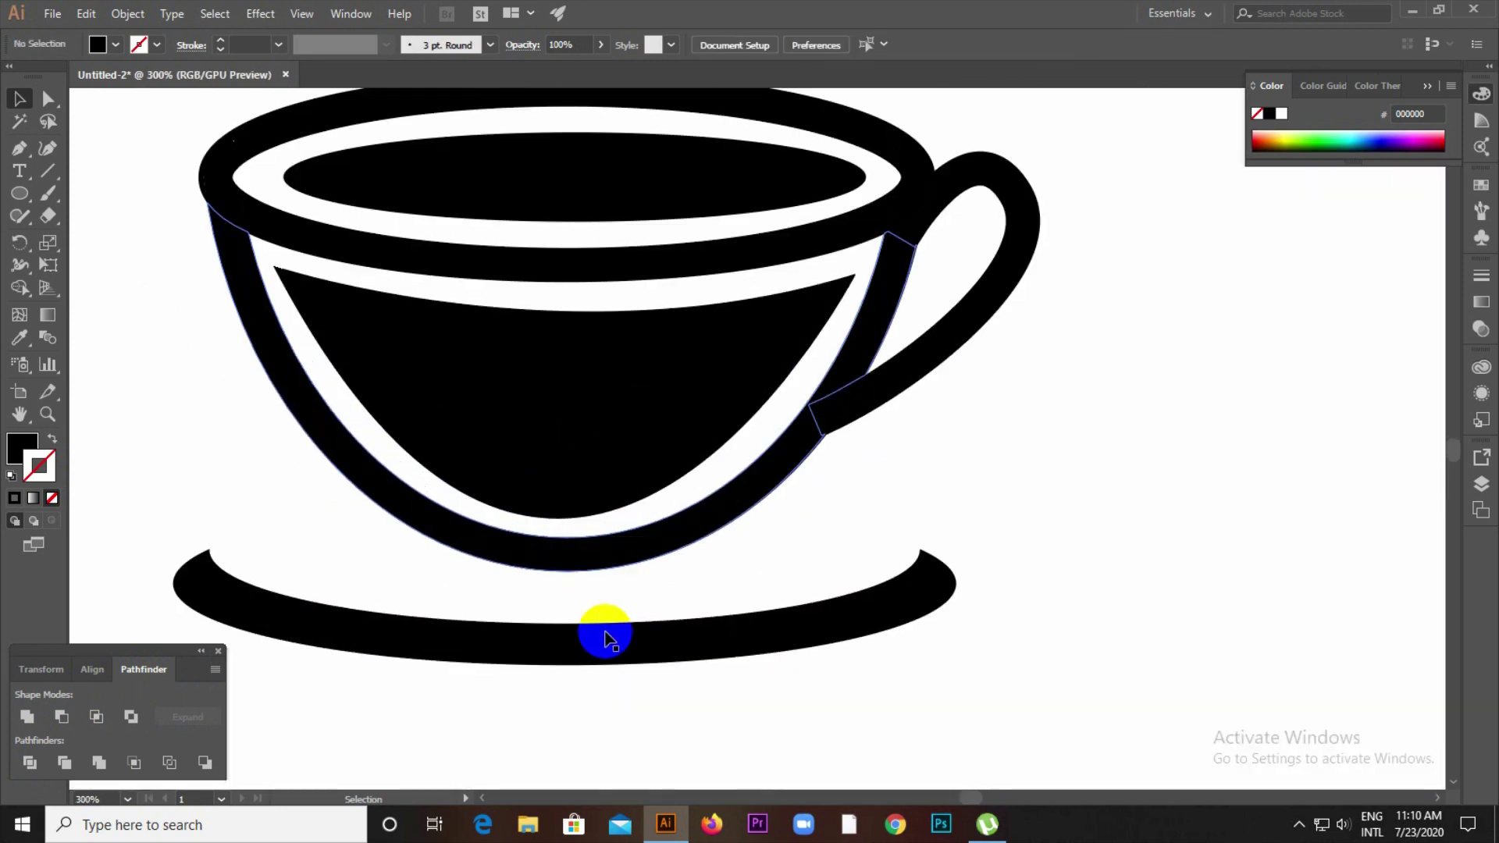
{"action": "left_click", "coordinate": [602, 630]}
{"action": "left_click_drag", "start_coordinate": [953, 610], "coordinate": [862, 605]}
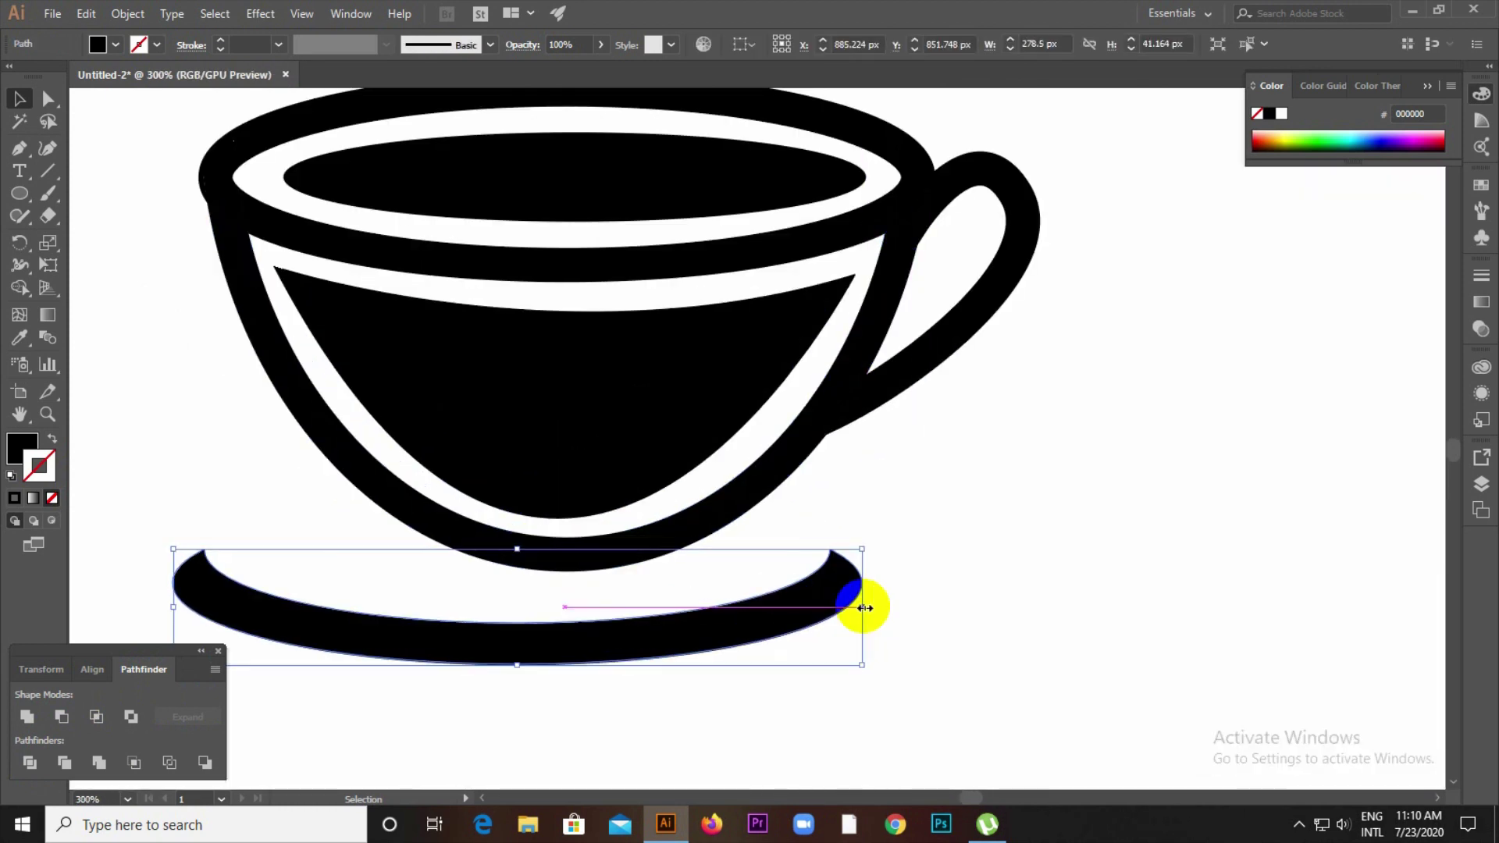
{"action": "left_click_drag", "start_coordinate": [182, 612], "coordinate": [228, 608]}
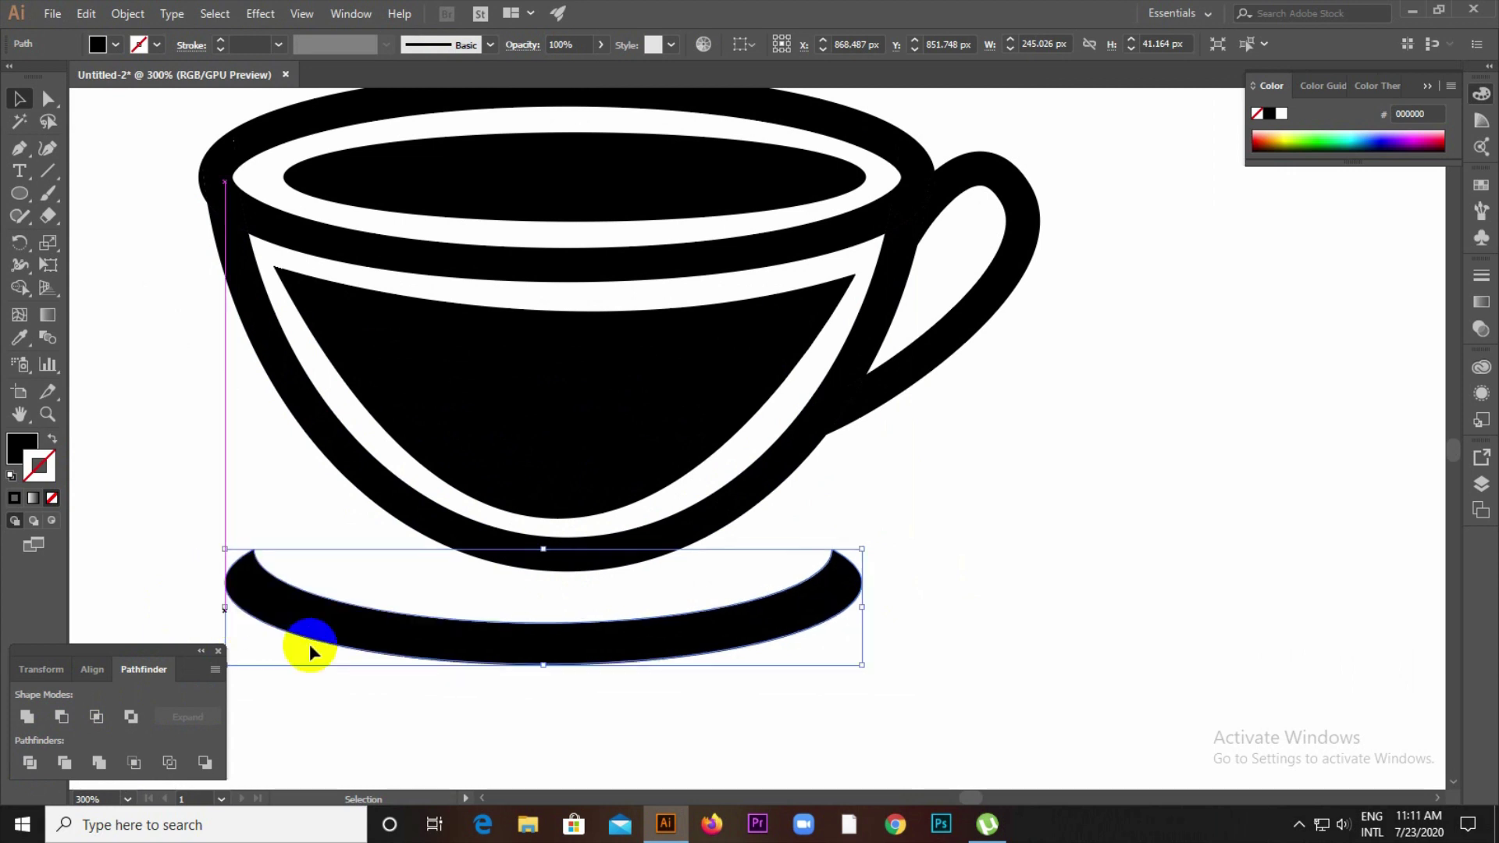
{"action": "left_click", "coordinate": [306, 645]}
- Move the saucer crescent slightly to the right so it is centred beneath the cup
{"action": "scroll", "coordinate": [306, 645], "scroll_direction": "down", "scroll_amount": 3}
{"action": "mouse_move", "coordinate": [417, 641]}
{"action": "left_mouse_down"}
{"action": "mouse_move", "coordinate": [427, 649]}
{"action": "mouse_move", "coordinate": [403, 648]}
{"action": "left_mouse_up"}
{"action": "left_click", "coordinate": [438, 696]}
{"action": "left_click", "coordinate": [434, 688]}
{"action": "scroll", "coordinate": [403, 635], "scroll_direction": "up", "scroll_amount": 2}
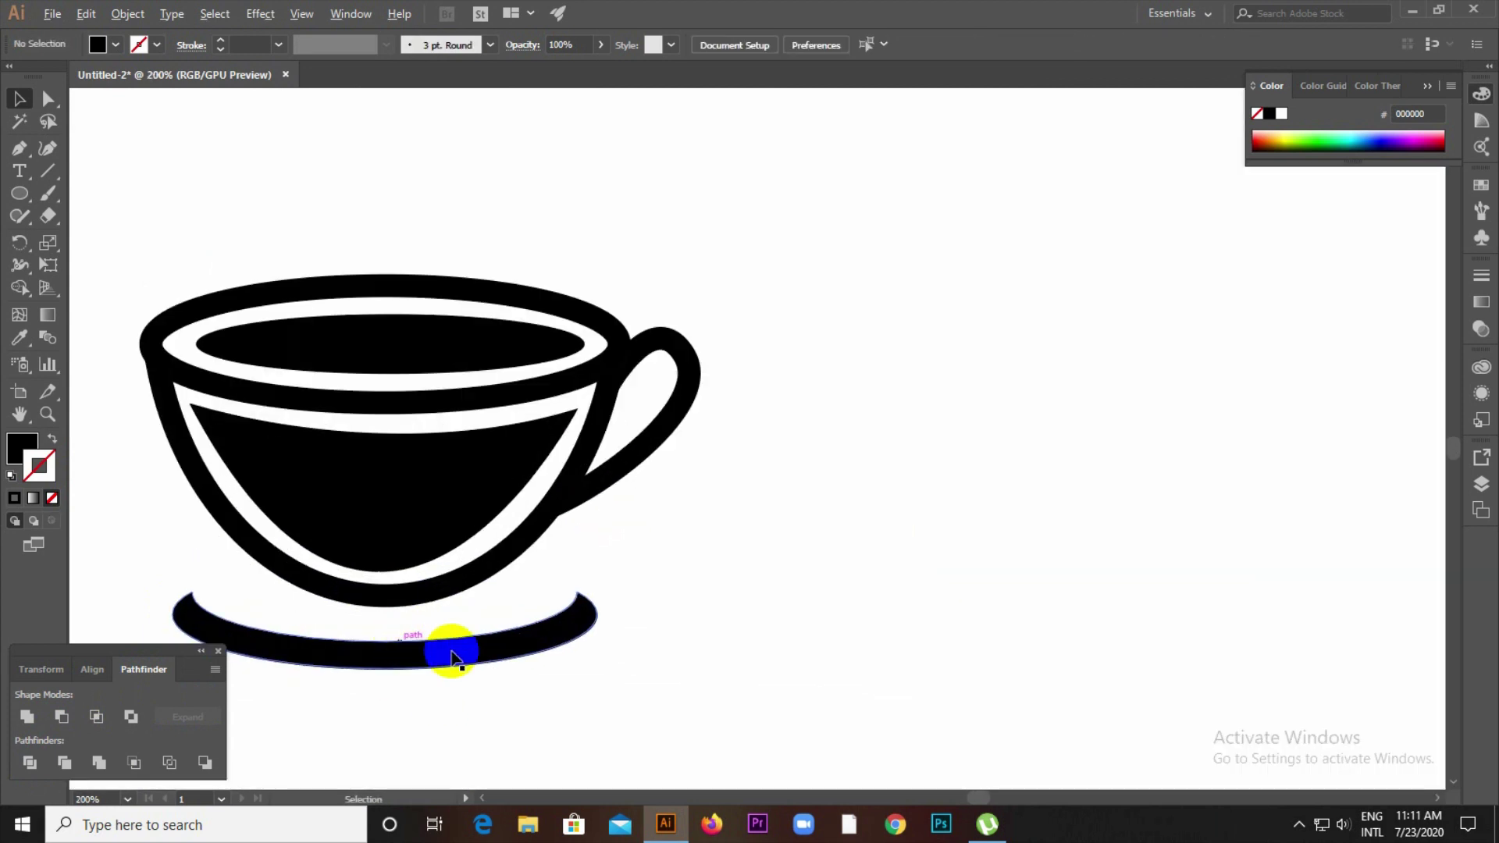
- Trim the saucer crescent's width slightly on both sides to about 212 px
{"action": "left_click", "coordinate": [524, 649]}
{"action": "left_click_drag", "start_coordinate": [598, 631], "coordinate": [579, 631]}
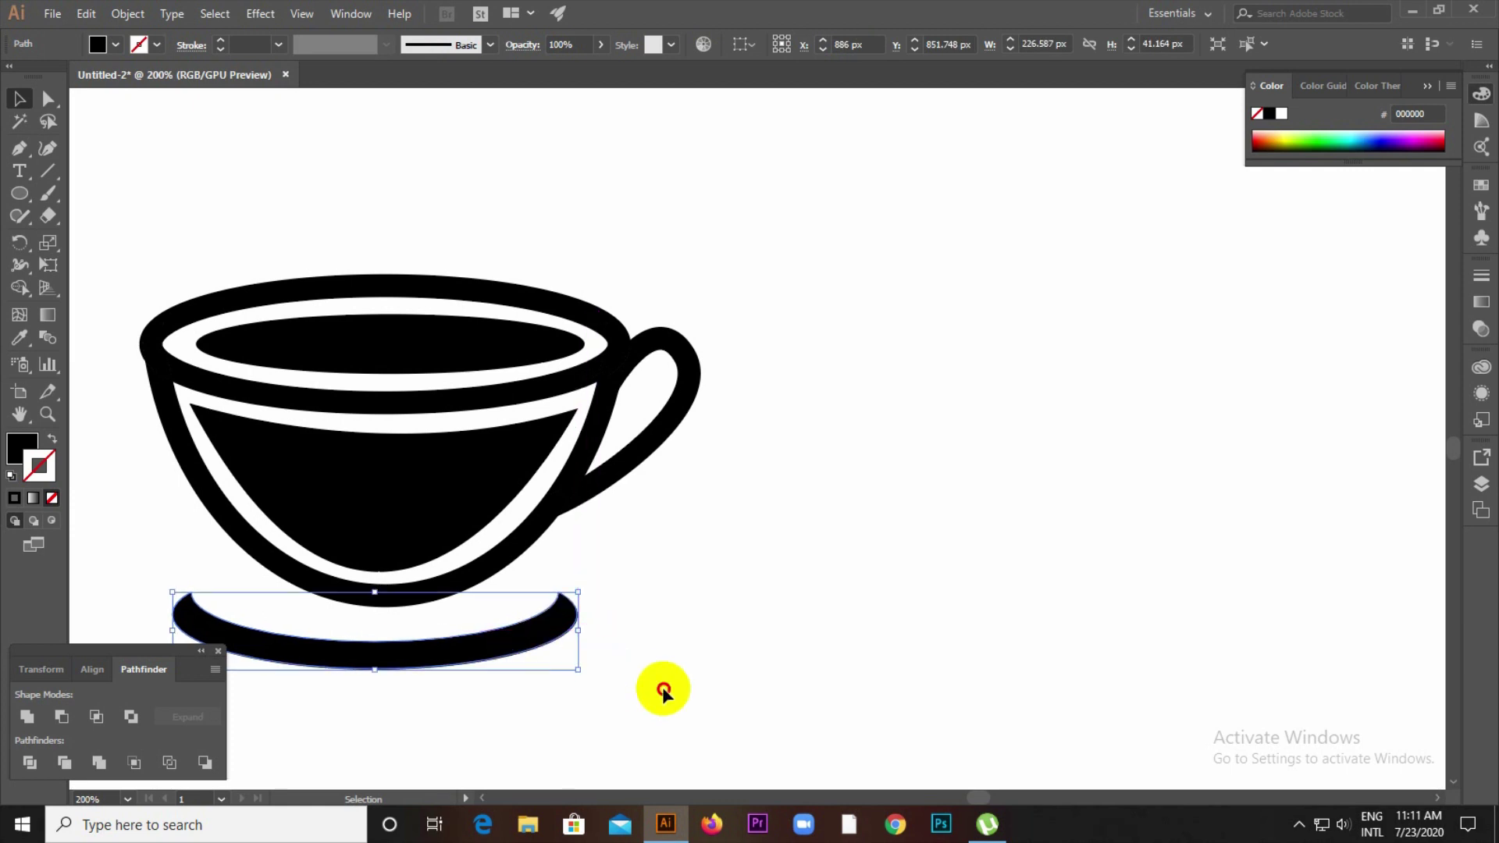
{"action": "left_click", "coordinate": [662, 690]}
{"action": "scroll", "coordinate": [646, 668], "scroll_direction": "down", "scroll_amount": 1}
{"action": "scroll", "coordinate": [445, 657], "scroll_direction": "up", "scroll_amount": 2}
{"action": "left_click", "coordinate": [412, 660]}
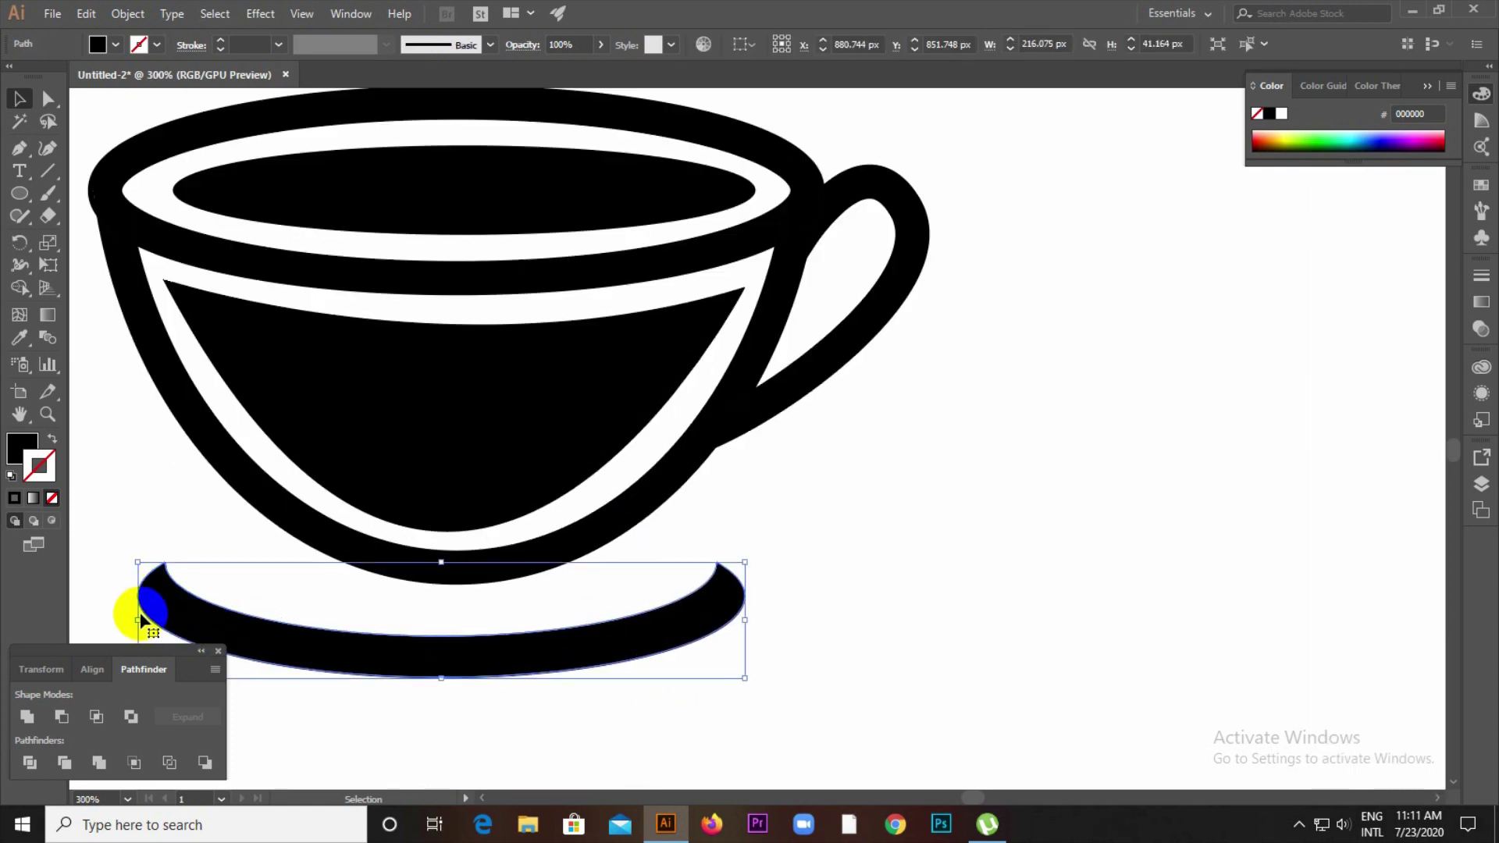
{"action": "left_click_drag", "start_coordinate": [138, 620], "coordinate": [150, 620]}
{"action": "left_click", "coordinate": [450, 675]}
{"action": "scroll", "coordinate": [448, 672], "scroll_direction": "down", "scroll_amount": 2}
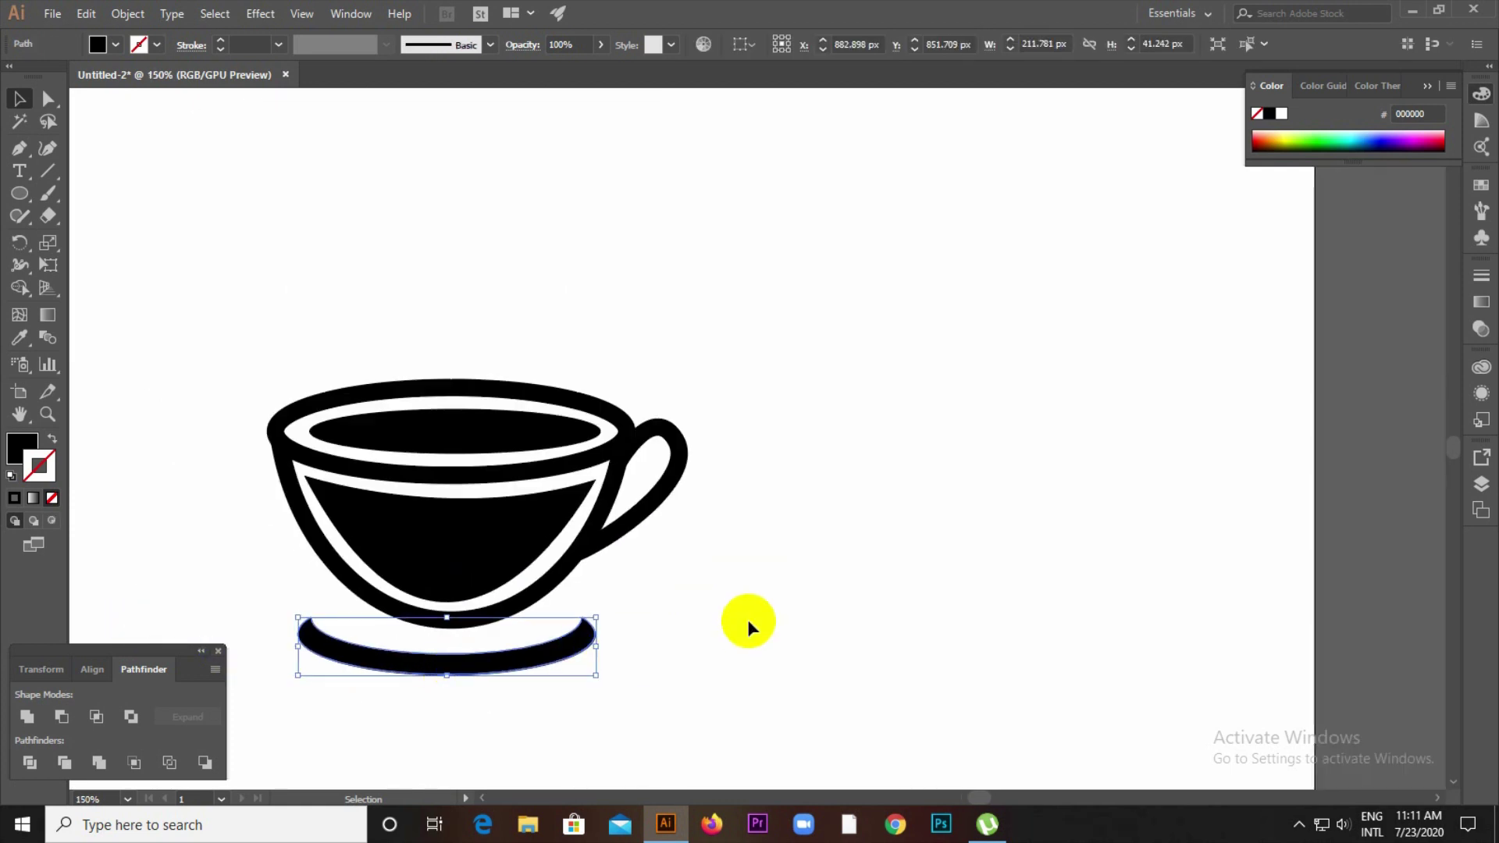
- Delete the leftover unfilled path above the cup rim
{"action": "left_click", "coordinate": [747, 620]}
{"action": "left_click_drag", "start_coordinate": [212, 220], "coordinate": [513, 305]}
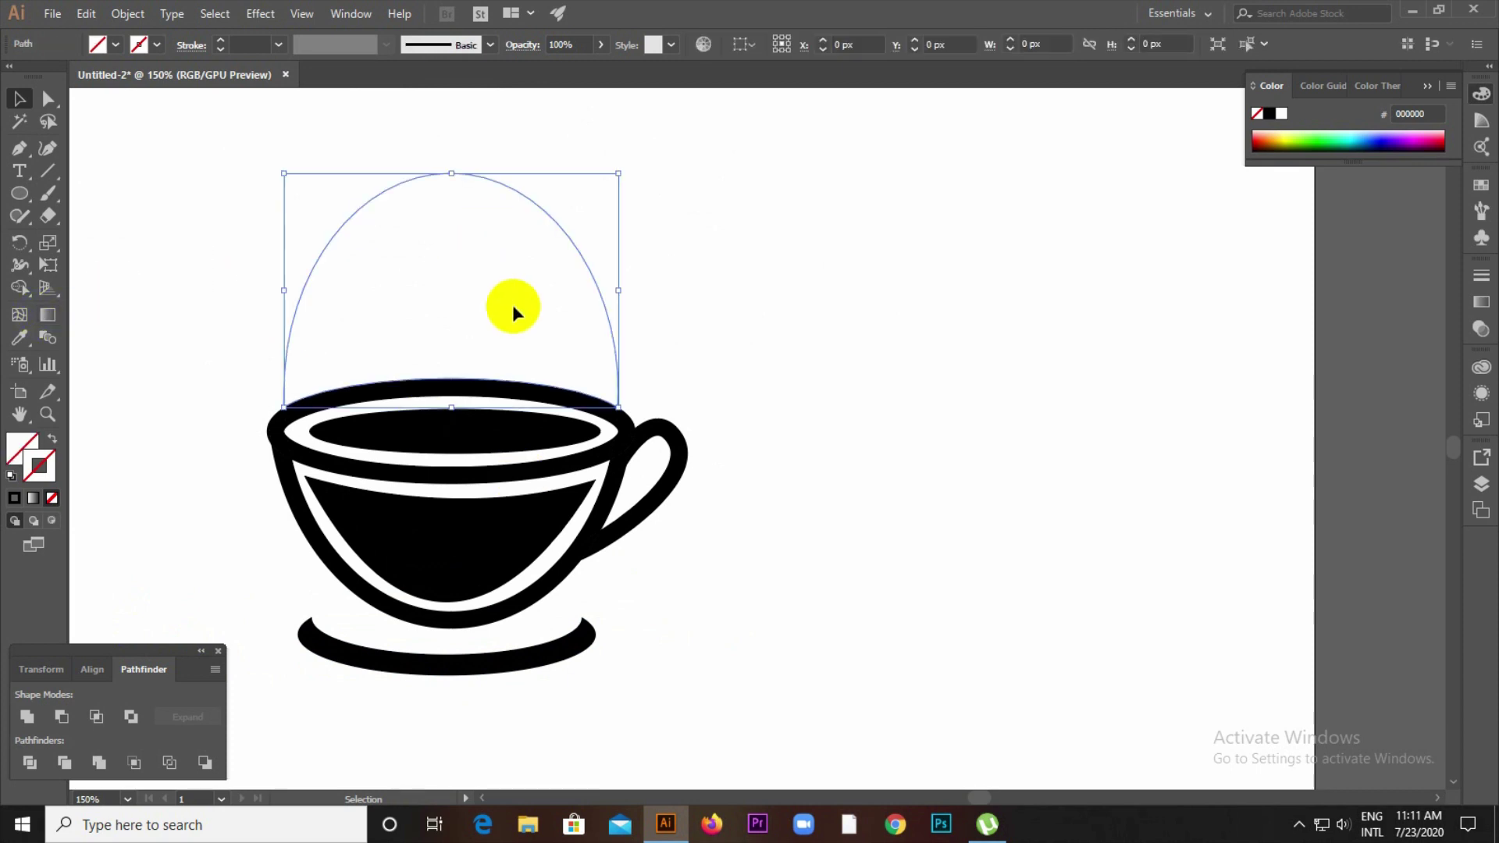
{"action": "key", "text": "Delete"}
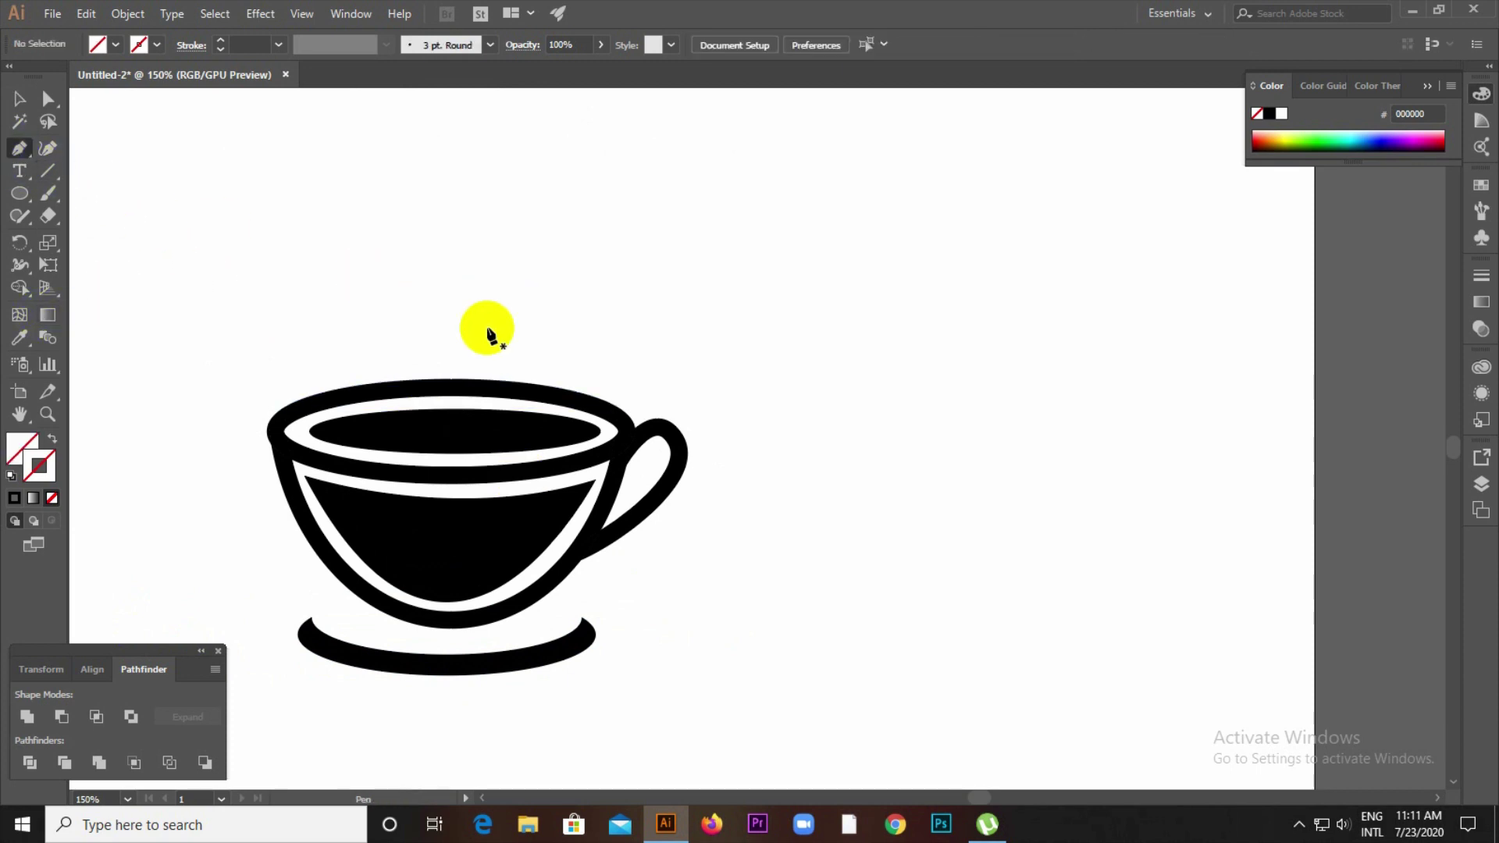
- Draw a closed S-shaped steam wisp of about 34 × 159 px above the cup with the Pen tool
{"action": "left_click", "coordinate": [483, 353]}
{"action": "left_click_drag", "start_coordinate": [519, 230], "coordinate": [475, 168]}
{"action": "scroll", "coordinate": [466, 359], "scroll_direction": "down", "scroll_amount": 1}
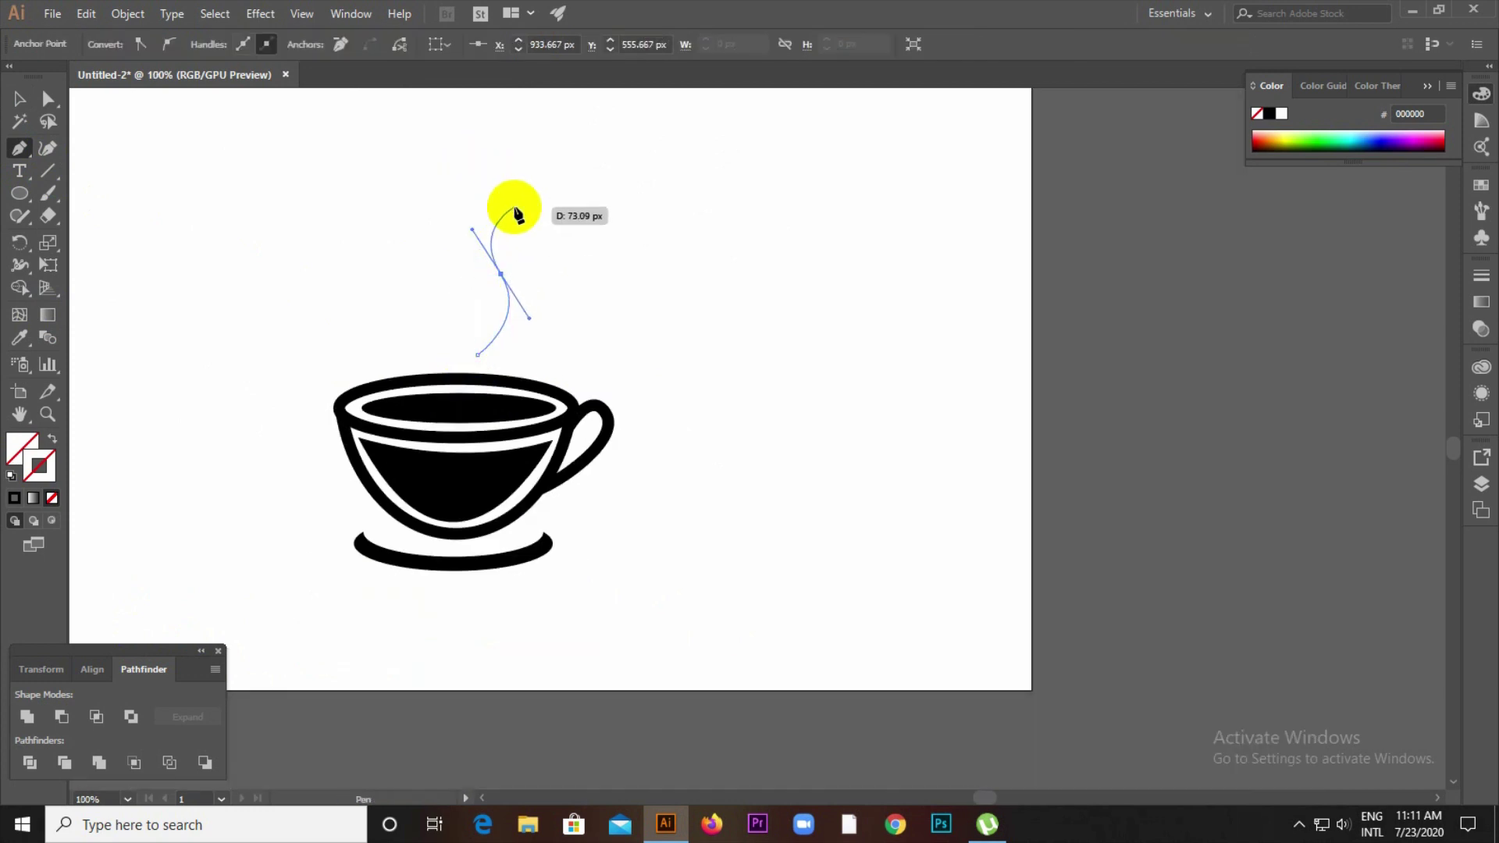
{"action": "scroll", "coordinate": [511, 227], "scroll_direction": "up", "scroll_amount": 2}
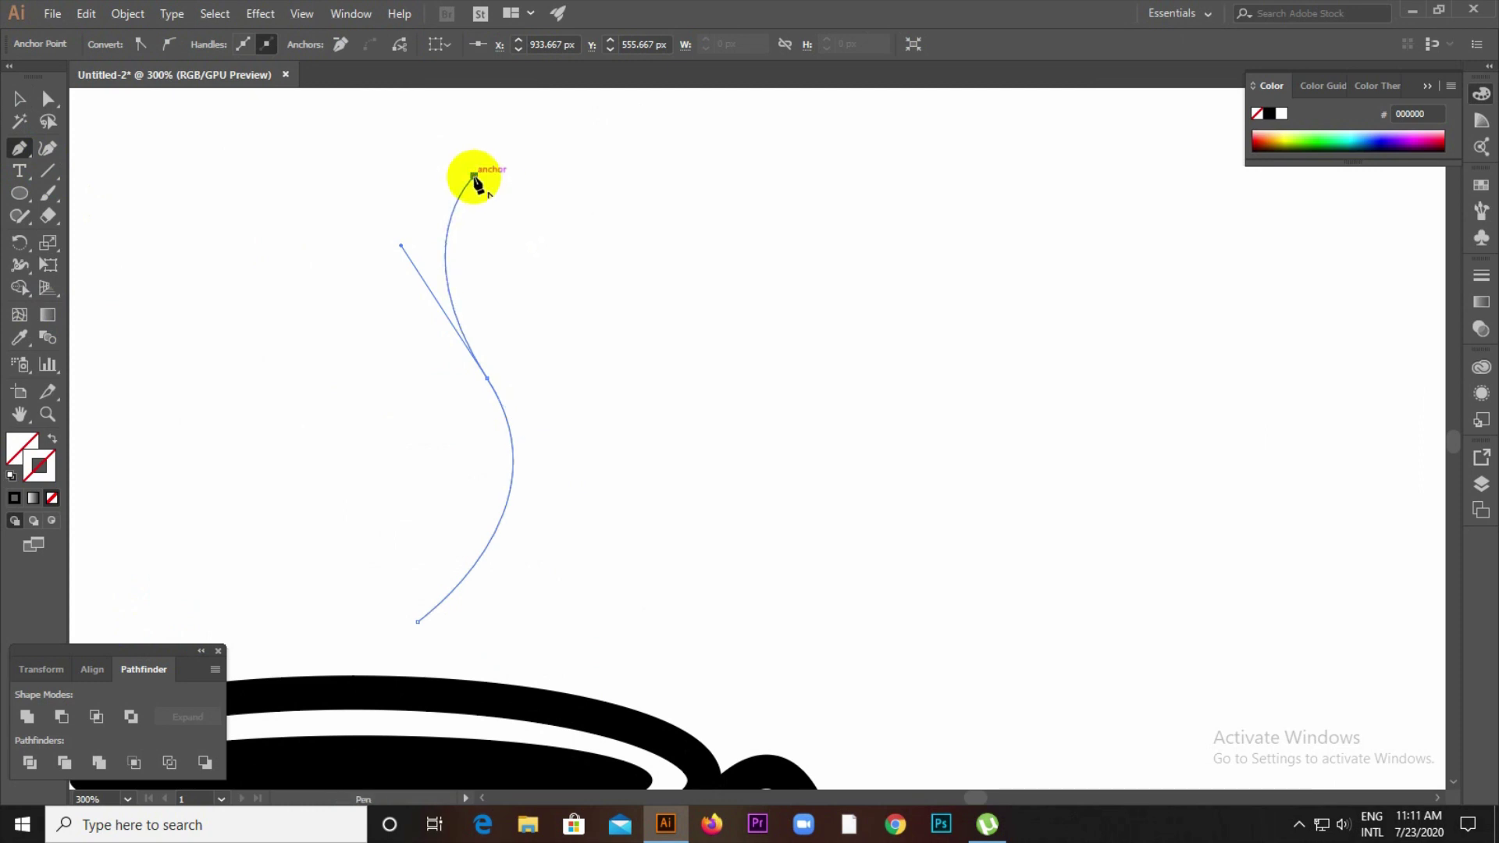
{"action": "left_click_drag", "start_coordinate": [474, 177], "coordinate": [576, 600]}
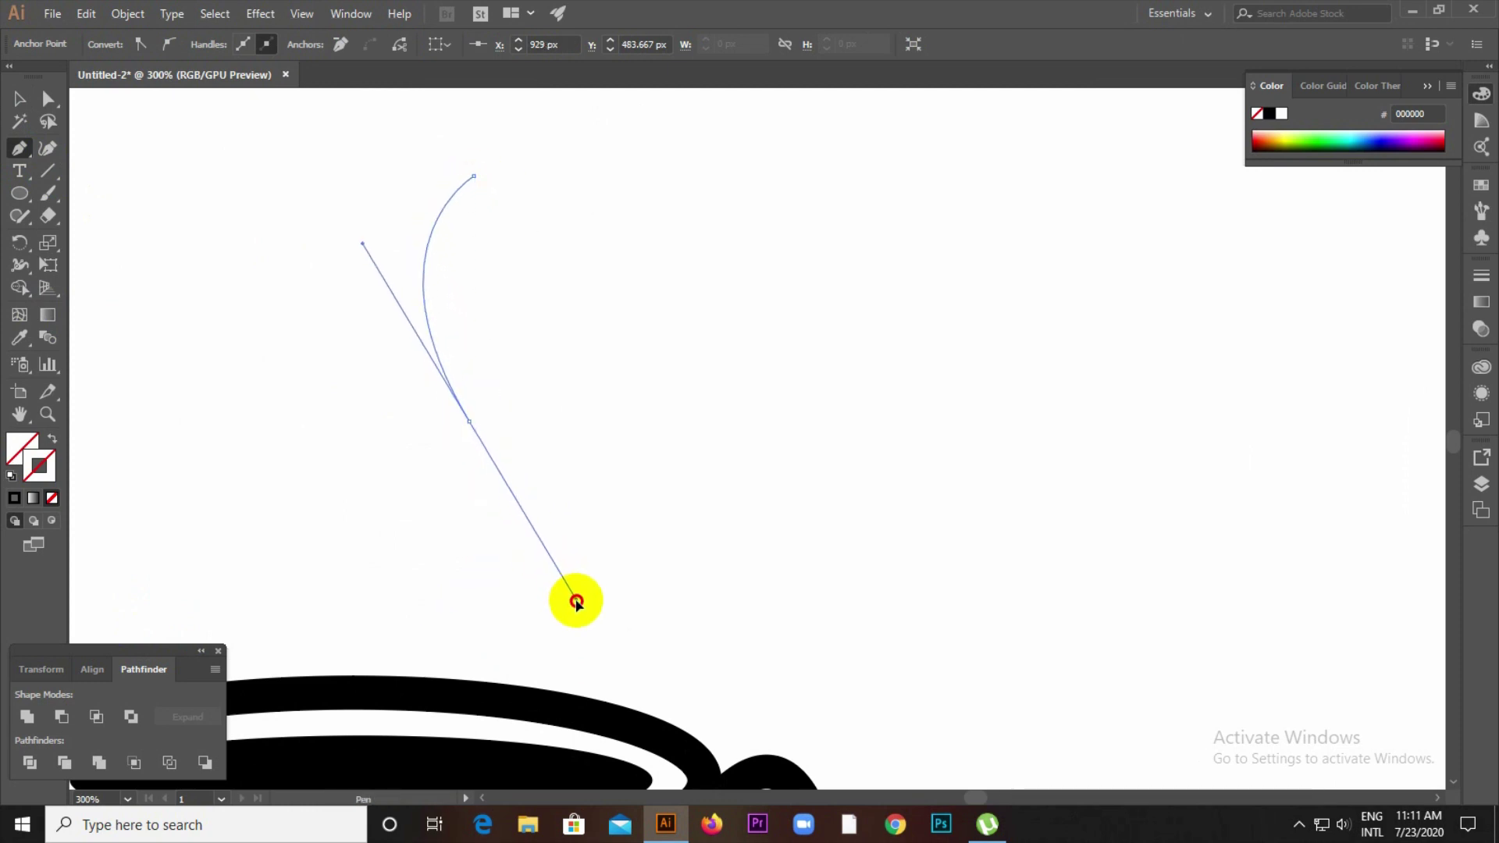
{"action": "left_click_drag", "start_coordinate": [418, 622], "coordinate": [396, 624]}
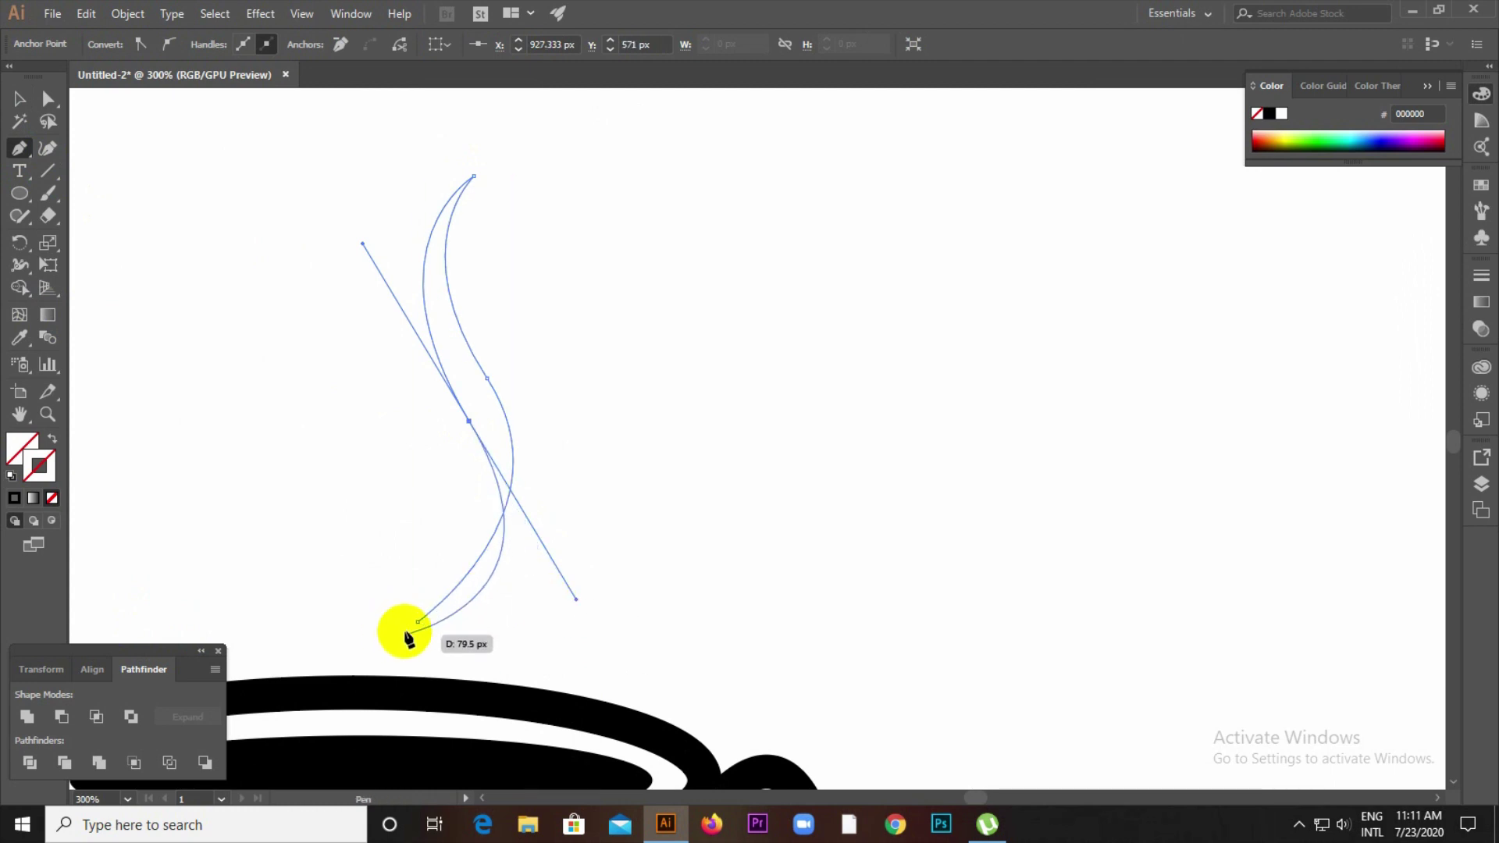
{"action": "left_click", "coordinate": [470, 422]}
{"action": "left_click", "coordinate": [420, 622]}
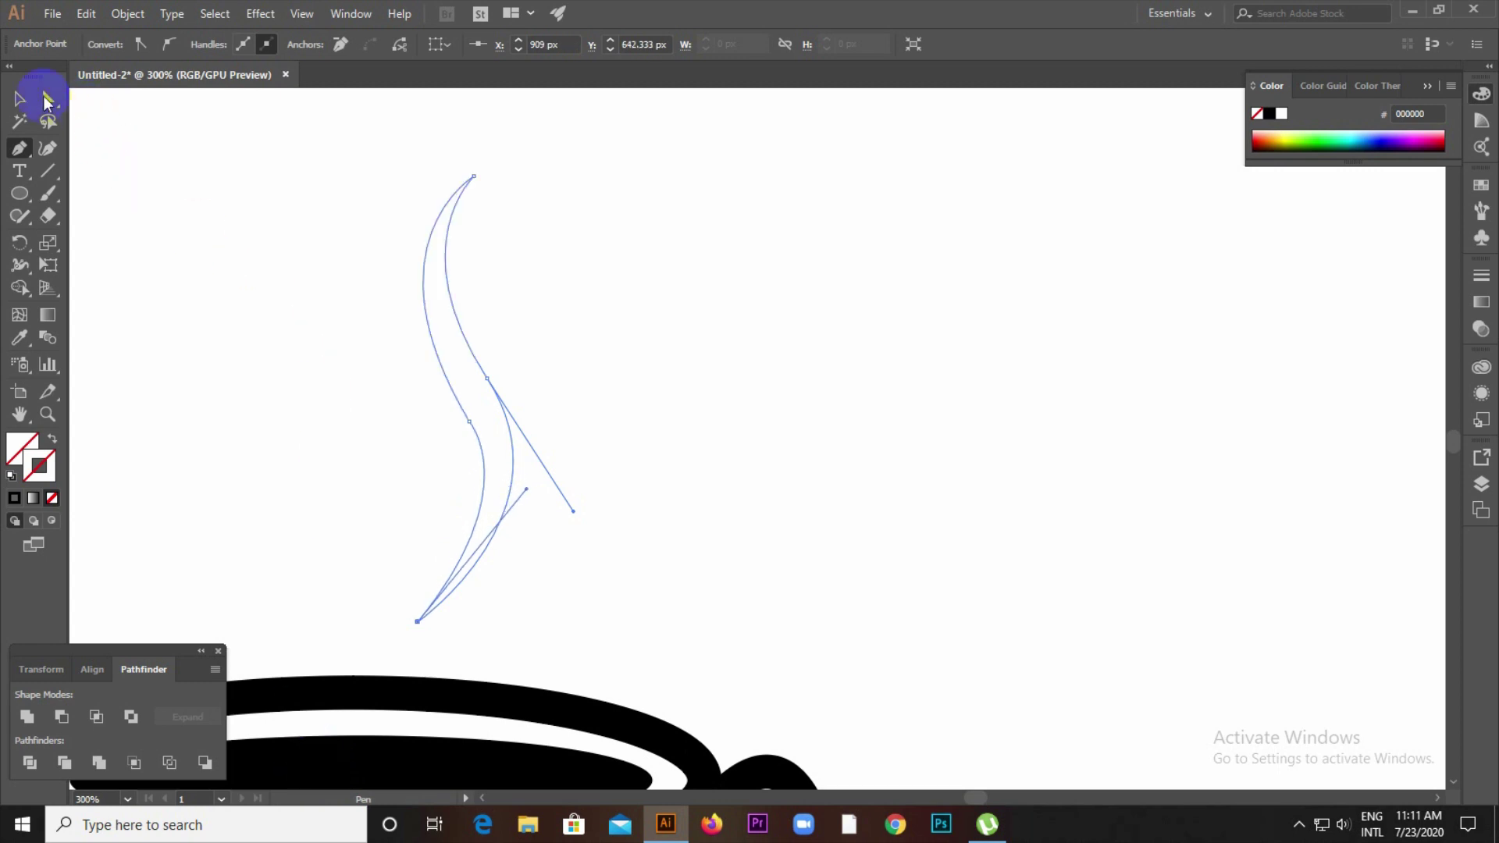
- Fill the steam wisp with red EF0000
{"action": "left_click", "coordinate": [19, 98]}
{"action": "left_click_drag", "start_coordinate": [245, 252], "coordinate": [481, 419]}
{"action": "left_click", "coordinate": [31, 471]}
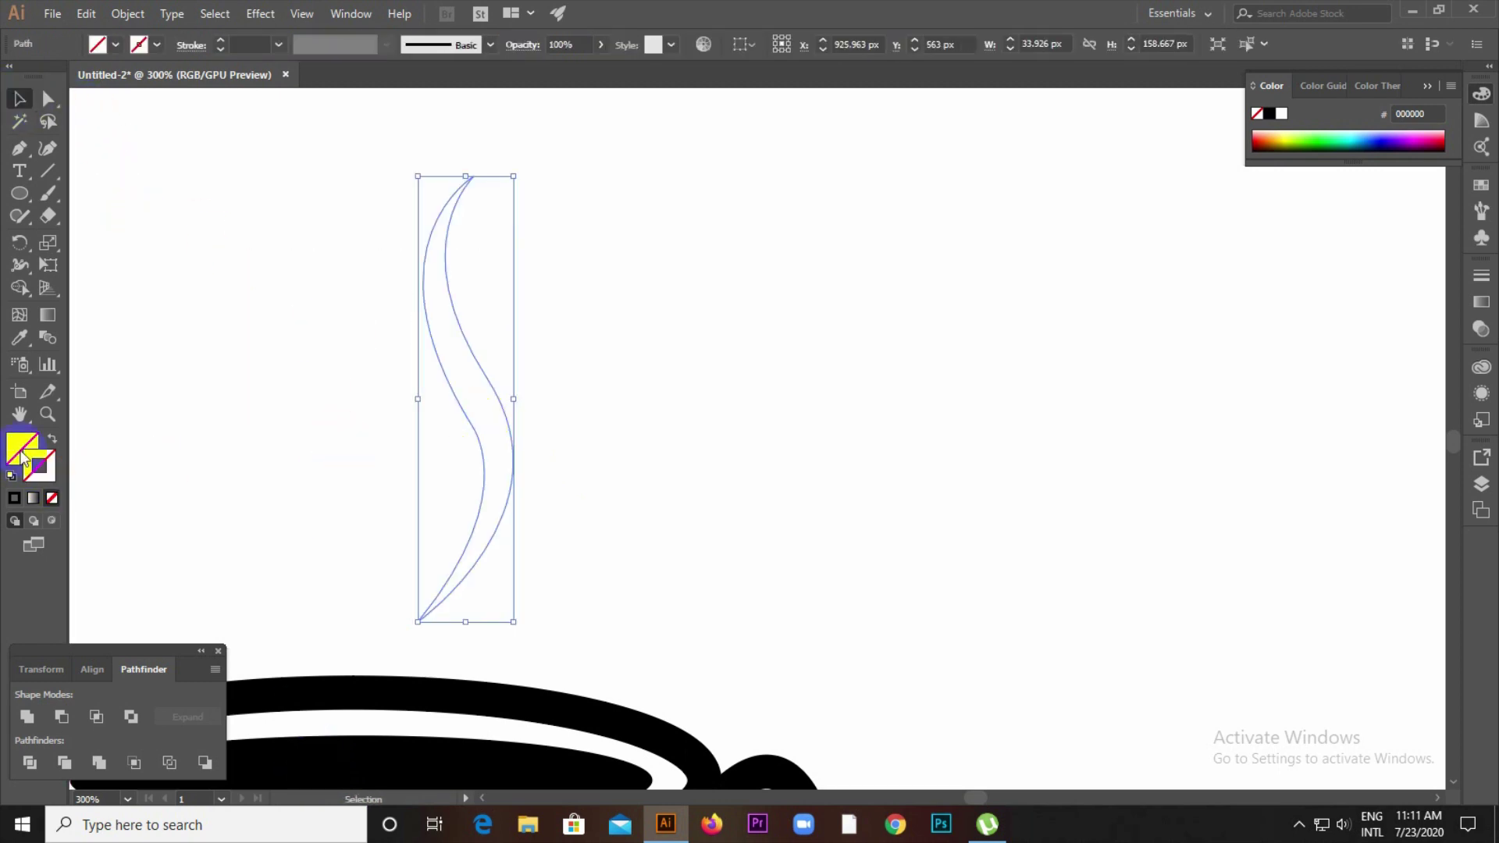
{"action": "double_click", "coordinate": [44, 457]}
{"action": "mouse_move", "coordinate": [585, 378]}
{"action": "left_mouse_down"}
{"action": "mouse_move", "coordinate": [679, 312]}
{"action": "mouse_move", "coordinate": [739, 296]}
{"action": "left_mouse_up"}
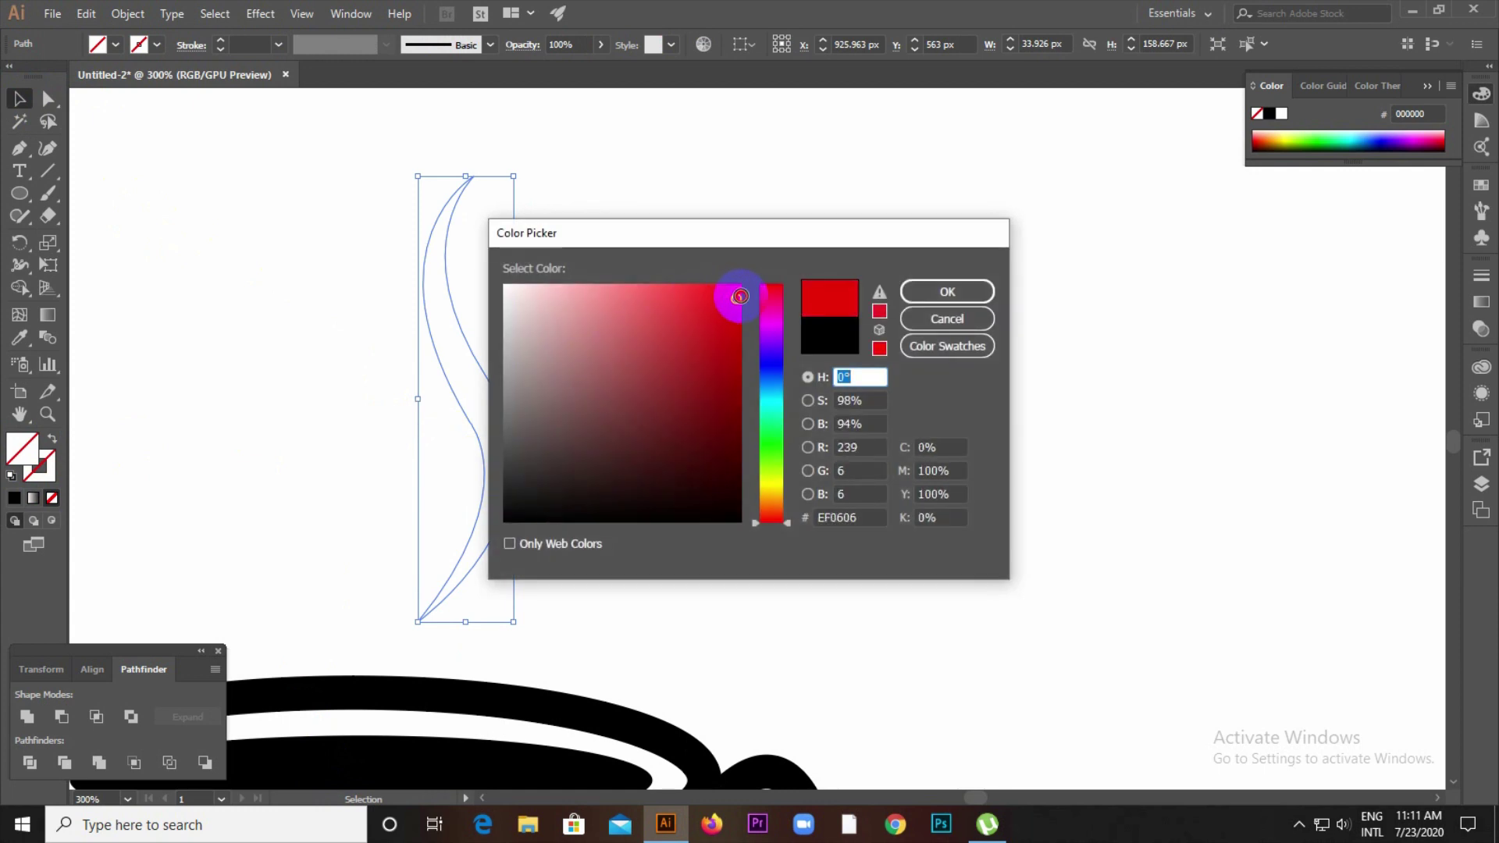
{"action": "left_click", "coordinate": [918, 292]}
{"action": "left_click", "coordinate": [719, 343]}
- Duplicate the steam wisp to its left and scale the copy down slightly about its centre
{"action": "scroll", "coordinate": [719, 343], "scroll_direction": "down", "scroll_amount": 4}
{"action": "scroll", "coordinate": [690, 379], "scroll_direction": "up", "scroll_amount": 2}
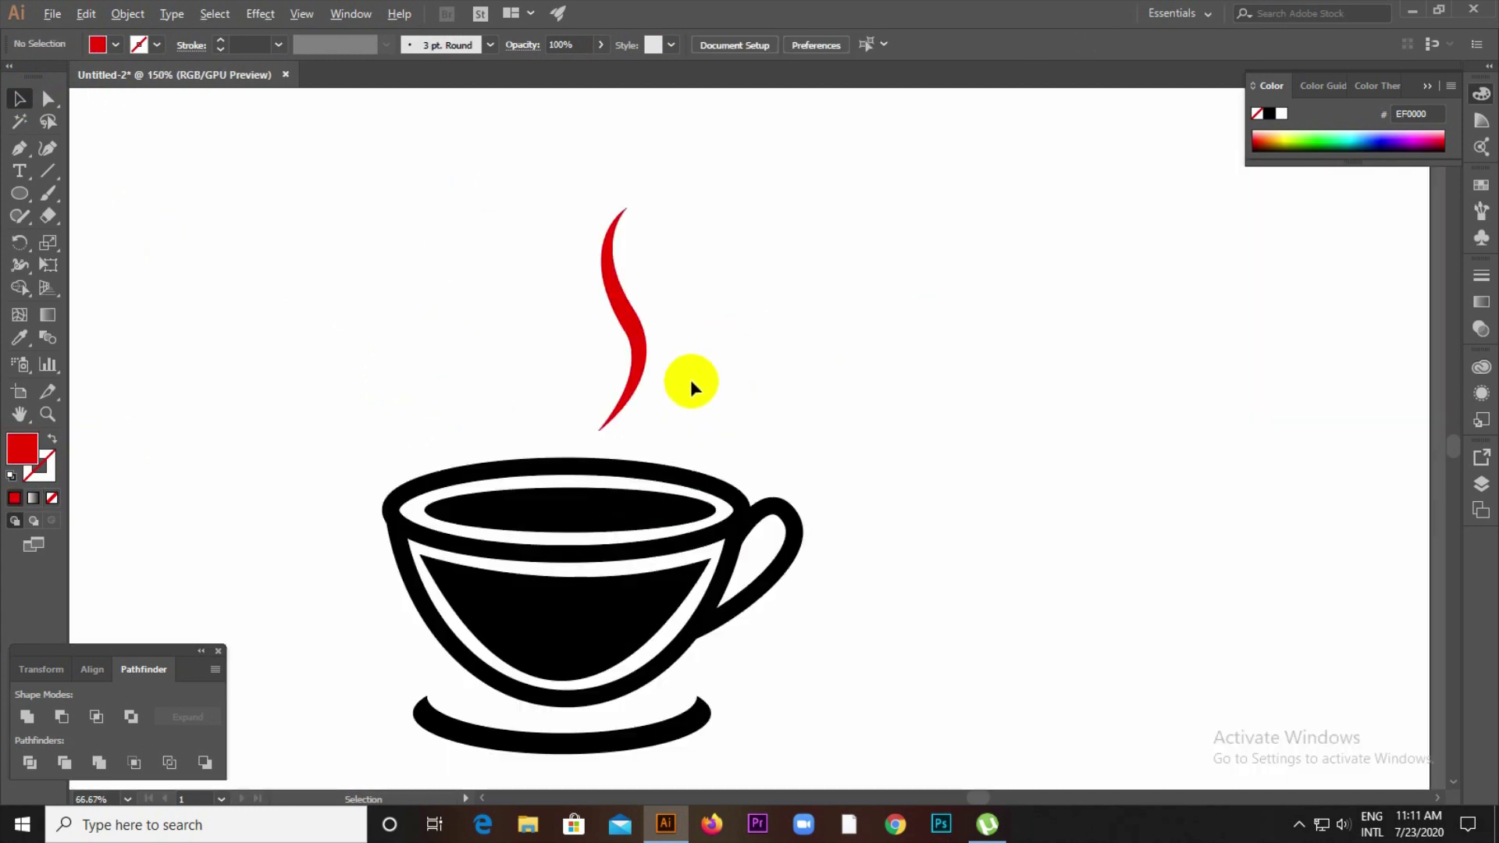
{"action": "left_click_drag", "start_coordinate": [638, 357], "coordinate": [587, 359]}
{"action": "scroll", "coordinate": [548, 269], "scroll_direction": "up", "scroll_amount": 1}
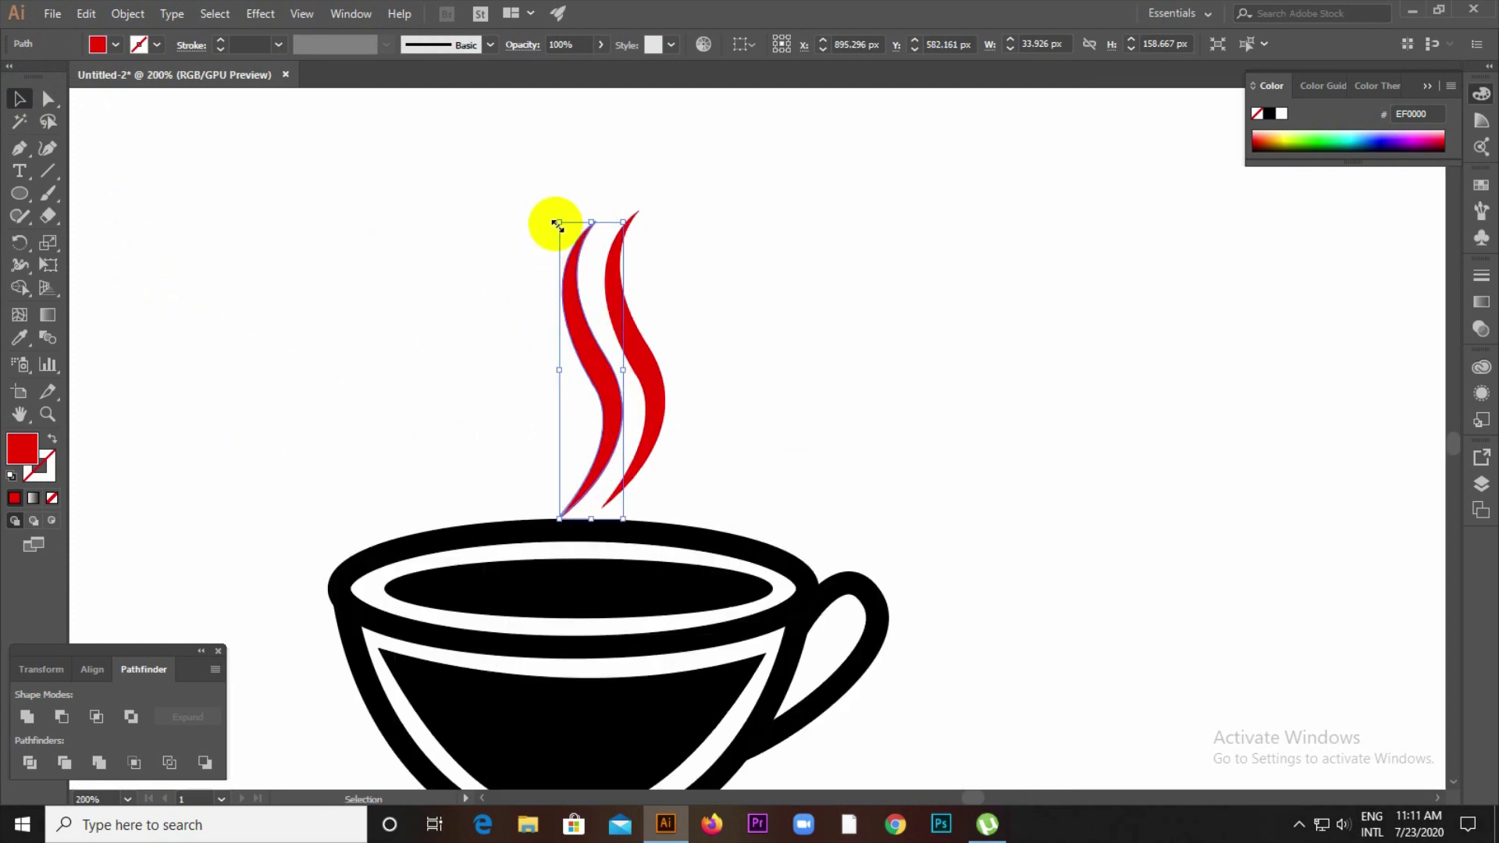
{"action": "left_click_drag", "start_coordinate": [556, 225], "coordinate": [564, 245]}
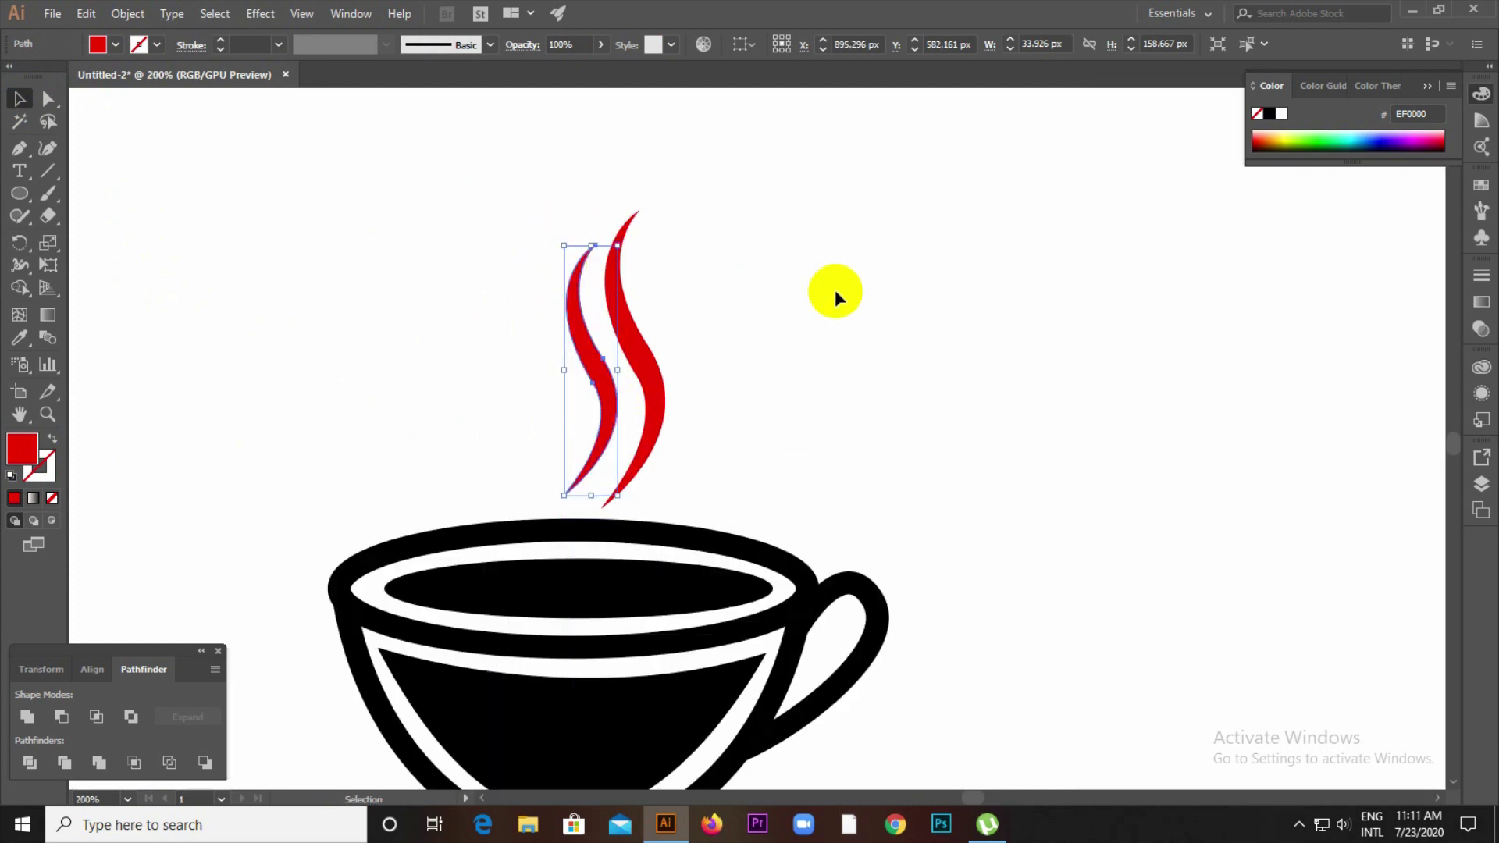
{"action": "left_click", "coordinate": [723, 356]}
- Shorten both steam wisps vertically and position them near the cup's centre, just above the rim
{"action": "left_click_drag", "start_coordinate": [452, 315], "coordinate": [623, 408]}
{"action": "left_click_drag", "start_coordinate": [595, 220], "coordinate": [578, 268]}
{"action": "left_click", "coordinate": [449, 346]}
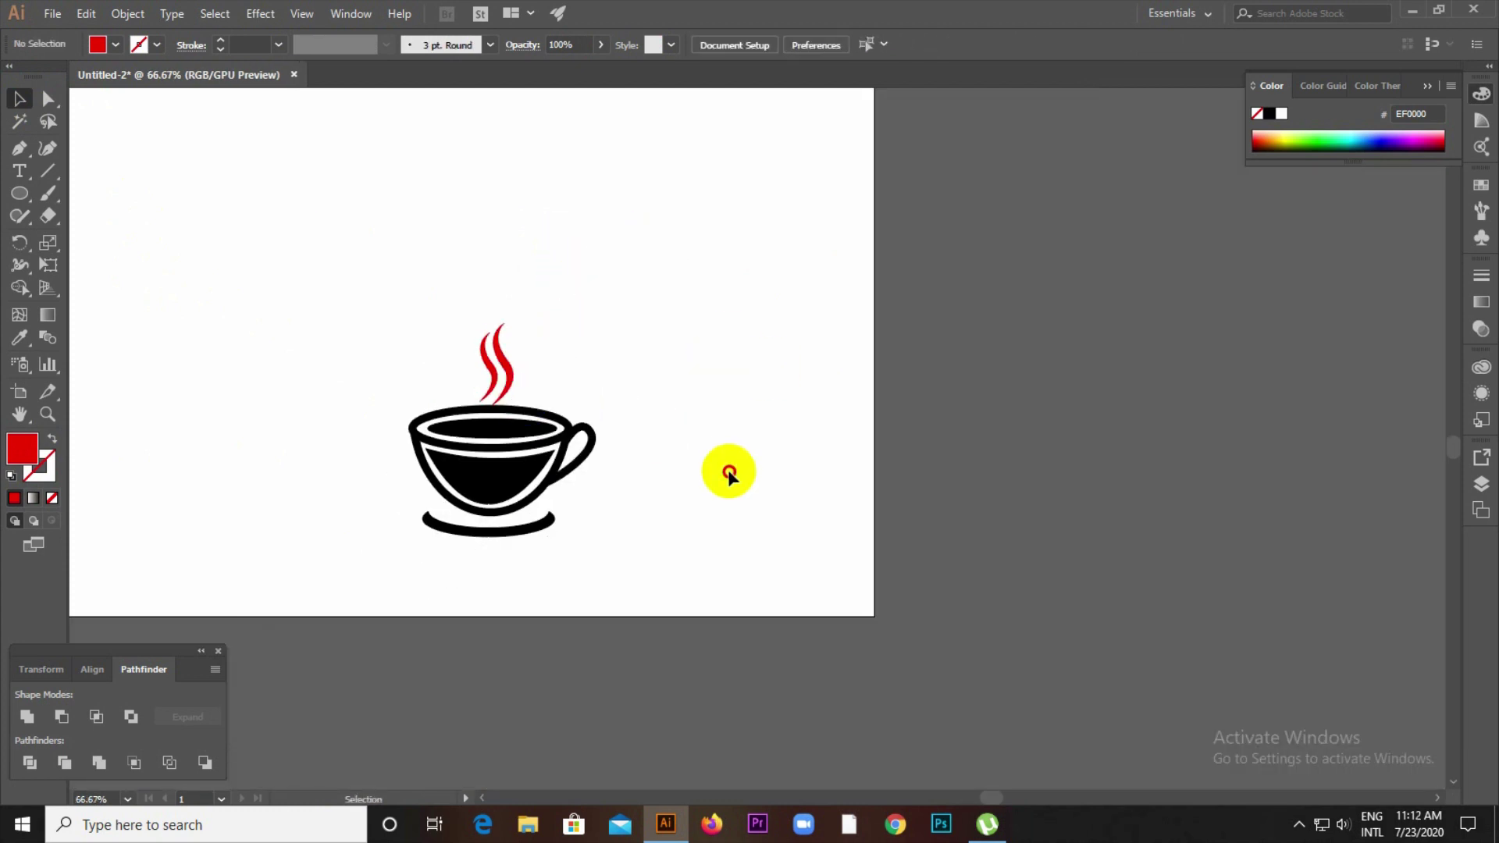
{"action": "scroll", "coordinate": [625, 429], "scroll_direction": "up", "scroll_amount": 2}
{"action": "left_click_drag", "start_coordinate": [329, 248], "coordinate": [519, 306]}
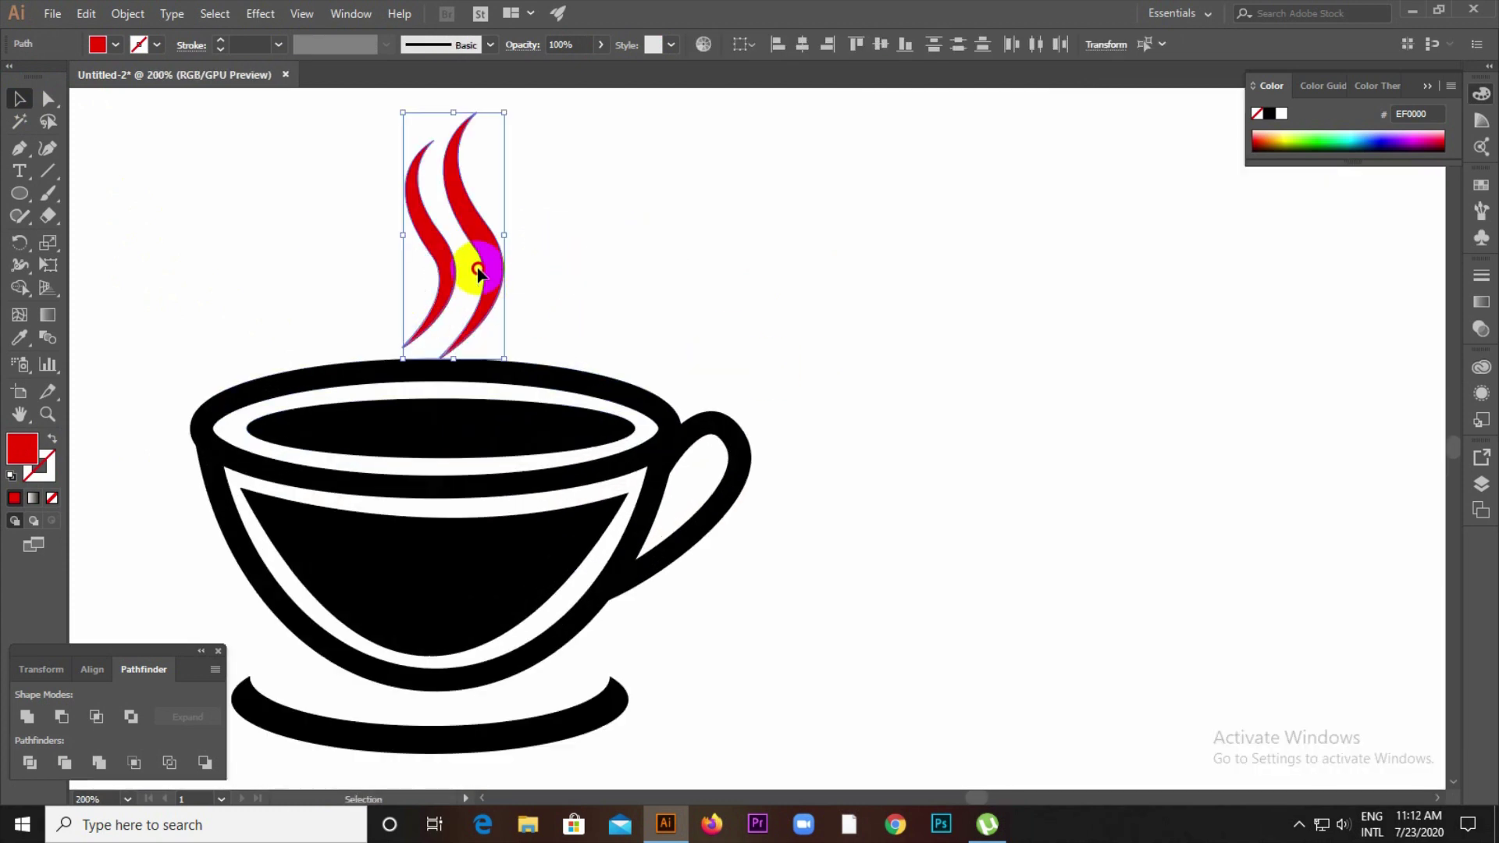
{"action": "left_click", "coordinate": [476, 267]}
{"action": "left_click", "coordinate": [513, 273]}
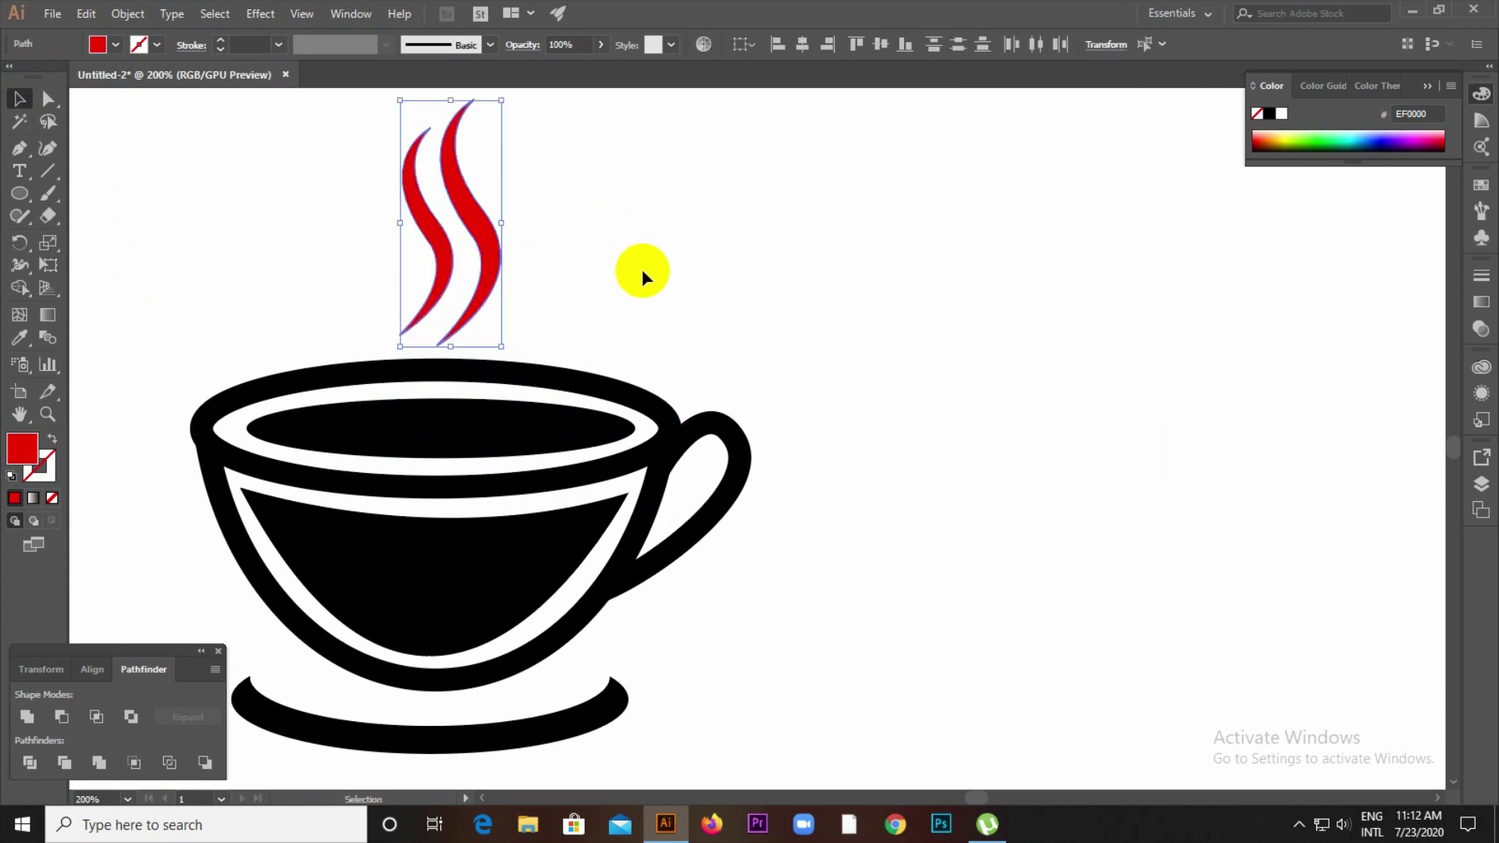
{"action": "left_click", "coordinate": [640, 268]}
- Recolour the cup's body shading by sampling the red of the steam with the Eyedropper
{"action": "scroll", "coordinate": [461, 312], "scroll_direction": "down", "scroll_amount": 2}
{"action": "scroll", "coordinate": [523, 472], "scroll_direction": "up", "scroll_amount": 1}
{"action": "left_click", "coordinate": [408, 430]}
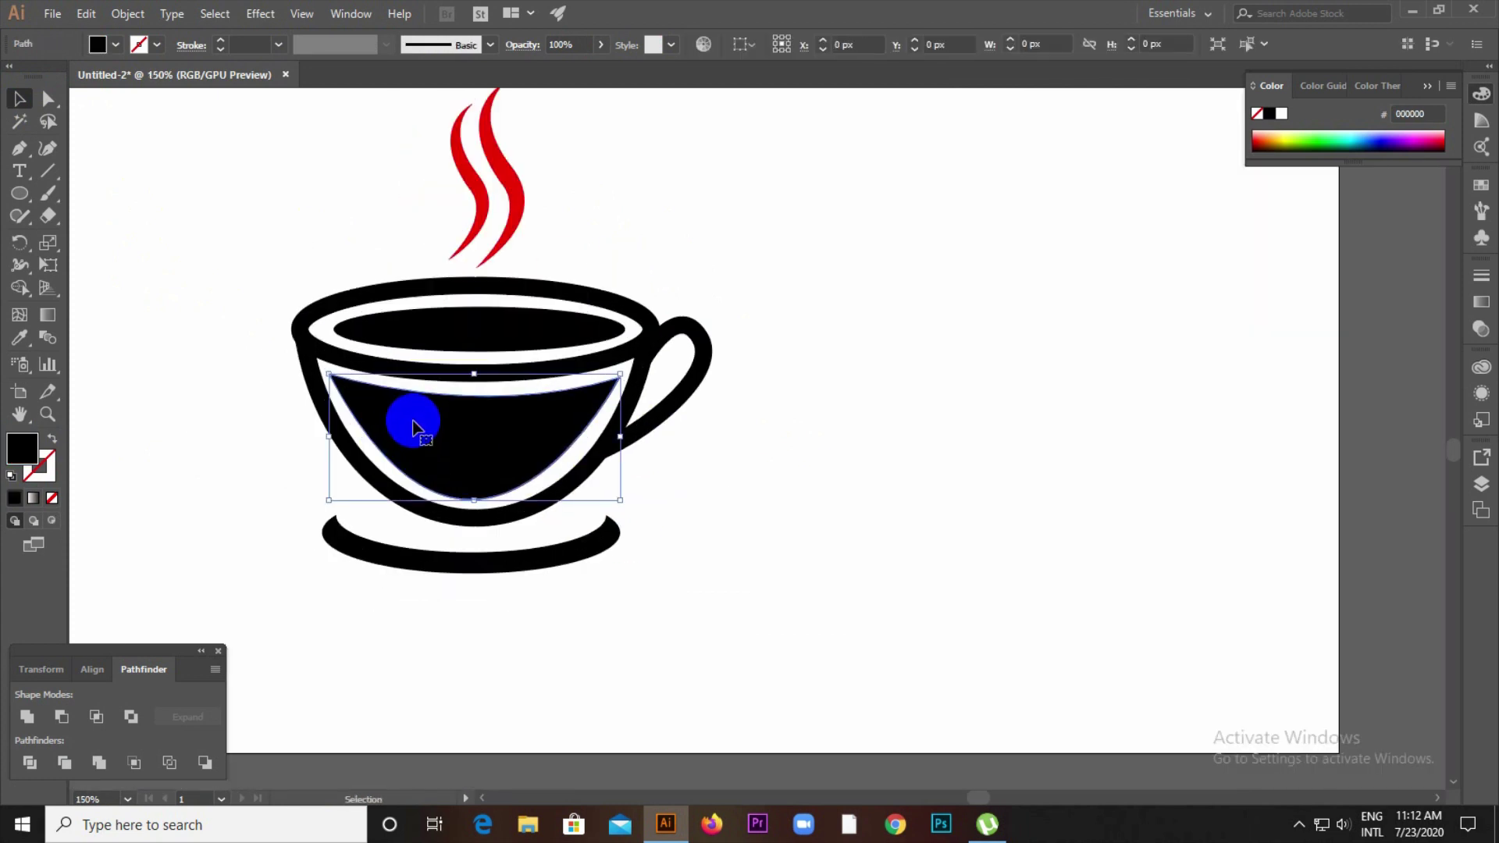
{"action": "left_click", "coordinate": [500, 204]}
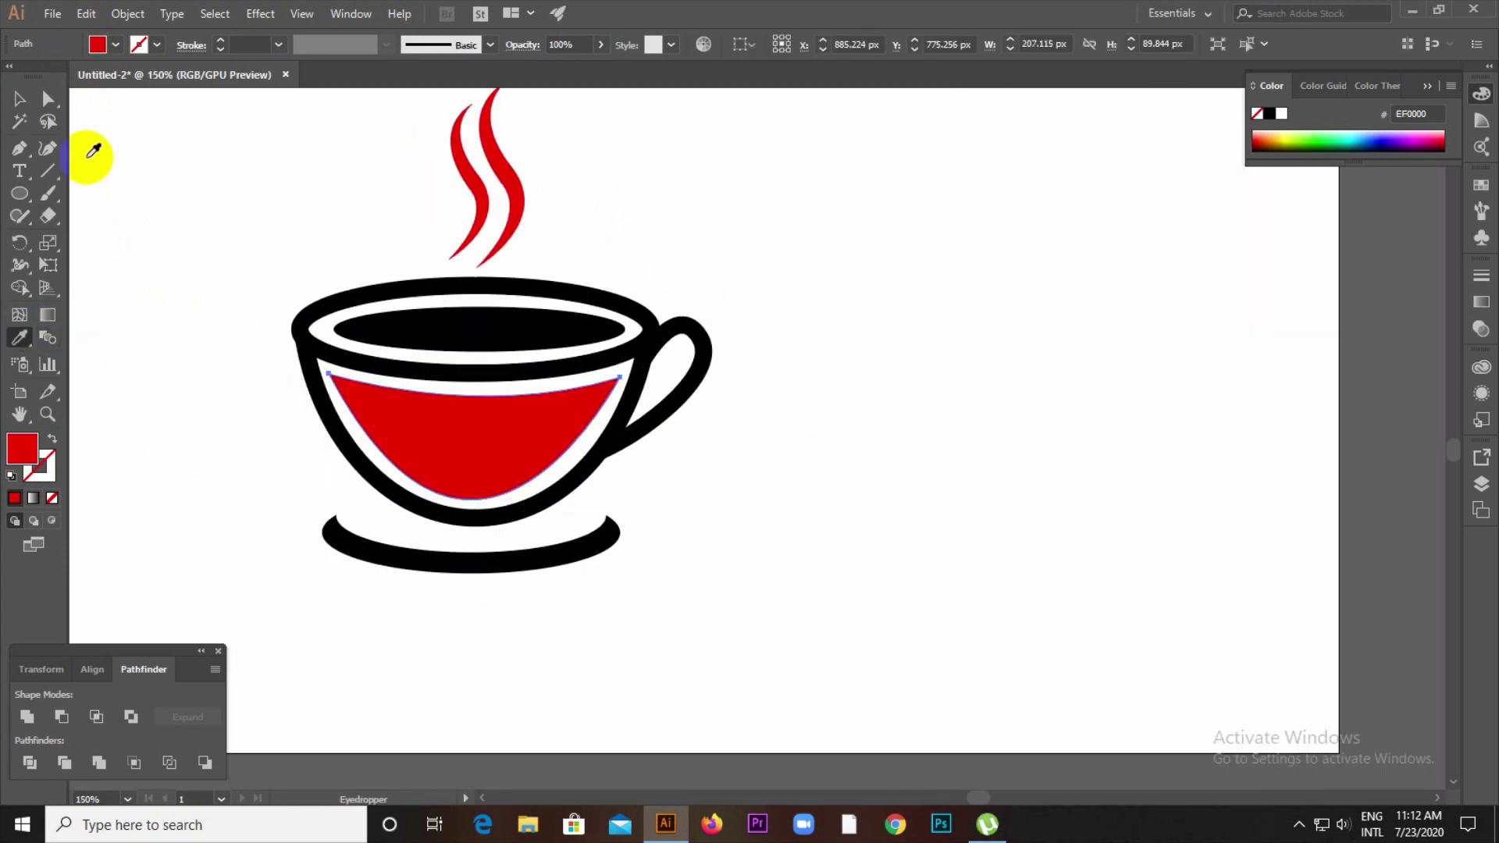
{"action": "left_click", "coordinate": [21, 99]}
- Apply the steam's red to the coffee surface ellipse with the Eyedropper
{"action": "left_click", "coordinate": [495, 325]}
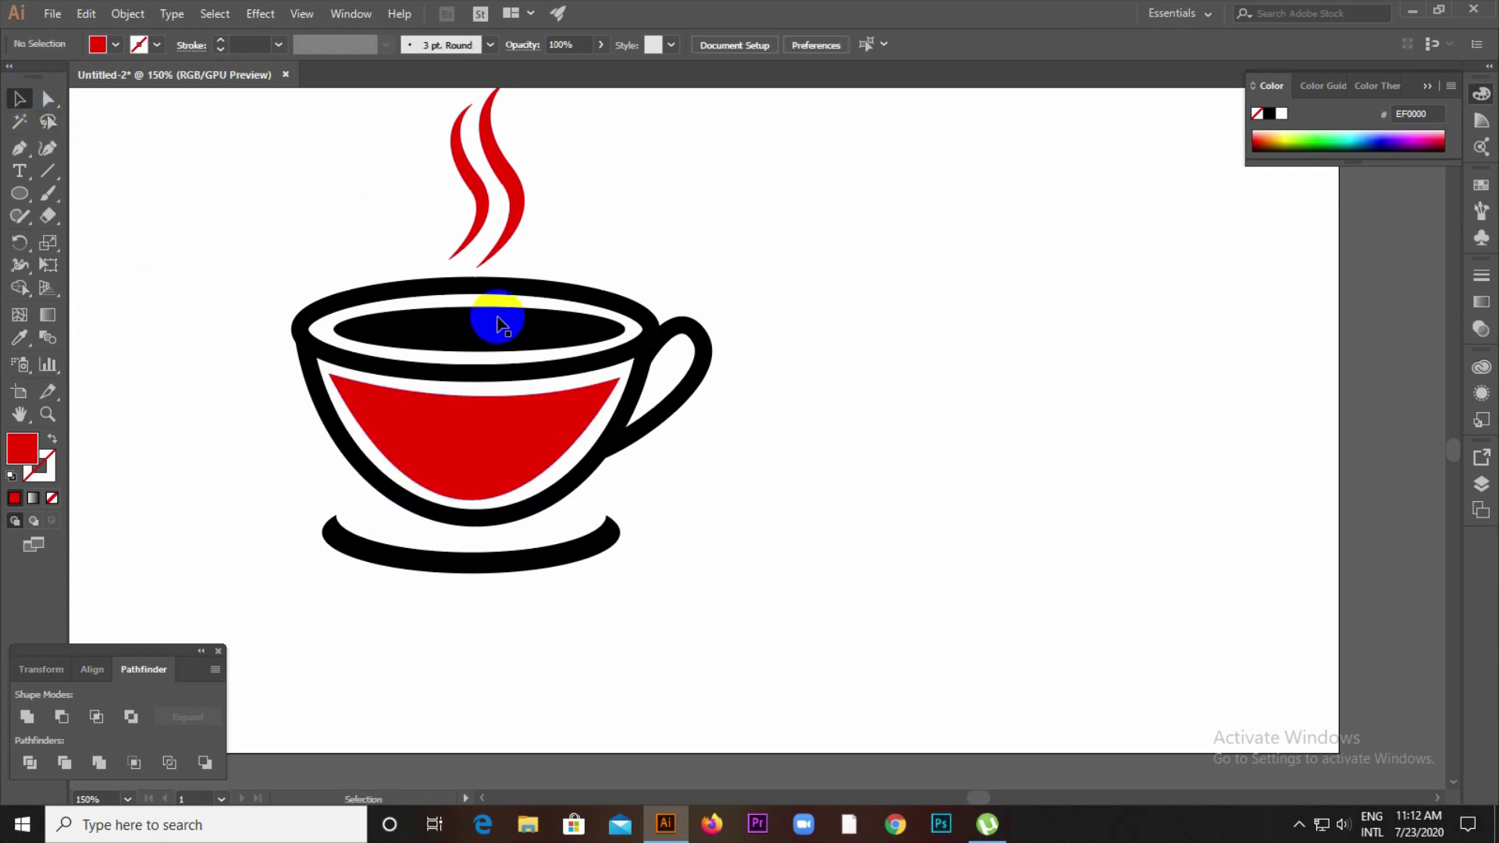
{"action": "left_click", "coordinate": [30, 336]}
{"action": "left_click", "coordinate": [473, 167]}
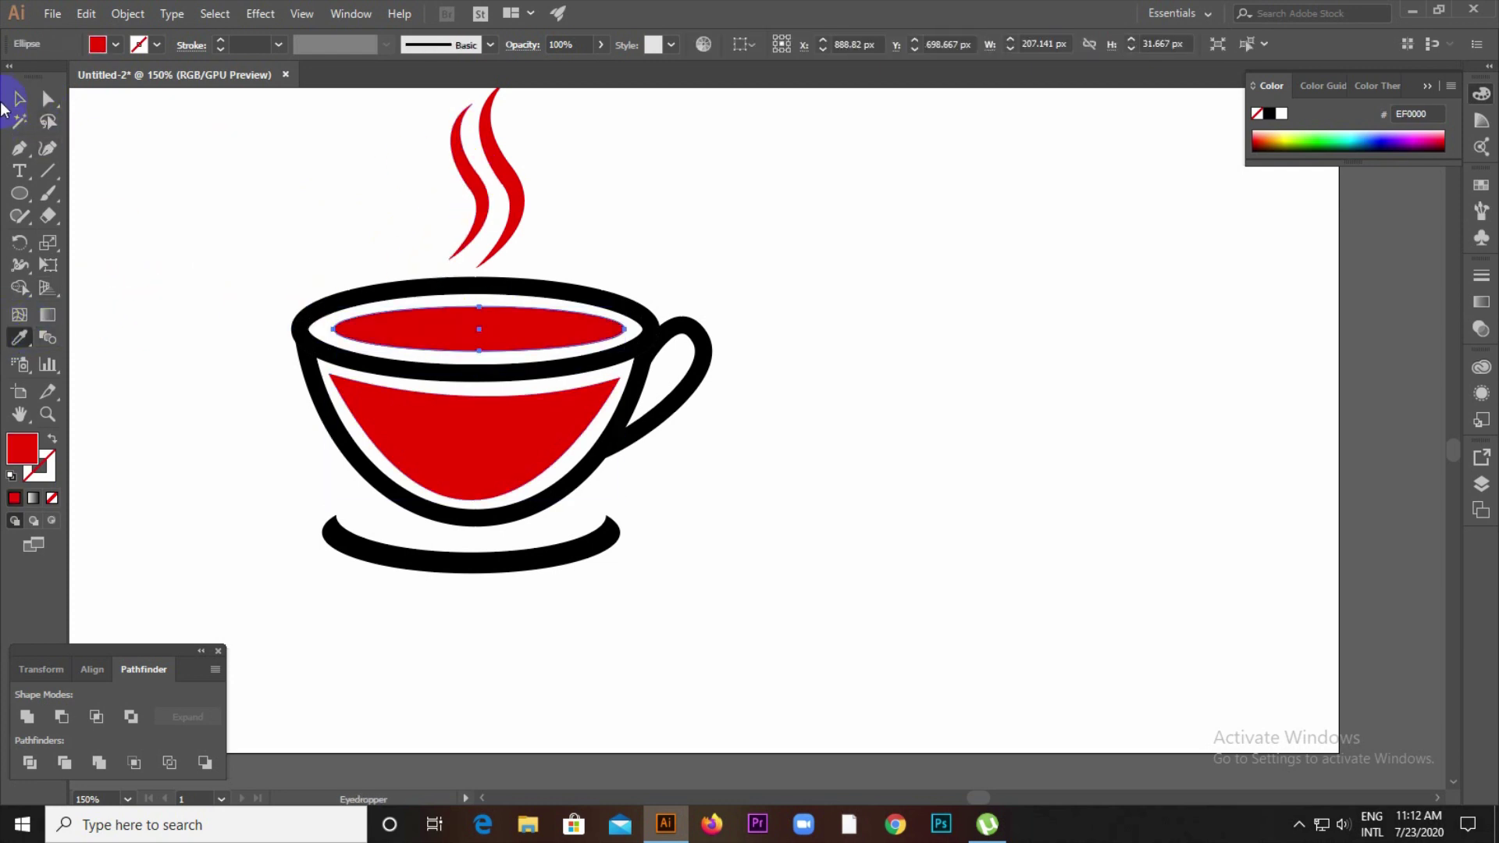
{"action": "left_click", "coordinate": [17, 99]}
- Try to unite the cup's front rim band, handle and body outline into one black shape
{"action": "left_click", "coordinate": [341, 381]}
{"action": "left_click", "coordinate": [335, 365]}
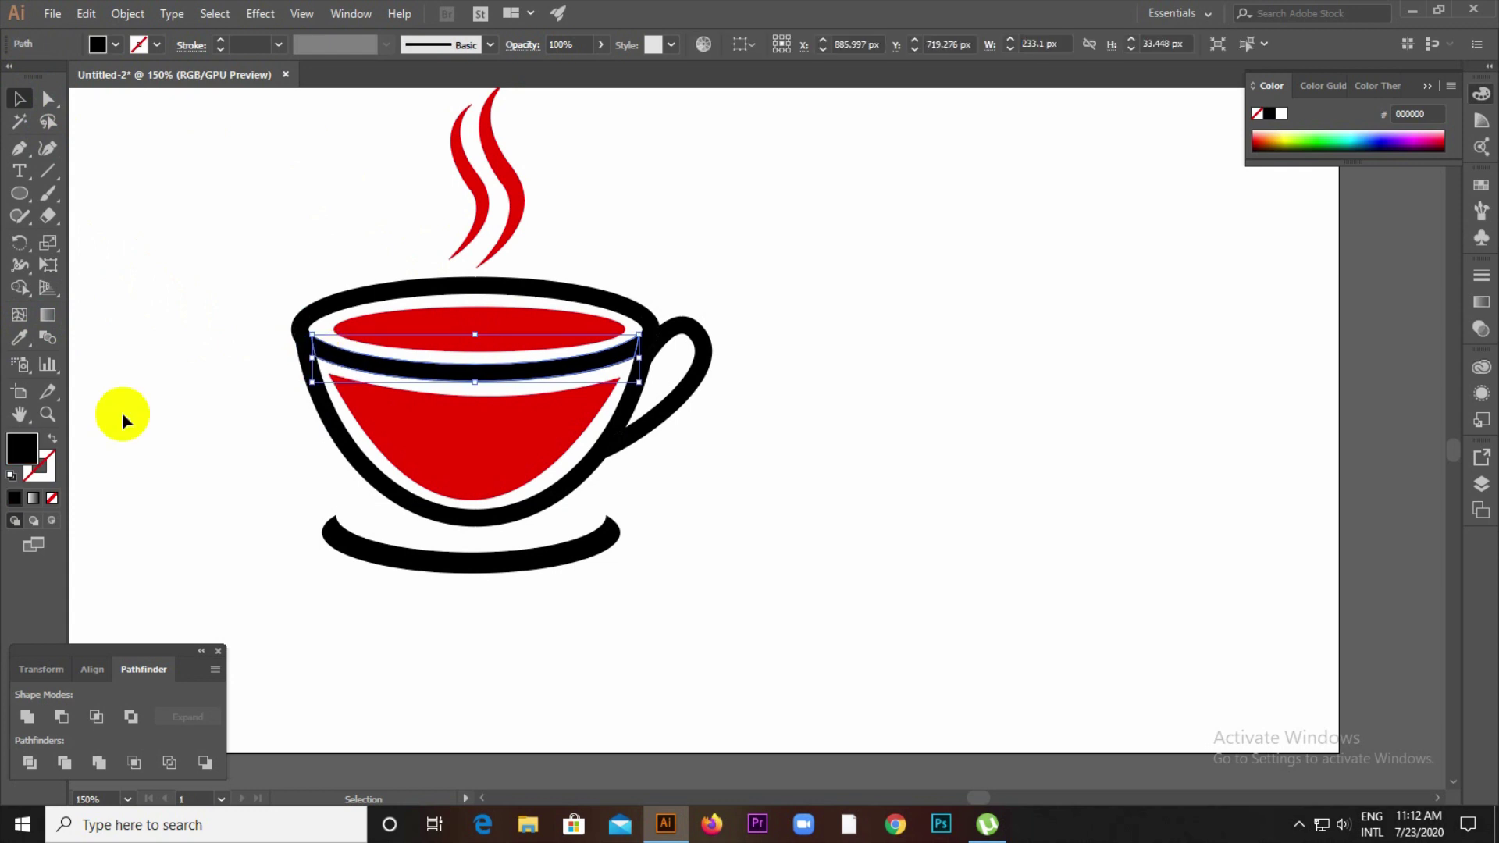
{"action": "scroll", "coordinate": [636, 351], "scroll_direction": "up", "scroll_amount": 3}
{"action": "left_click", "coordinate": [676, 315], "text": "shift"}
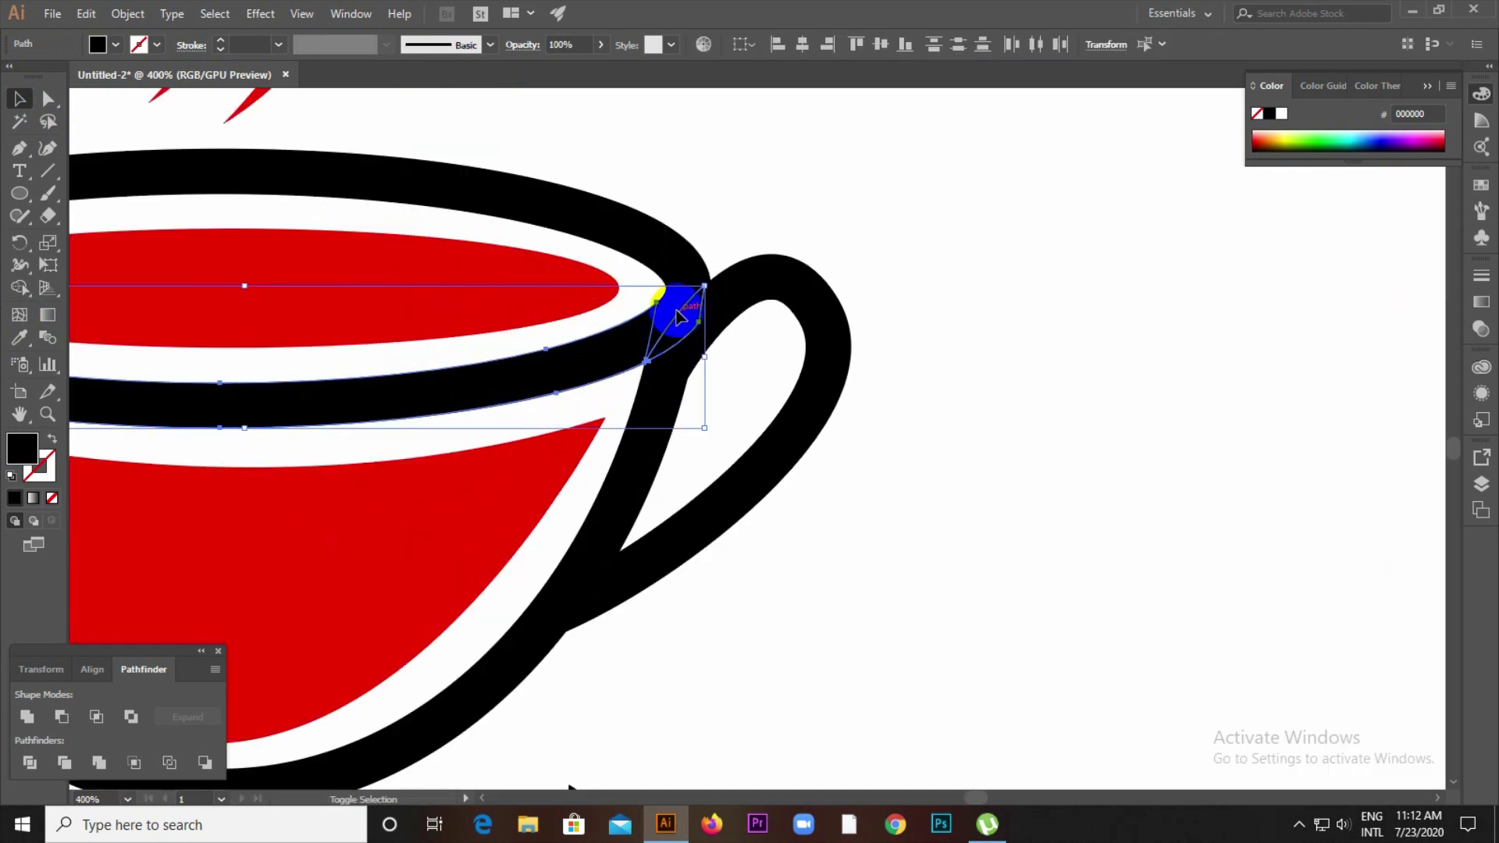
{"action": "left_click", "coordinate": [746, 297], "text": "shift"}
{"action": "scroll", "coordinate": [736, 286], "scroll_direction": "down", "scroll_amount": 3}
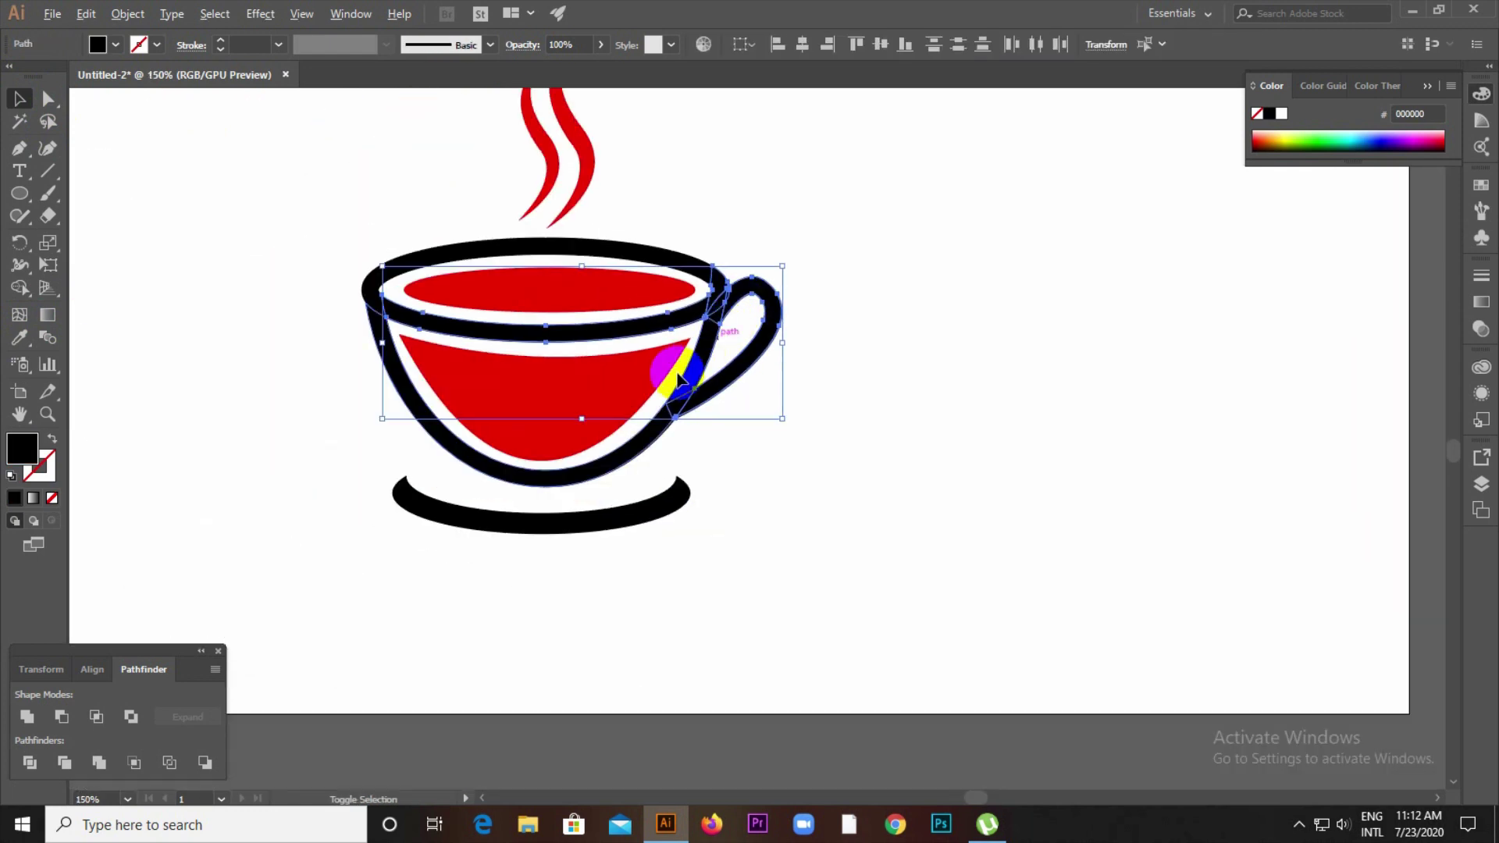
{"action": "left_click", "coordinate": [646, 441], "text": "shift"}
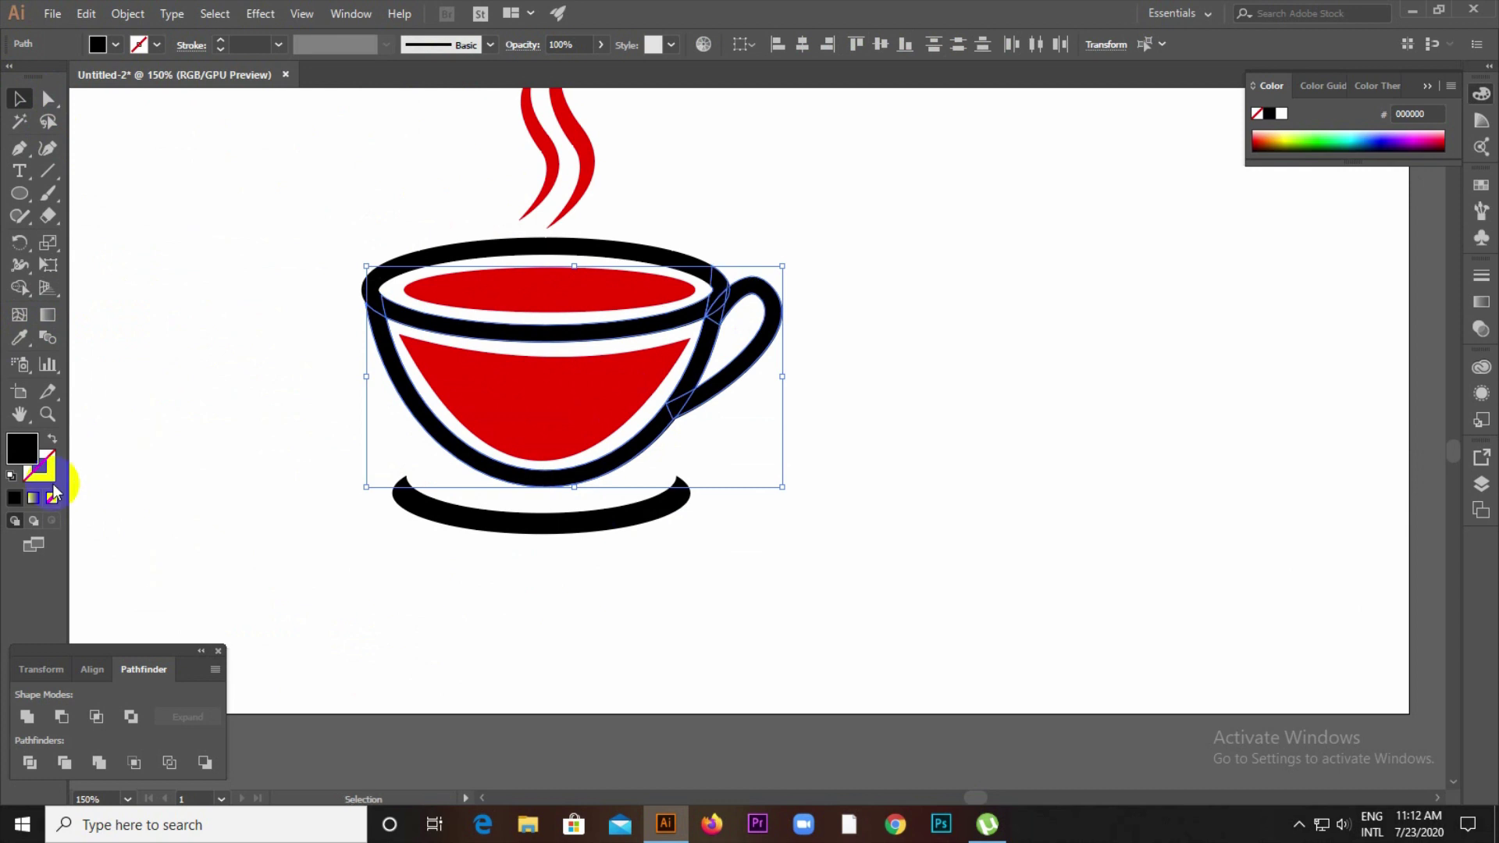
{"action": "left_click", "coordinate": [37, 705]}
{"action": "left_click", "coordinate": [161, 572]}
{"action": "scroll", "coordinate": [714, 412], "scroll_direction": "up", "scroll_amount": 5}
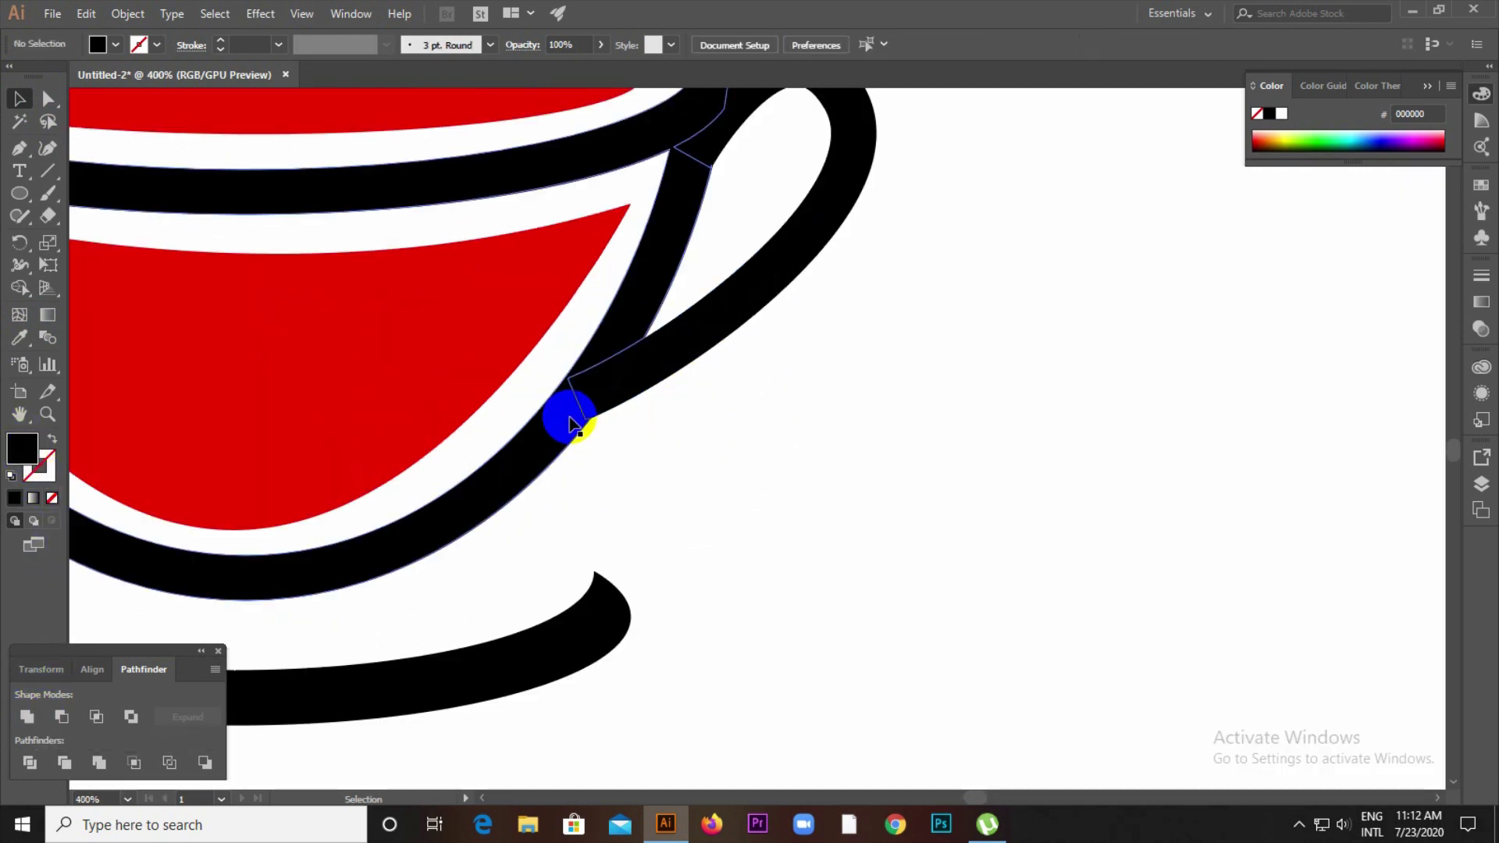
{"action": "scroll", "coordinate": [682, 451], "scroll_direction": "down", "scroll_amount": 2}
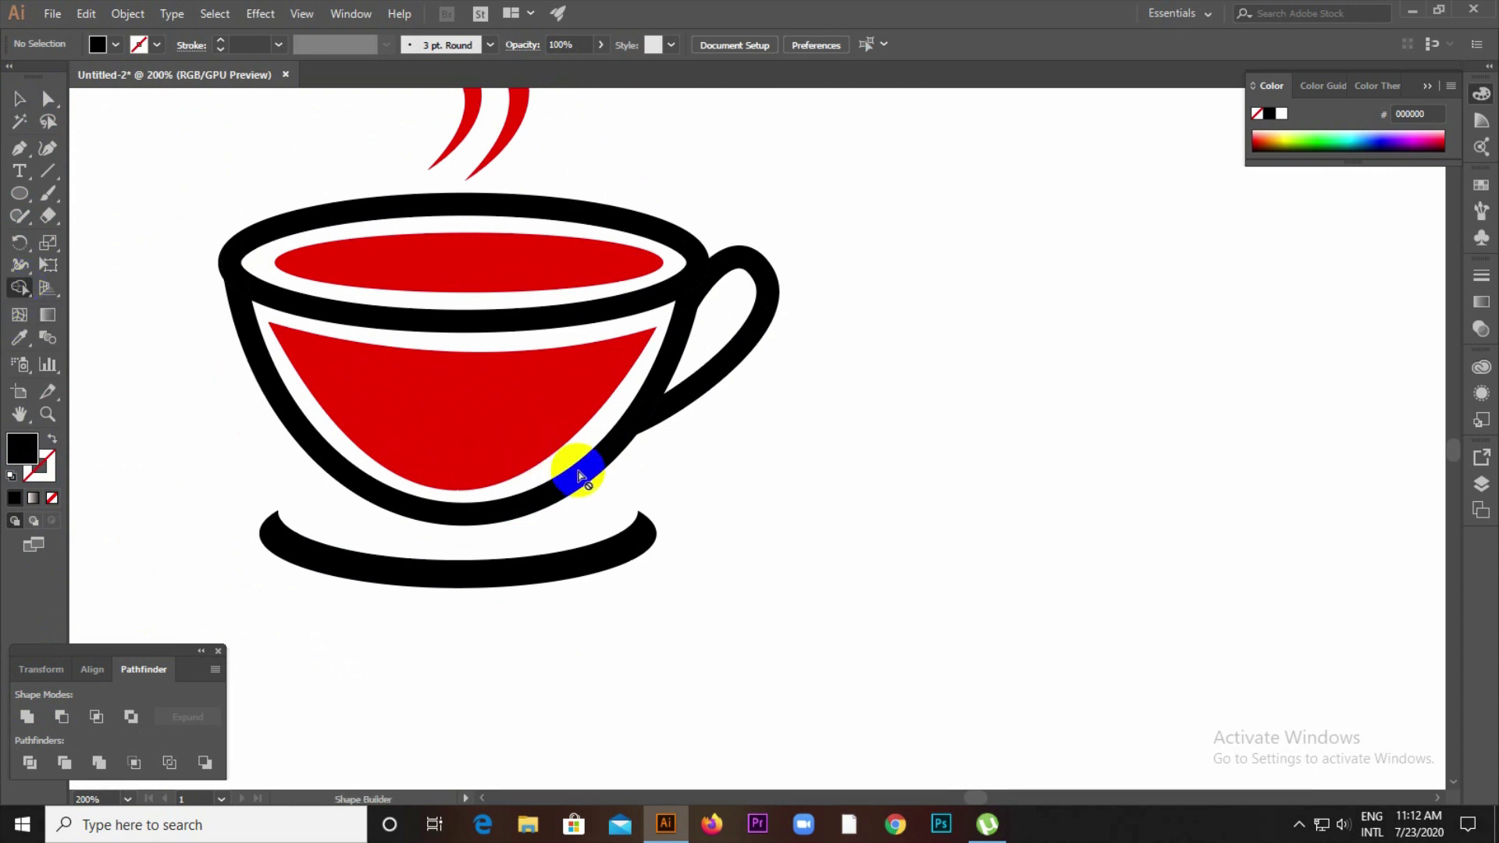
- Select the whole cup and saucer and merge the overlapping rim, body and handle outlines with the Shape Builder
{"action": "left_click", "coordinate": [13, 94]}
{"action": "left_click_drag", "start_coordinate": [241, 257], "coordinate": [625, 513]}
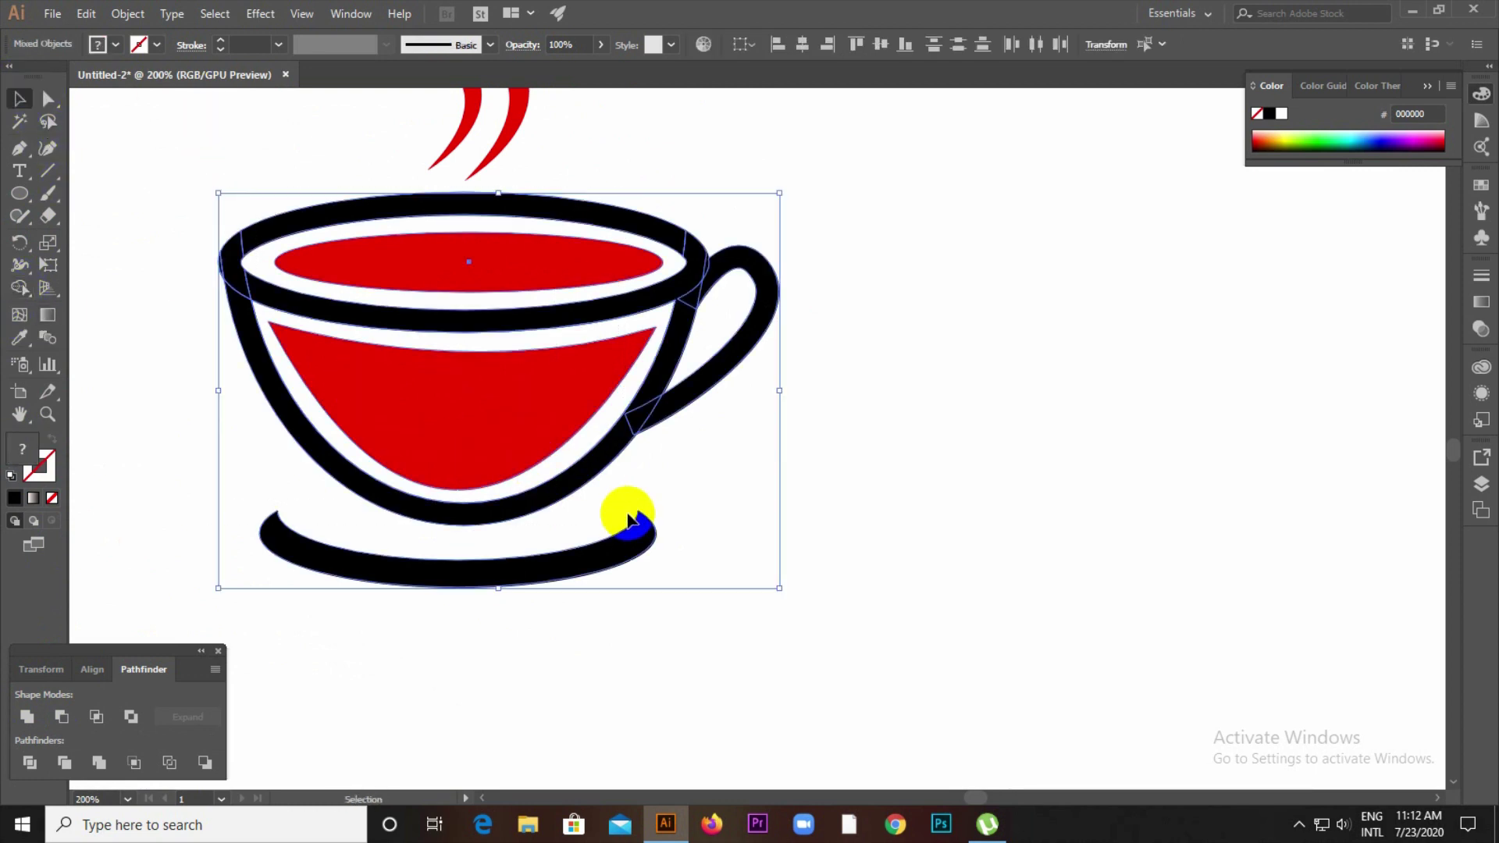
{"action": "left_click", "coordinate": [19, 287]}
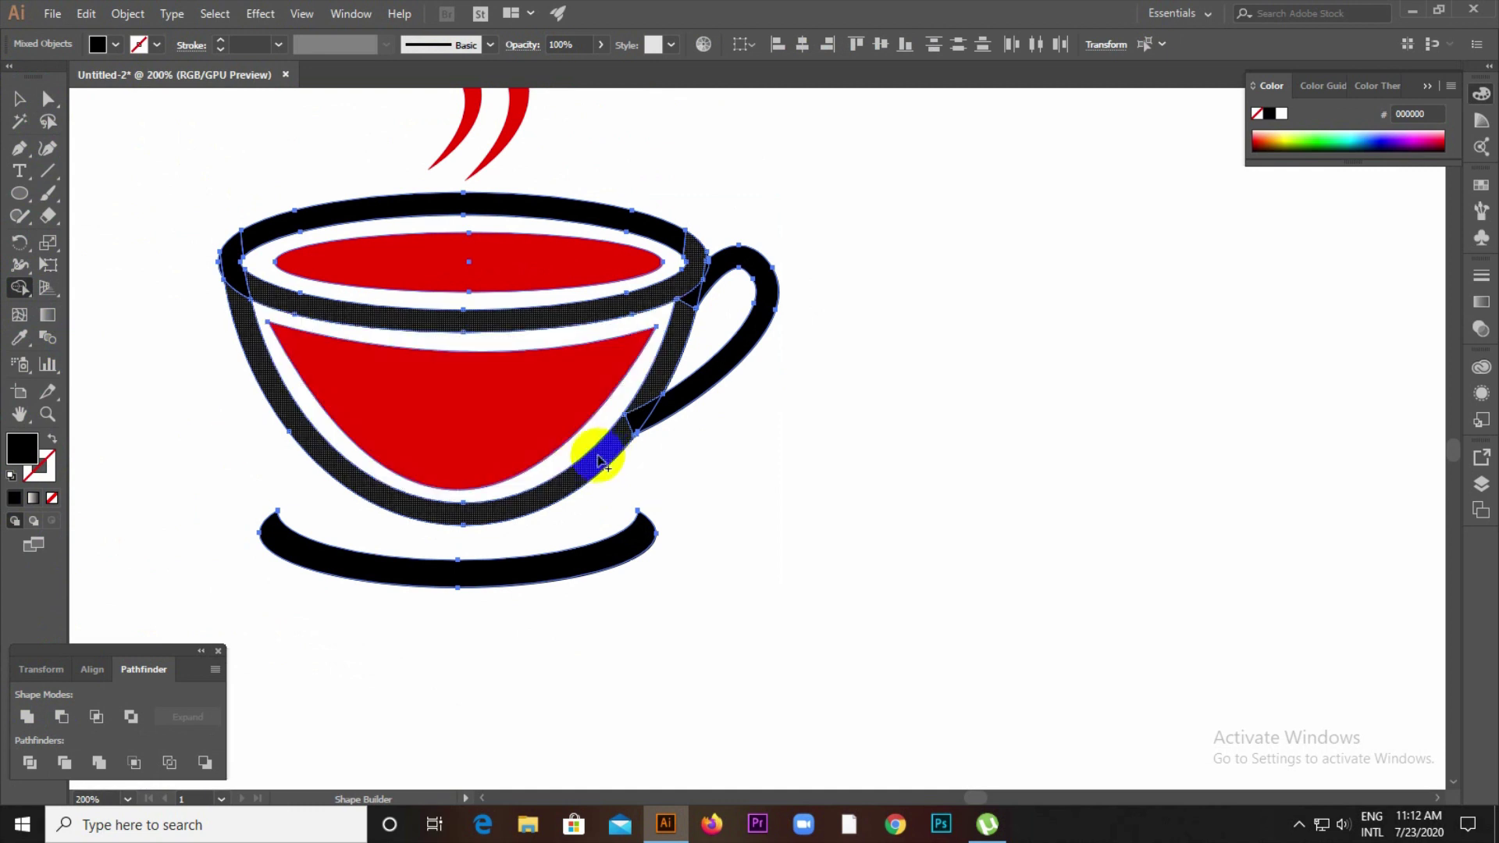
{"action": "mouse_move", "coordinate": [640, 422]}
{"action": "left_mouse_down"}
{"action": "mouse_move", "coordinate": [694, 274]}
{"action": "mouse_move", "coordinate": [696, 307]}
{"action": "mouse_move", "coordinate": [691, 278]}
{"action": "mouse_move", "coordinate": [710, 275]}
{"action": "mouse_move", "coordinate": [679, 247]}
{"action": "left_mouse_up"}
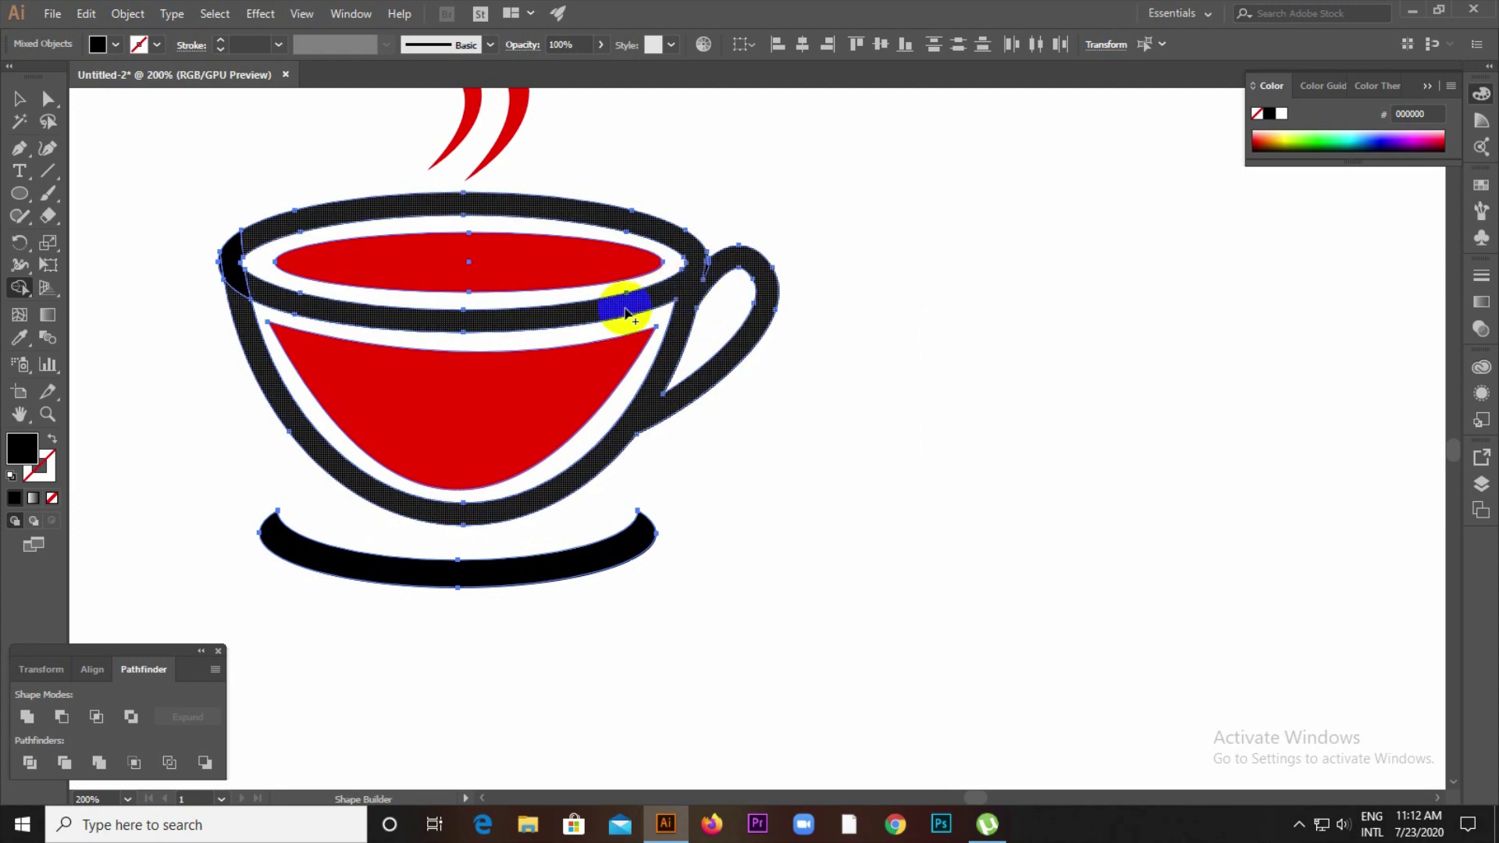
{"action": "left_click_drag", "start_coordinate": [231, 279], "coordinate": [247, 287]}
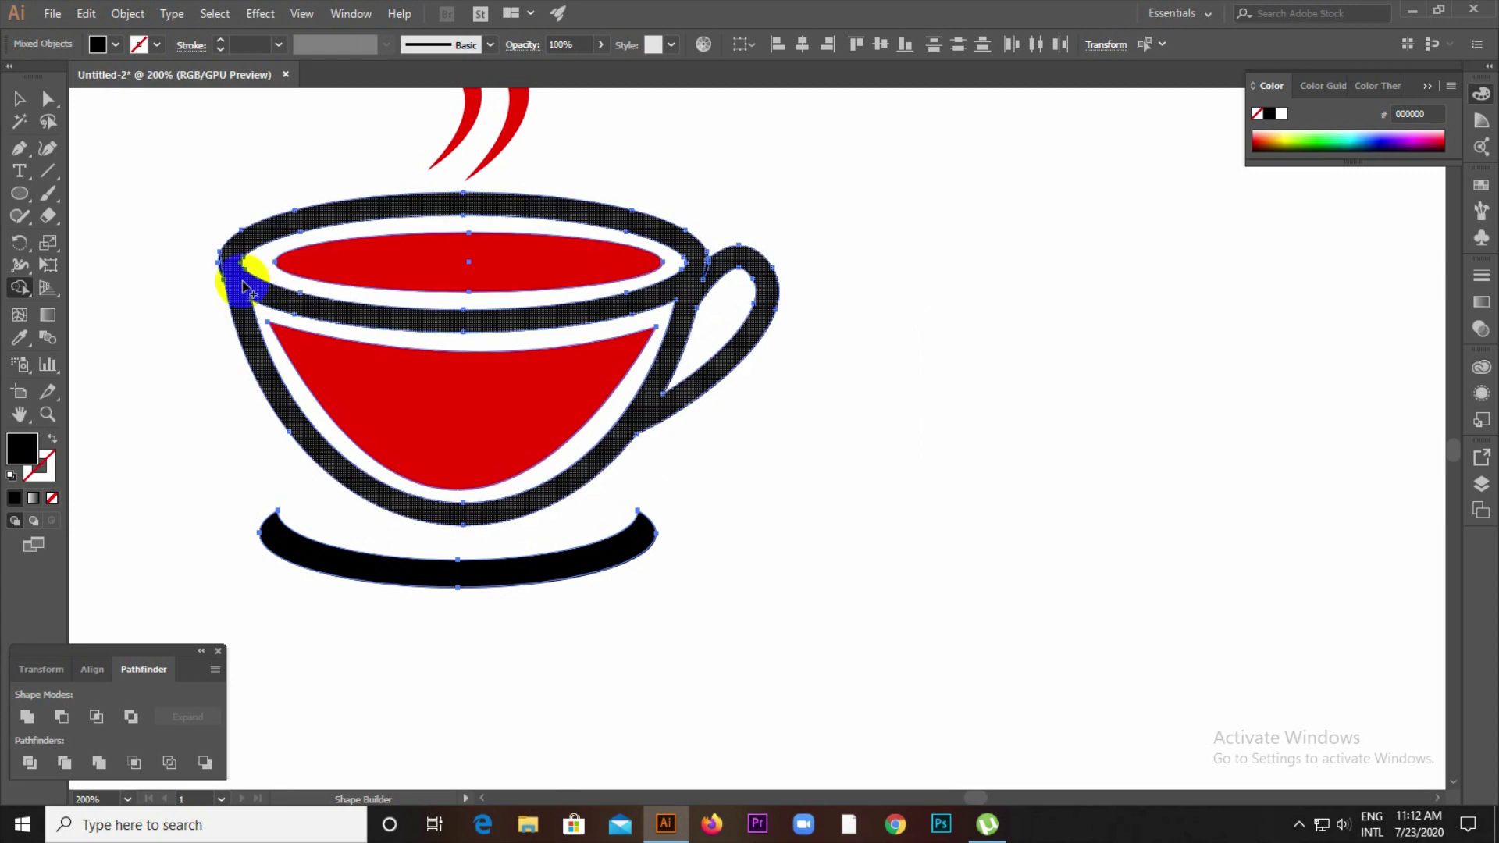
- Merge the leftover sliver at the rim's left edge into the cup outline, check the rim's joint with the handle, and deselect
{"action": "scroll", "coordinate": [227, 271], "scroll_direction": "up", "scroll_amount": 6}
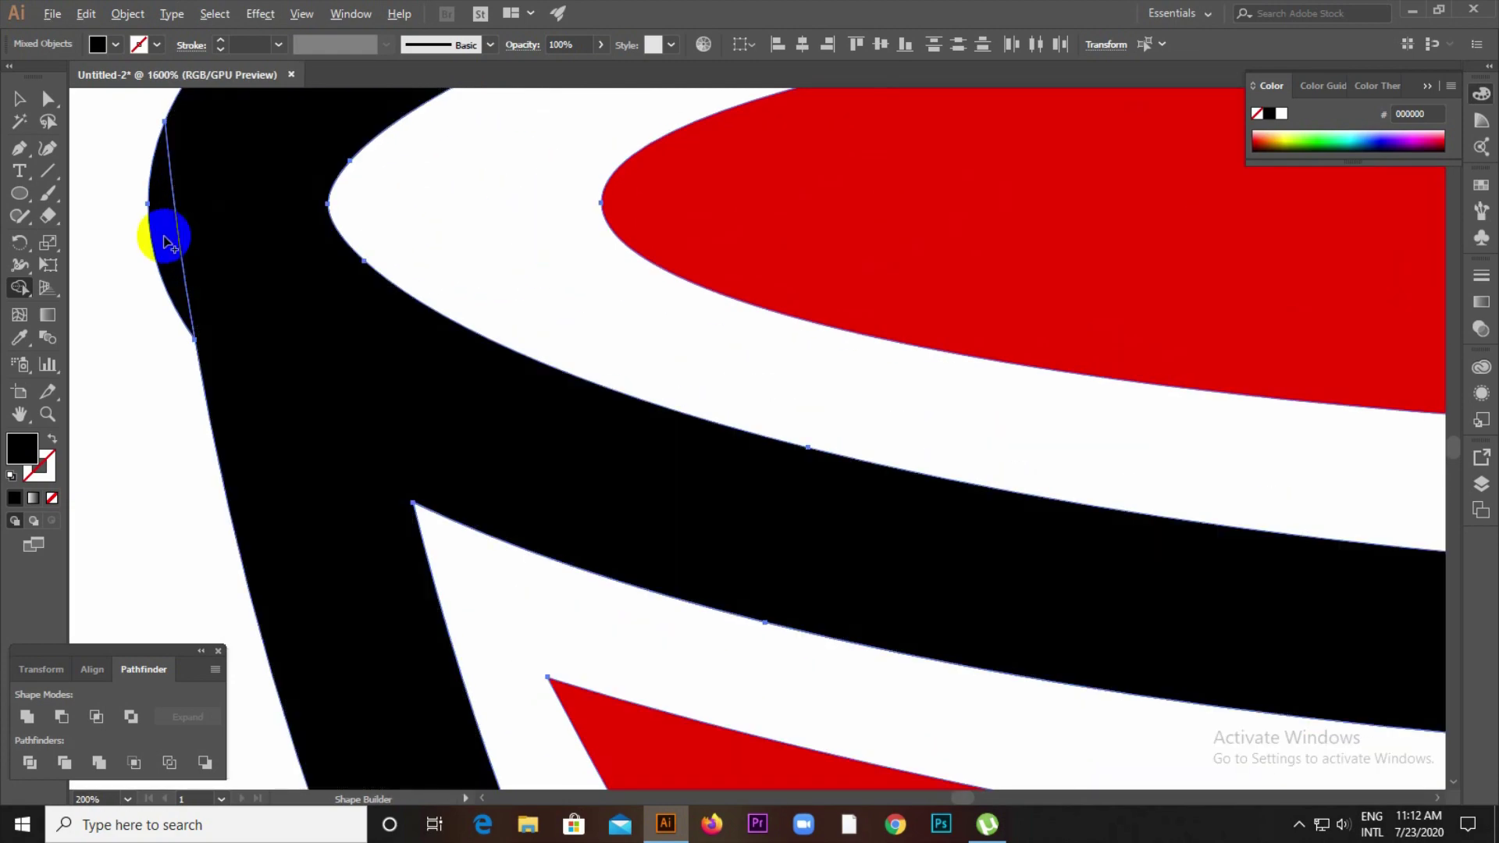
{"action": "left_click_drag", "start_coordinate": [164, 236], "coordinate": [242, 281]}
{"action": "scroll", "coordinate": [254, 291], "scroll_direction": "down", "scroll_amount": 5}
{"action": "scroll", "coordinate": [606, 268], "scroll_direction": "up", "scroll_amount": 8}
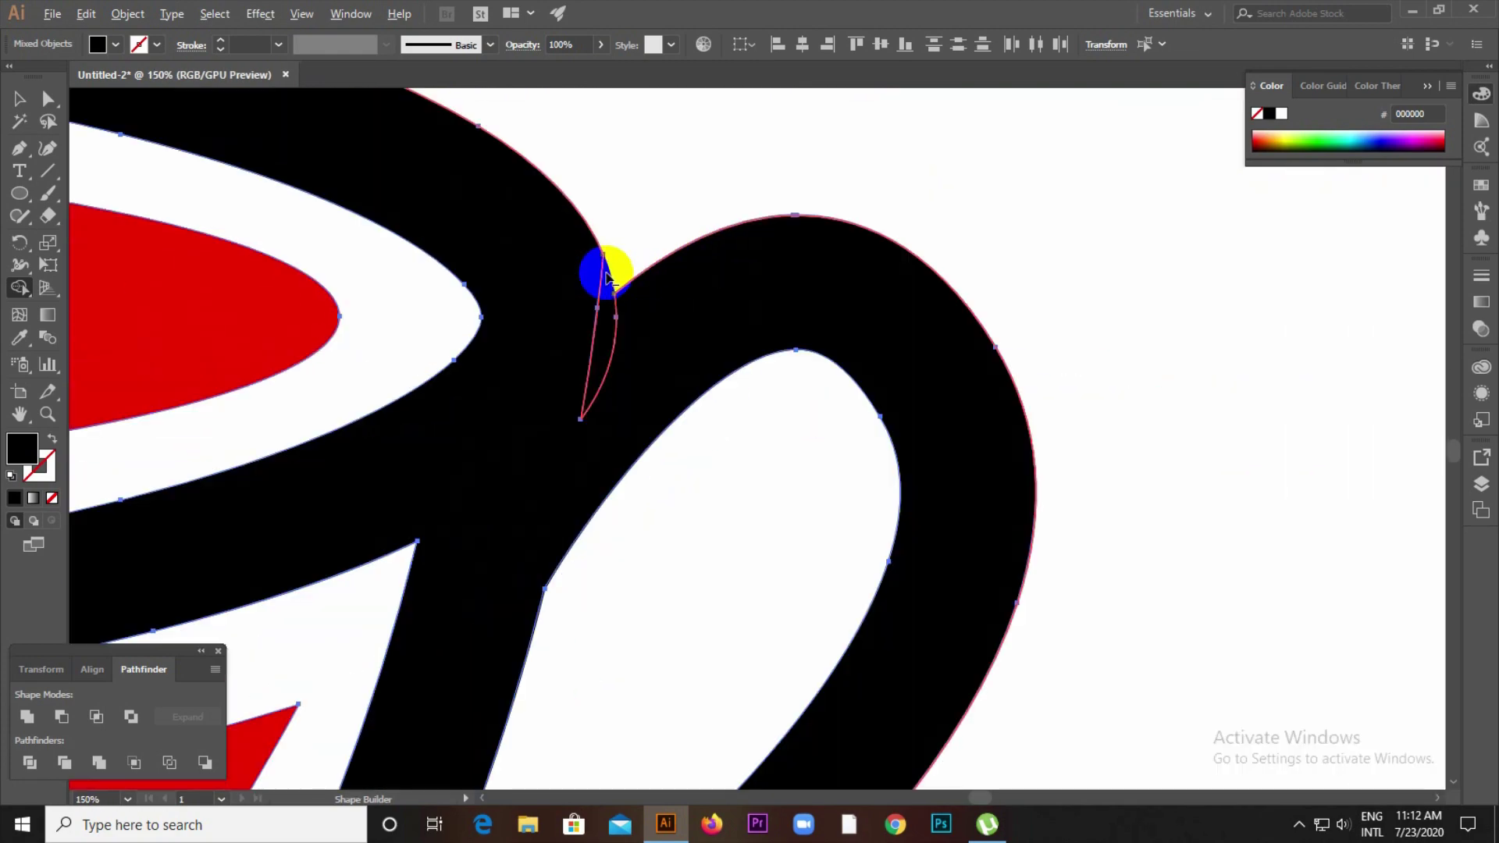
{"action": "scroll", "coordinate": [784, 392], "scroll_direction": "down", "scroll_amount": 5}
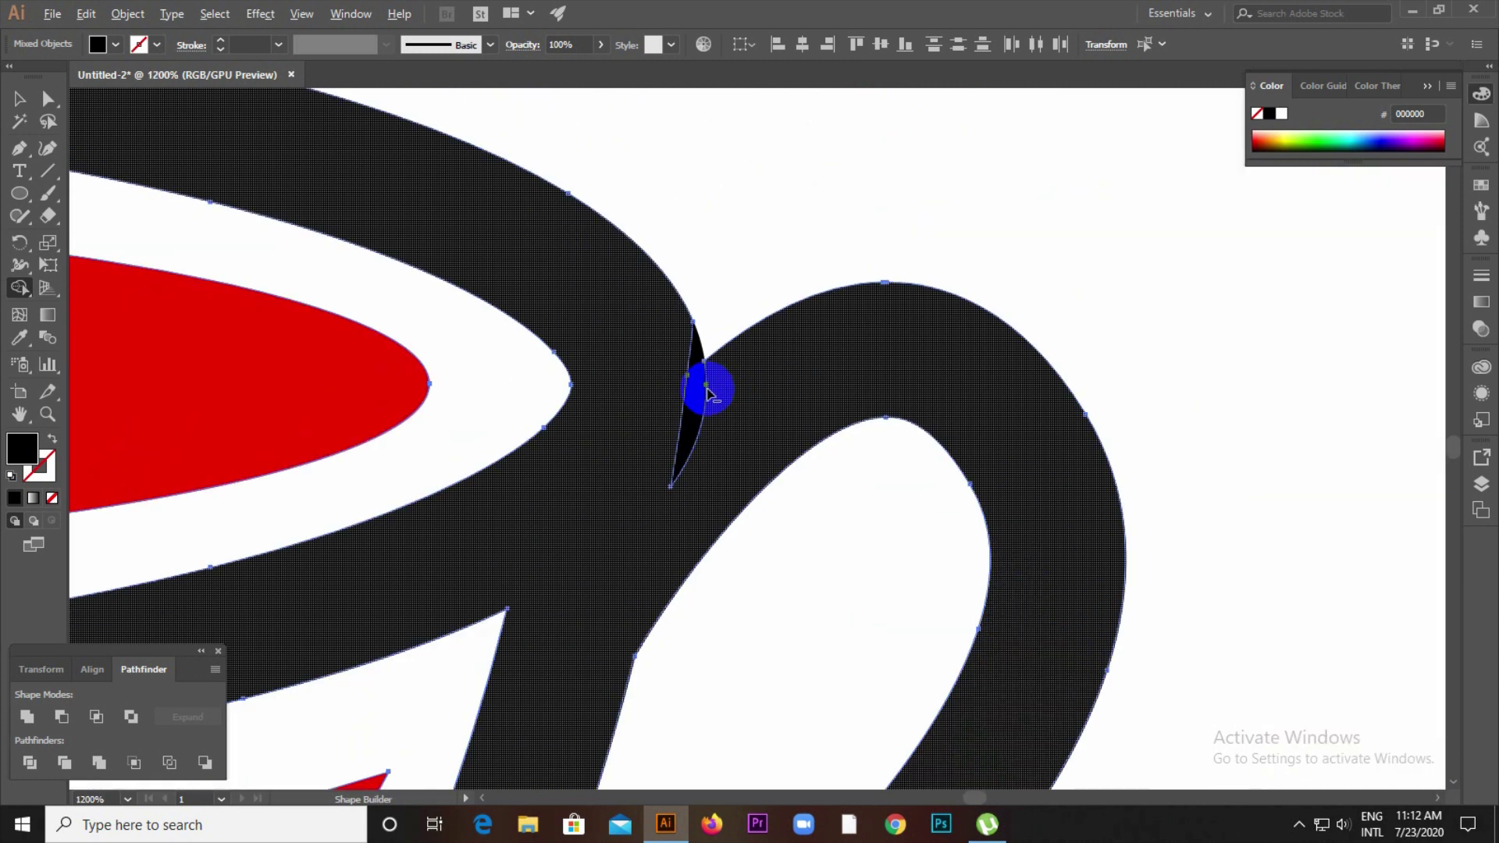
{"action": "left_click", "coordinate": [19, 100]}
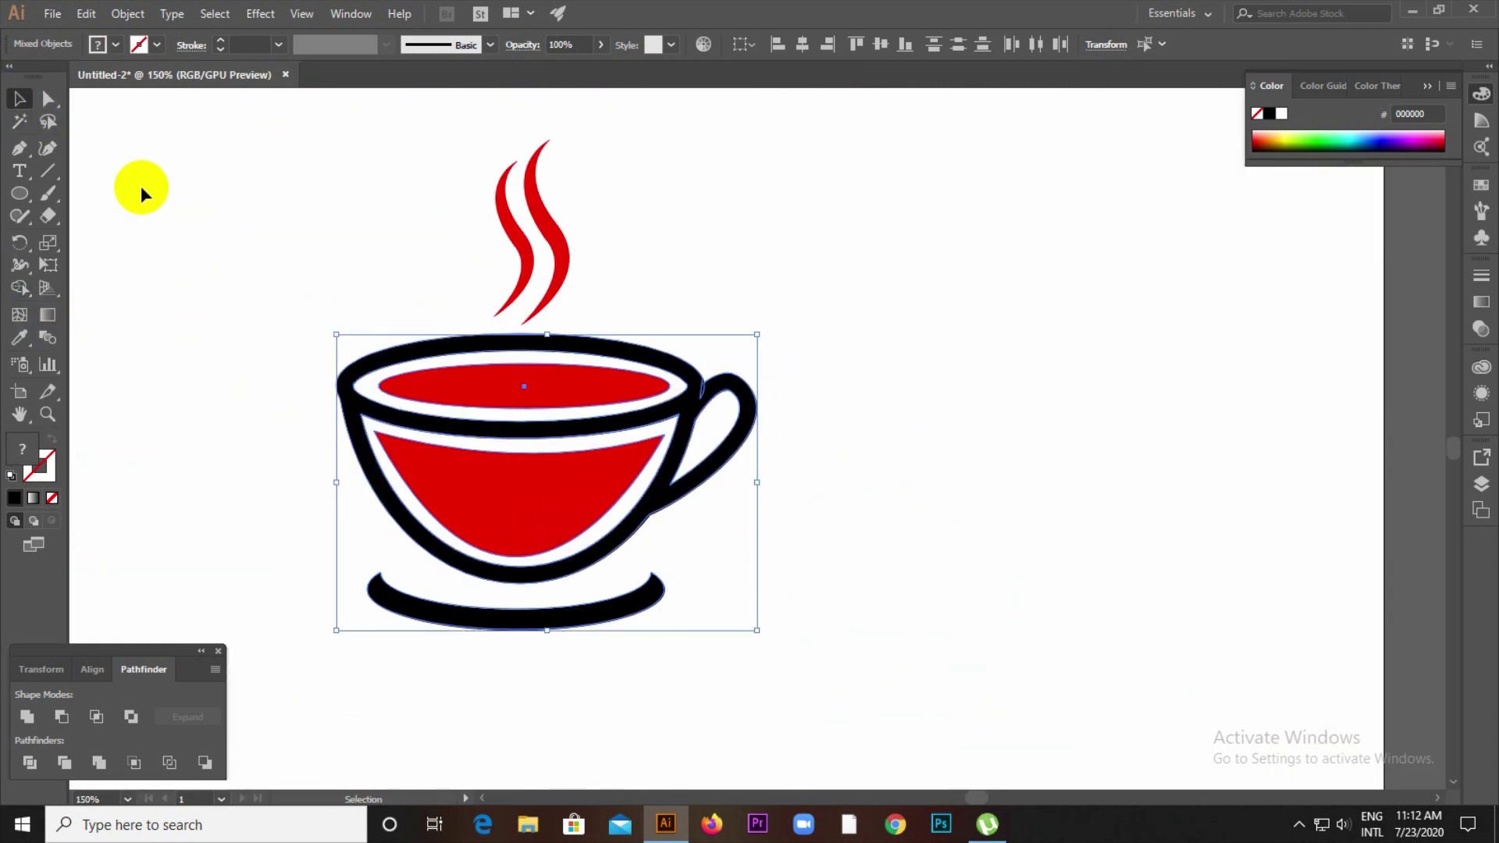
{"action": "left_click", "coordinate": [183, 201]}
- Move the whole logo with its steam to the middle of the artboard and enlarge it proportionally about its centre
{"action": "scroll", "coordinate": [289, 212], "scroll_direction": "down", "scroll_amount": 2}
{"action": "scroll", "coordinate": [385, 386], "scroll_direction": "up", "scroll_amount": 4}
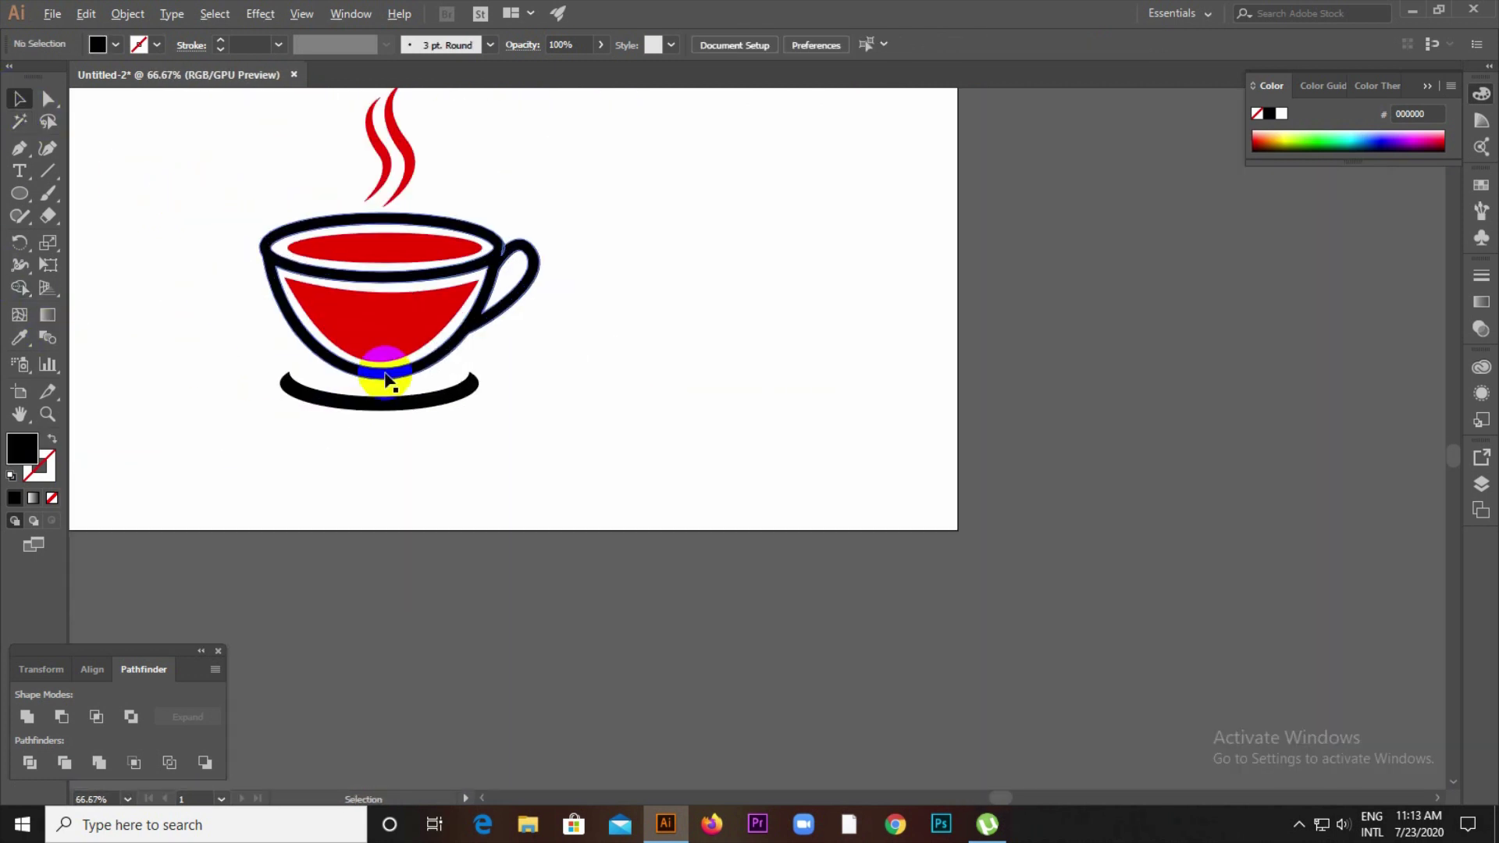
{"action": "scroll", "coordinate": [562, 367], "scroll_direction": "down", "scroll_amount": 4}
{"action": "left_click_drag", "start_coordinate": [322, 204], "coordinate": [623, 453]}
{"action": "scroll", "coordinate": [623, 452], "scroll_direction": "down", "scroll_amount": 2}
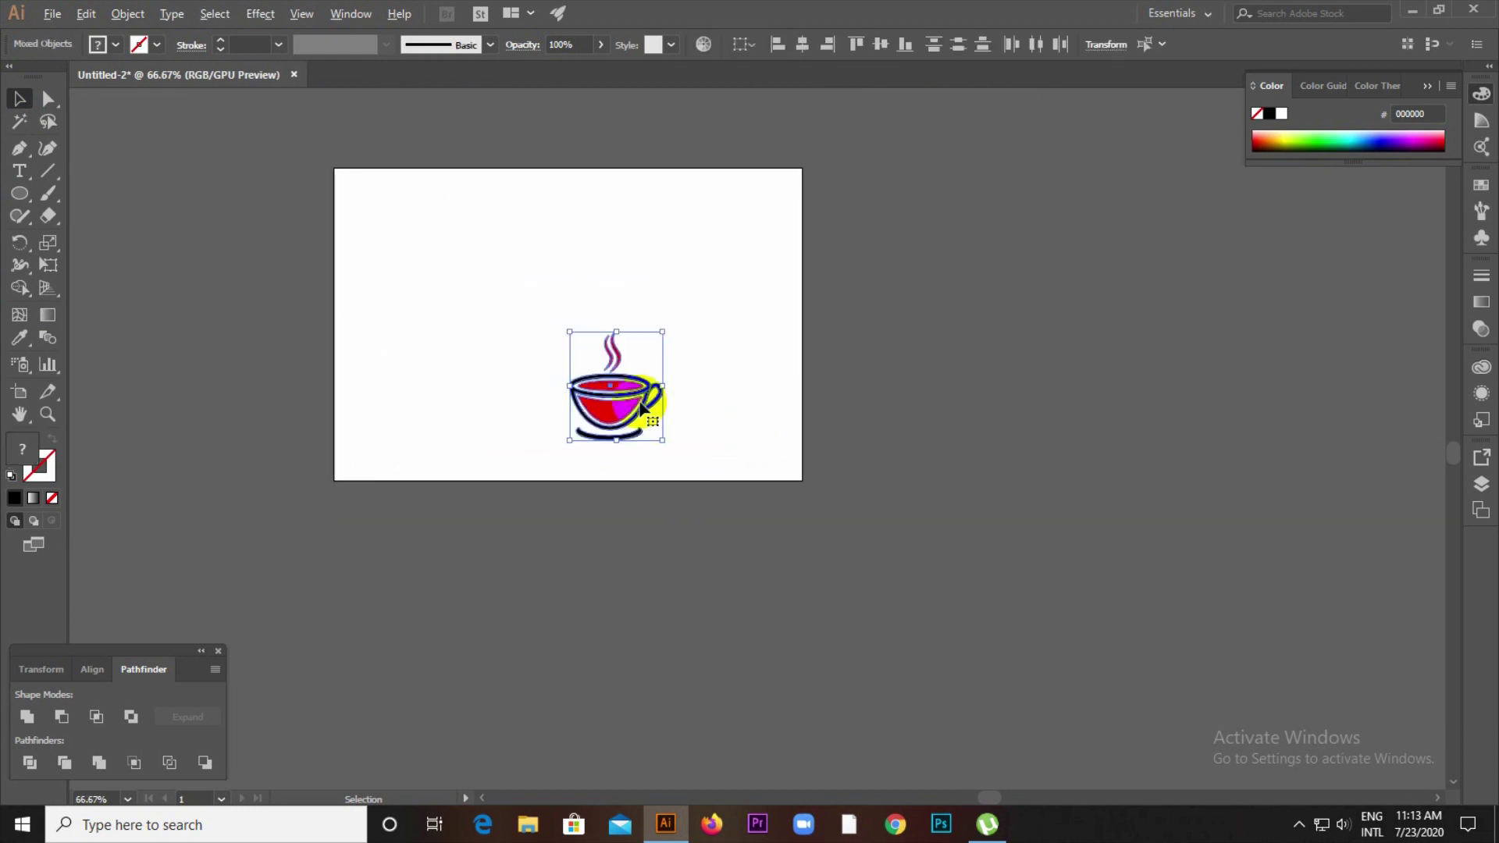
{"action": "left_click_drag", "start_coordinate": [612, 390], "coordinate": [567, 334]}
{"action": "scroll", "coordinate": [563, 343], "scroll_direction": "up", "scroll_amount": 3}
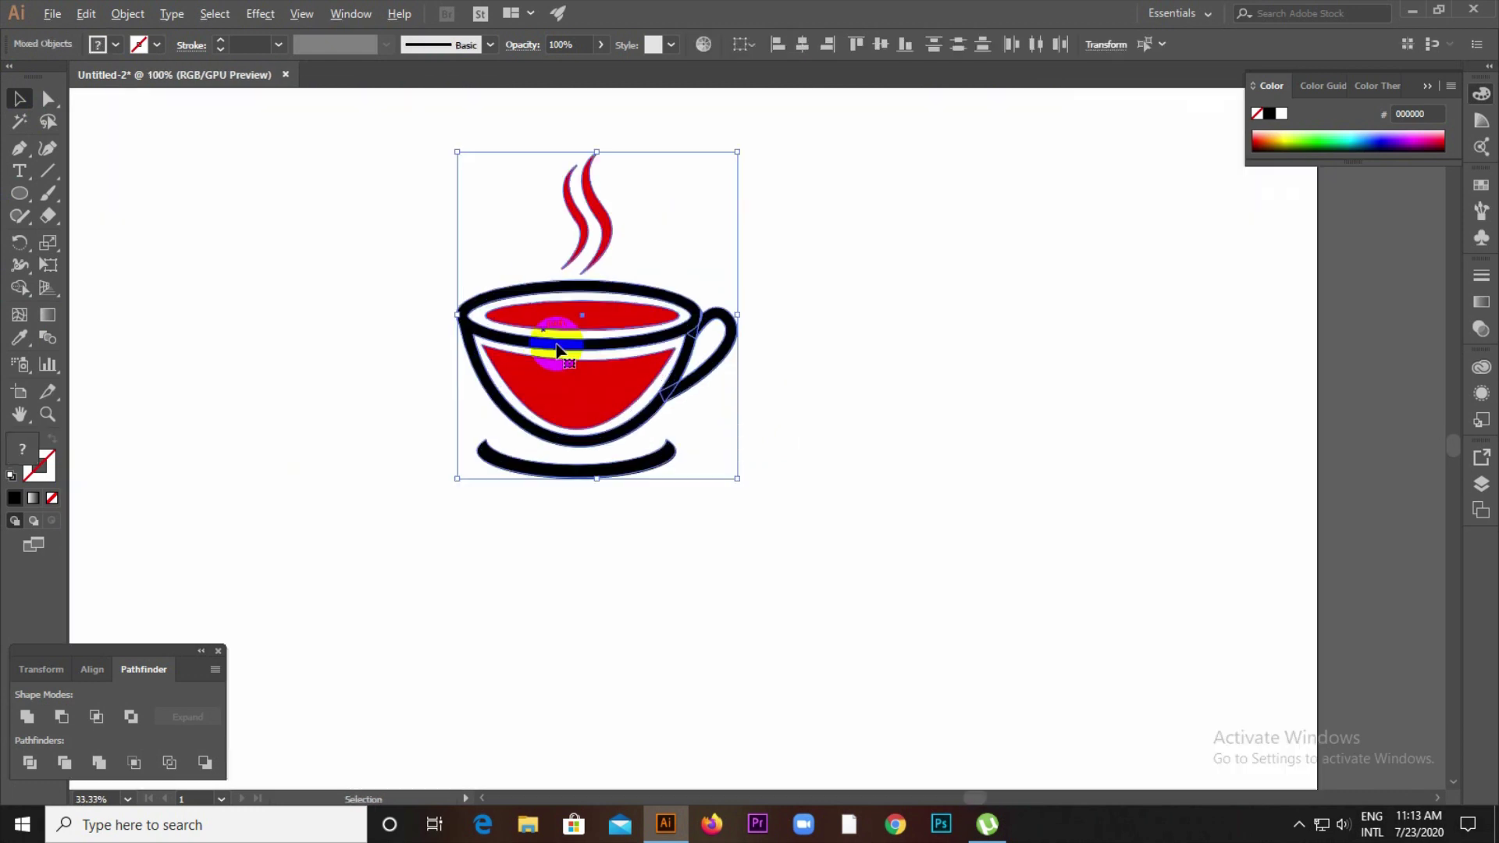
{"action": "left_click_drag", "start_coordinate": [732, 478], "coordinate": [803, 552]}
{"action": "left_click", "coordinate": [418, 608]}
{"action": "scroll", "coordinate": [403, 565], "scroll_direction": "down", "scroll_amount": 1}
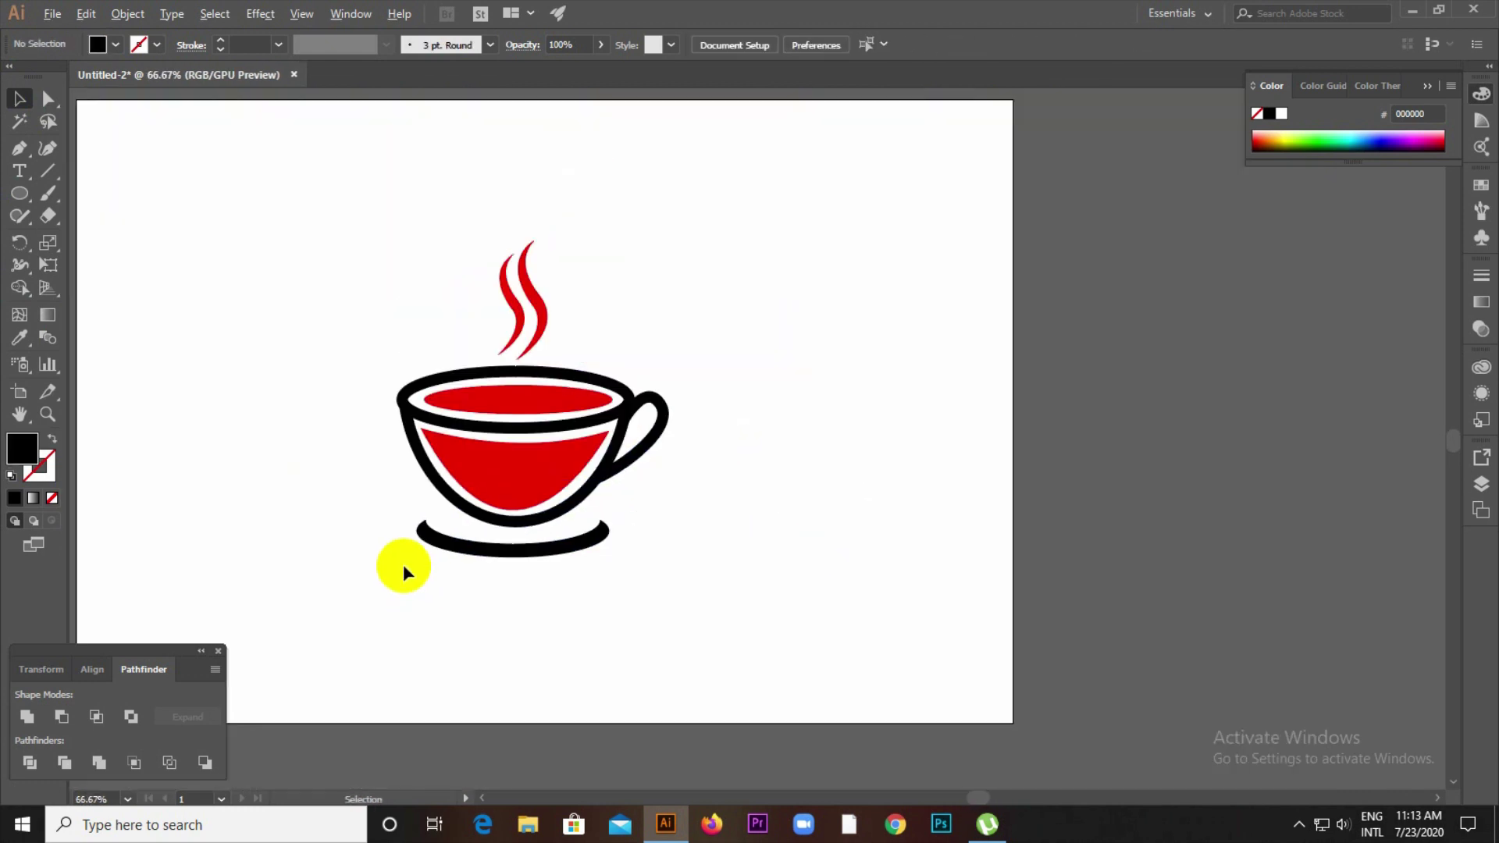